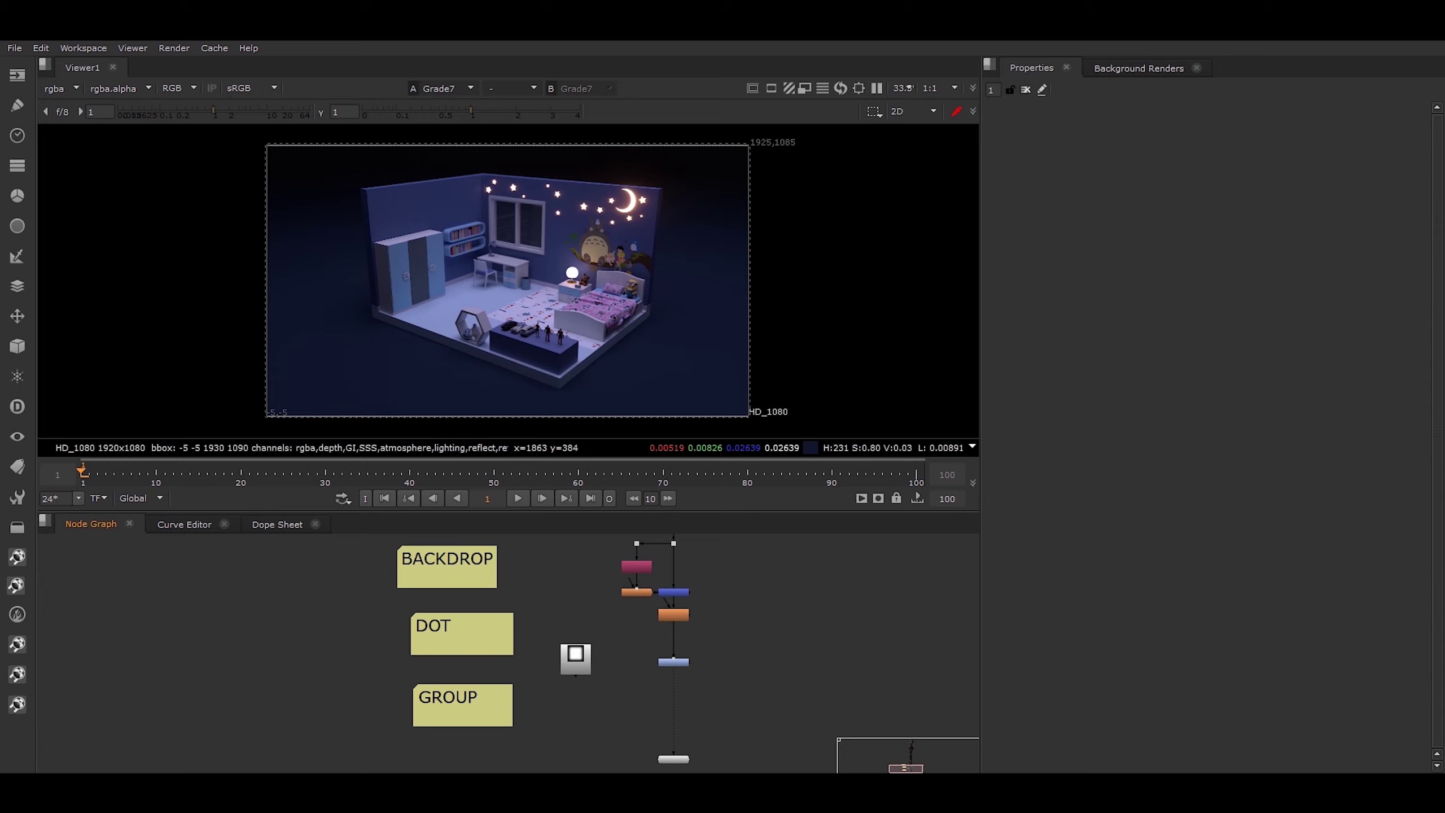
# Step: Select Grade1 together with all the nodes feeding into it and frame the whole node tree
pyautogui.moveTo(447, 567); pyautogui.dragTo(466, 569)
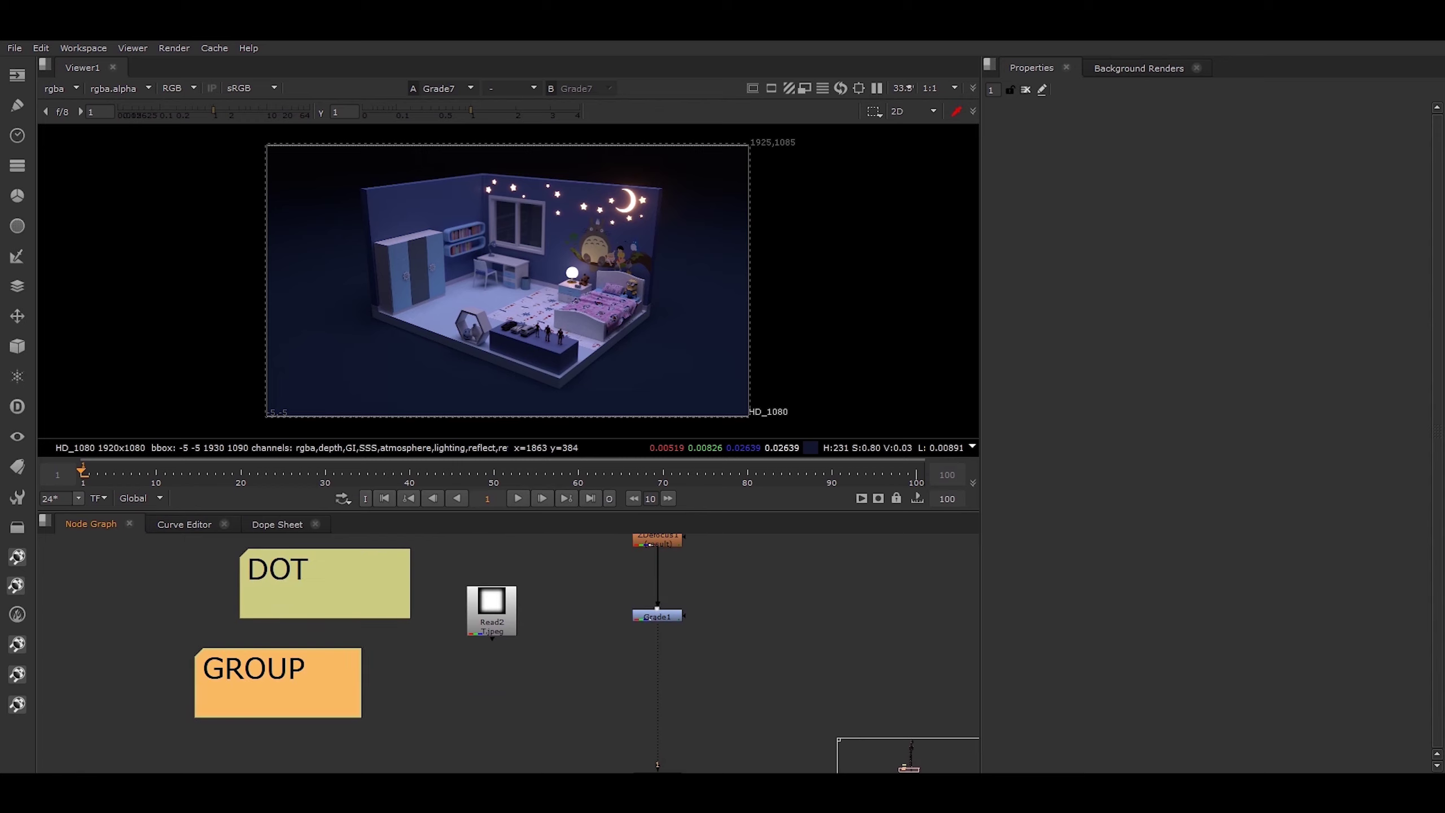
pyautogui.scroll(2, 706, 642)
pyautogui.keyDown('ctrl'); pyautogui.click(636, 606); pyautogui.keyUp('ctrl')
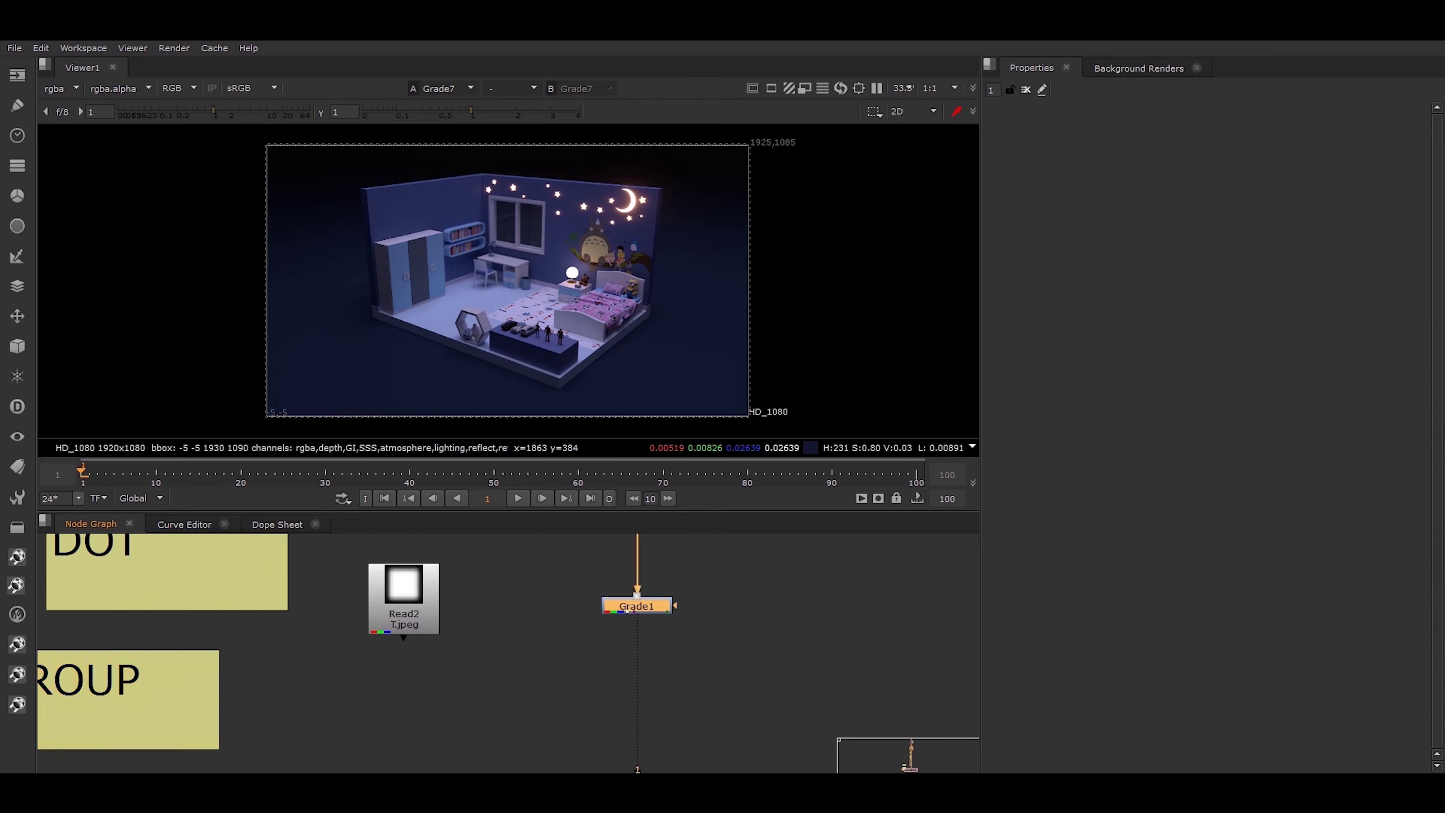
pyautogui.moveTo(636, 606); pyautogui.dragTo(656, 590, button='middle')
pyautogui.scroll(-1, 751, 632)
pyautogui.scroll(-2, 745, 621)
pyautogui.moveTo(751, 633)
pyautogui.mouseDown(button='middle')
pyautogui.moveTo(746, 619)
pyautogui.moveTo(745, 647)
pyautogui.mouseUp(button='middle')
pyautogui.scroll(3, 704, 606)
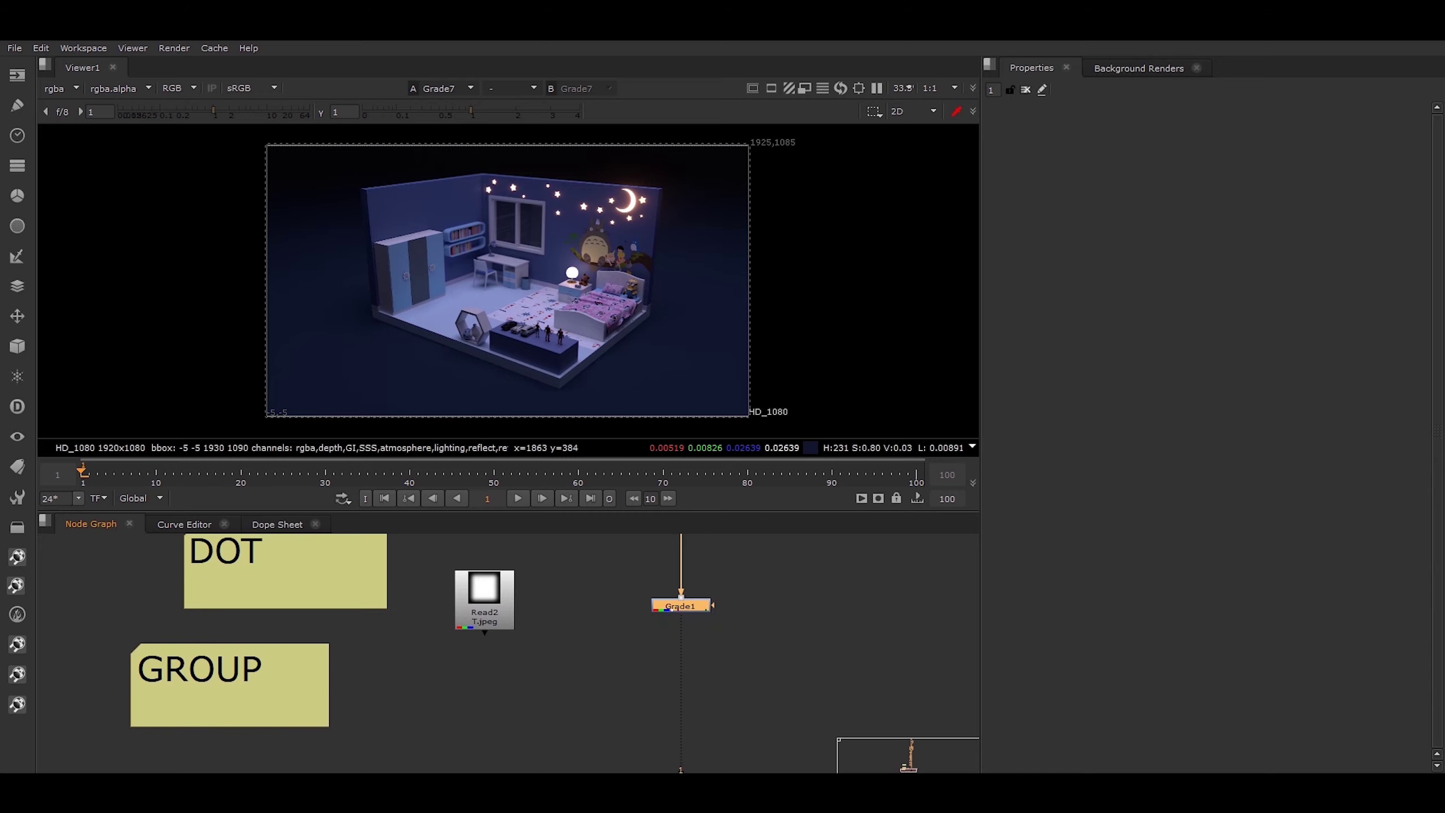
pyautogui.press('f')
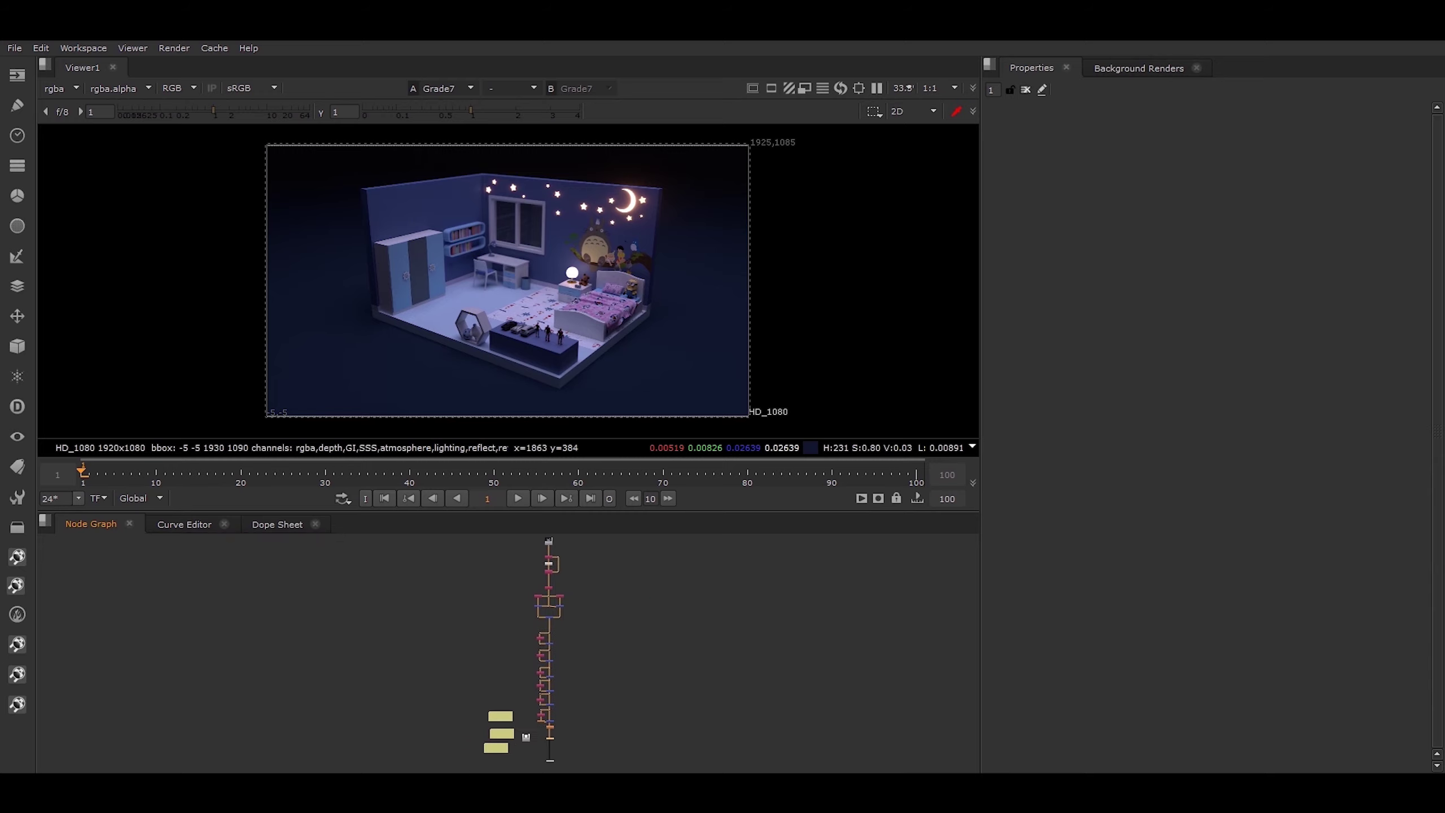
# Step: Examine the selected node chain from its upper branches down to Grade1
pyautogui.scroll(3, 623, 678)
pyautogui.moveTo(623, 678); pyautogui.dragTo(694, 732, button='middle')
pyautogui.scroll(-2, 677, 726)
pyautogui.moveTo(628, 581); pyautogui.dragTo(629, 545, button='middle')
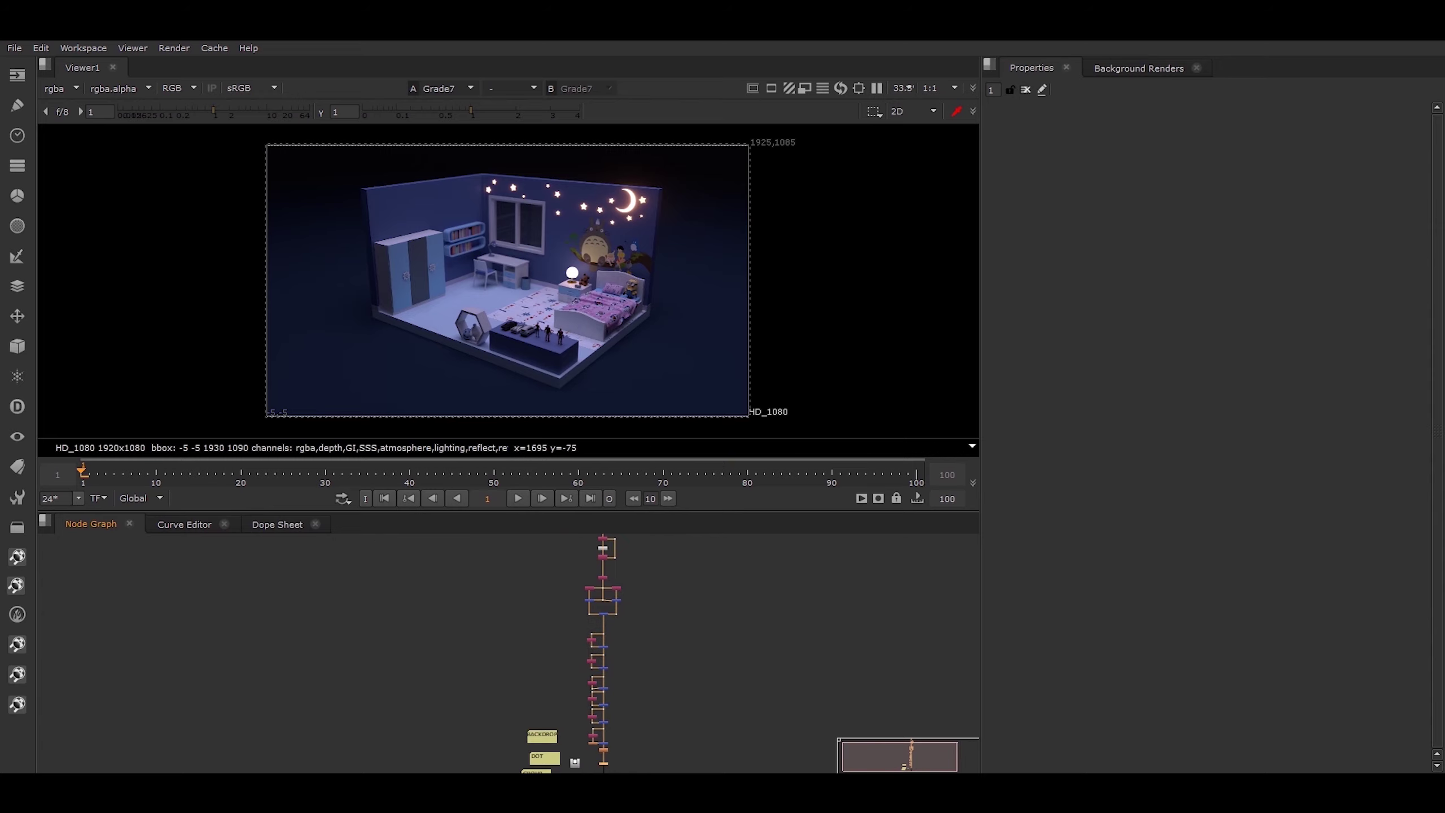
pyautogui.scroll(3, 689, 697)
pyautogui.moveTo(689, 698); pyautogui.dragTo(735, 540, button='middle')
pyautogui.scroll(3, 660, 655)
pyautogui.moveTo(660, 655); pyautogui.dragTo(731, 617, button='middle')
pyautogui.scroll(5, 626, 598)
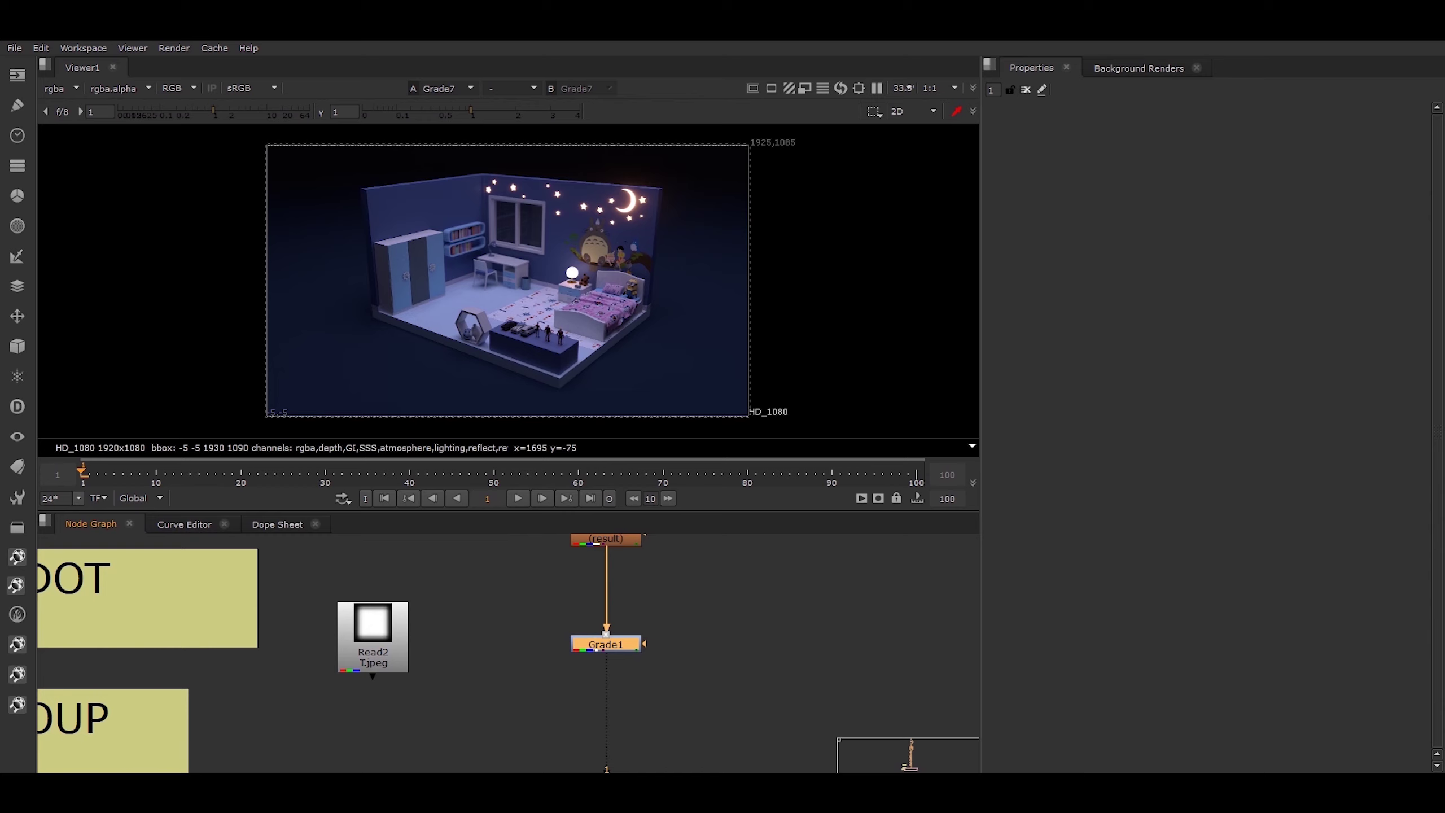
# Step: Add five more Grade nodes in sequence below Grade1
pyautogui.press('g')
pyautogui.press('g')
pyautogui.press('g')
pyautogui.press('g')
pyautogui.press('g')
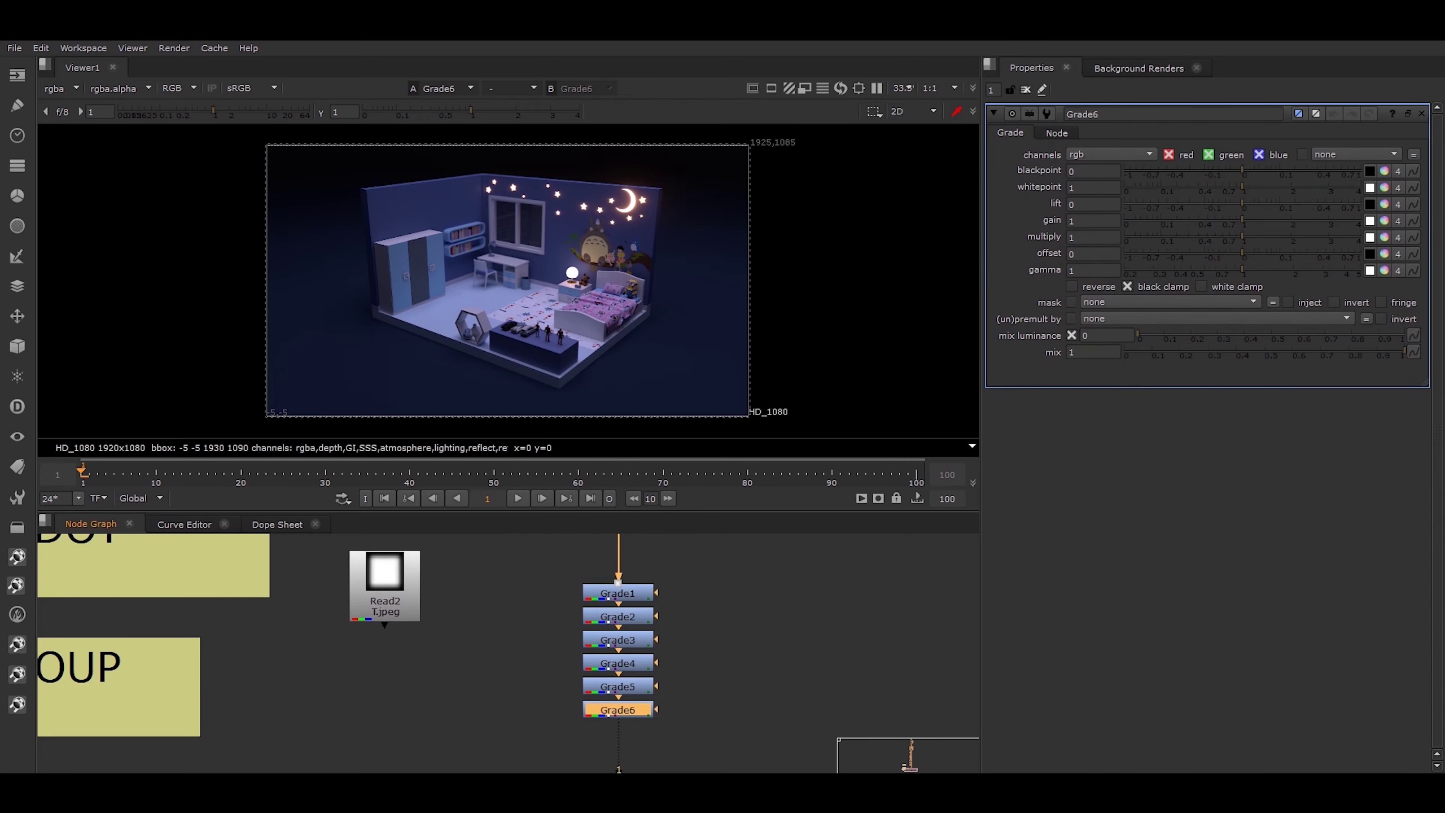
# Step: Select Grade1 through Grade6 and enclose them in a Backdrop node
pyautogui.scroll(-2, 774, 629)
pyautogui.moveTo(774, 630); pyautogui.dragTo(773, 657, button='middle')
pyautogui.moveTo(736, 590); pyautogui.dragTo(569, 750)
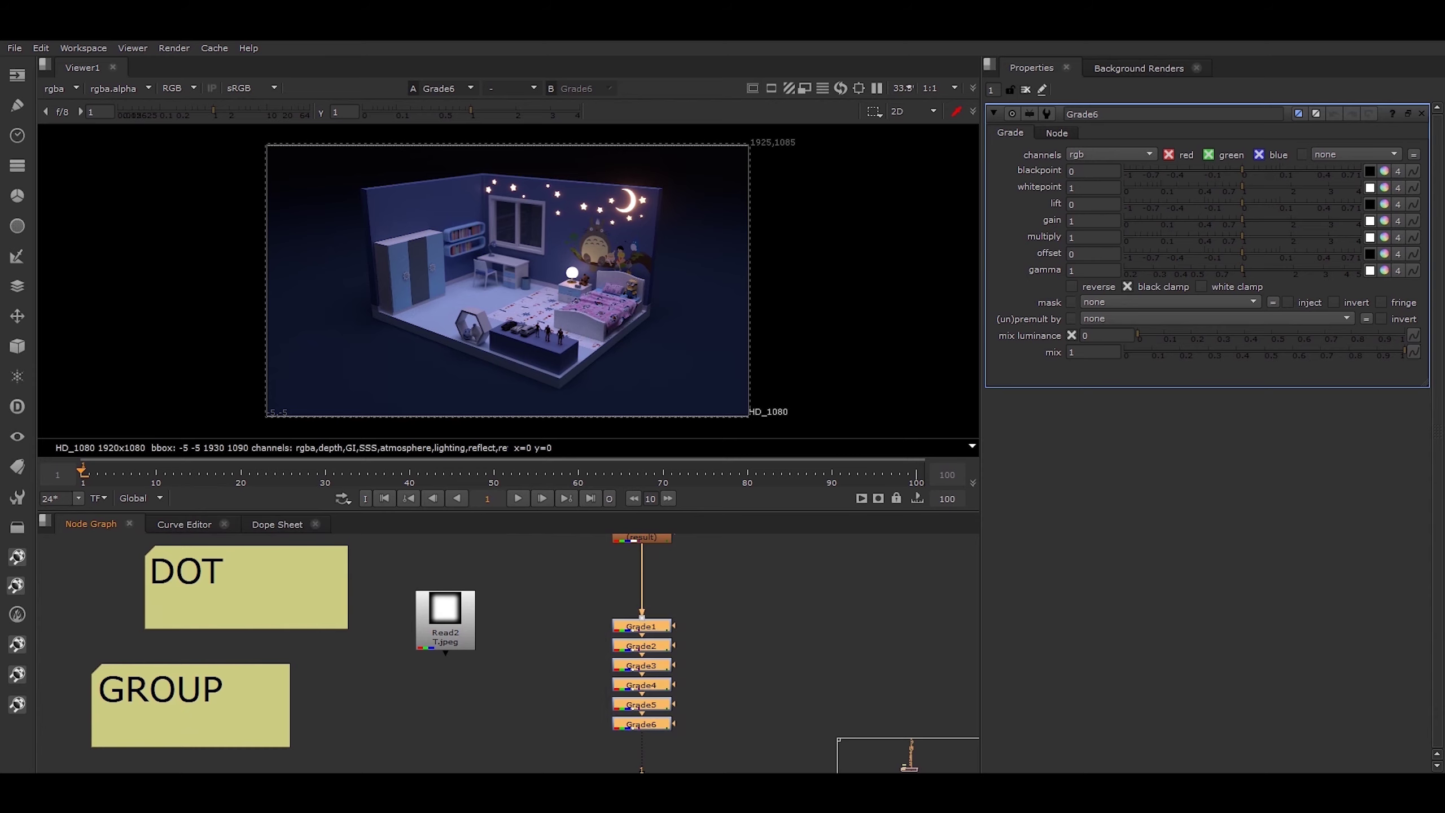
pyautogui.press('Tab')
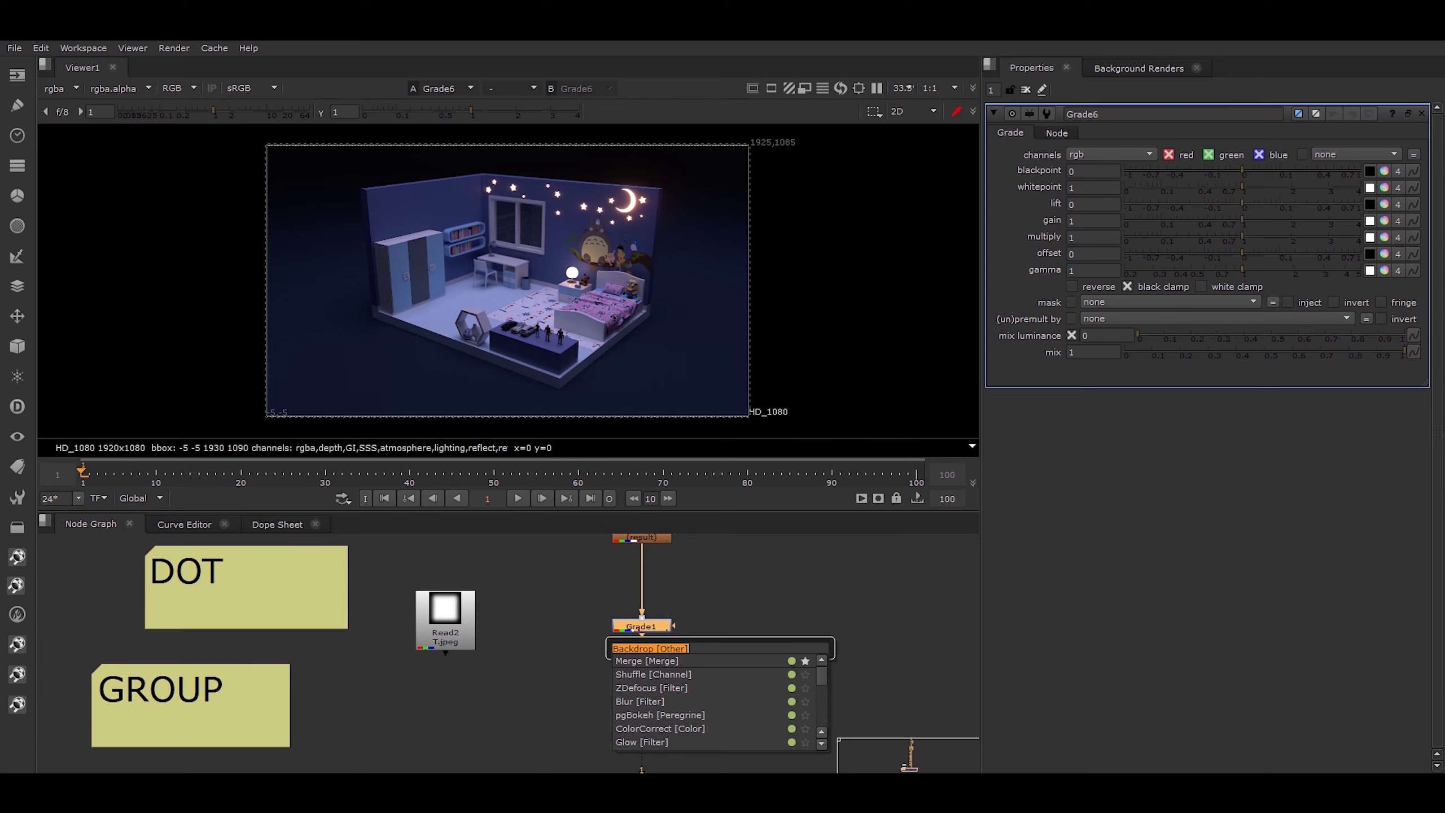
pyautogui.write('BACK')
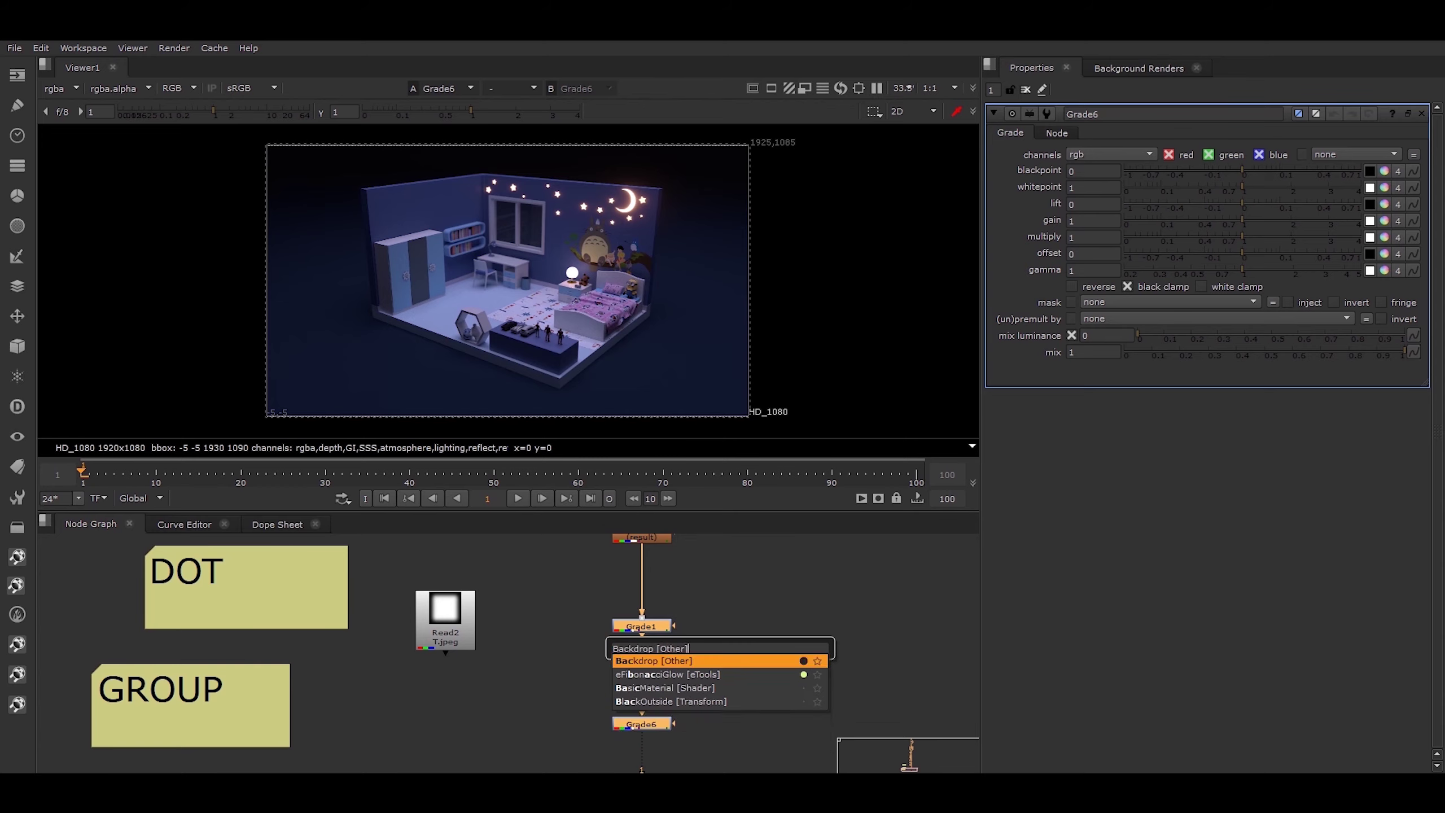
pyautogui.press('Return')
pyautogui.moveTo(508, 652); pyautogui.dragTo(516, 657, button='middle')
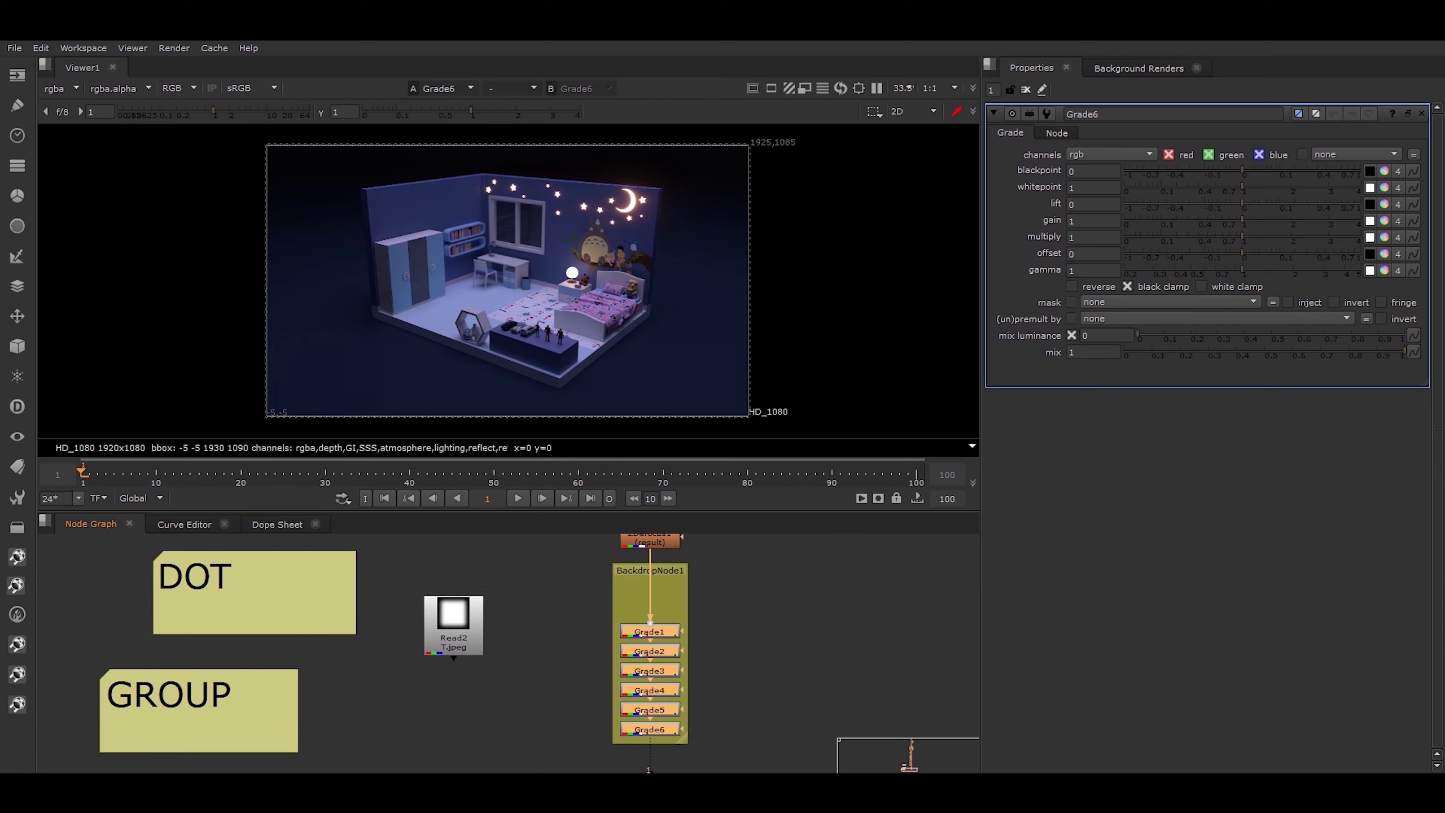
# Step: Shift the backdrop slightly downward in the node graph together with its six Grade nodes, and keep them selected
pyautogui.click(649, 570)
pyautogui.moveTo(650, 569)
pyautogui.mouseDown()
pyautogui.moveTo(802, 571)
pyautogui.moveTo(650, 572)
pyautogui.mouseUp()
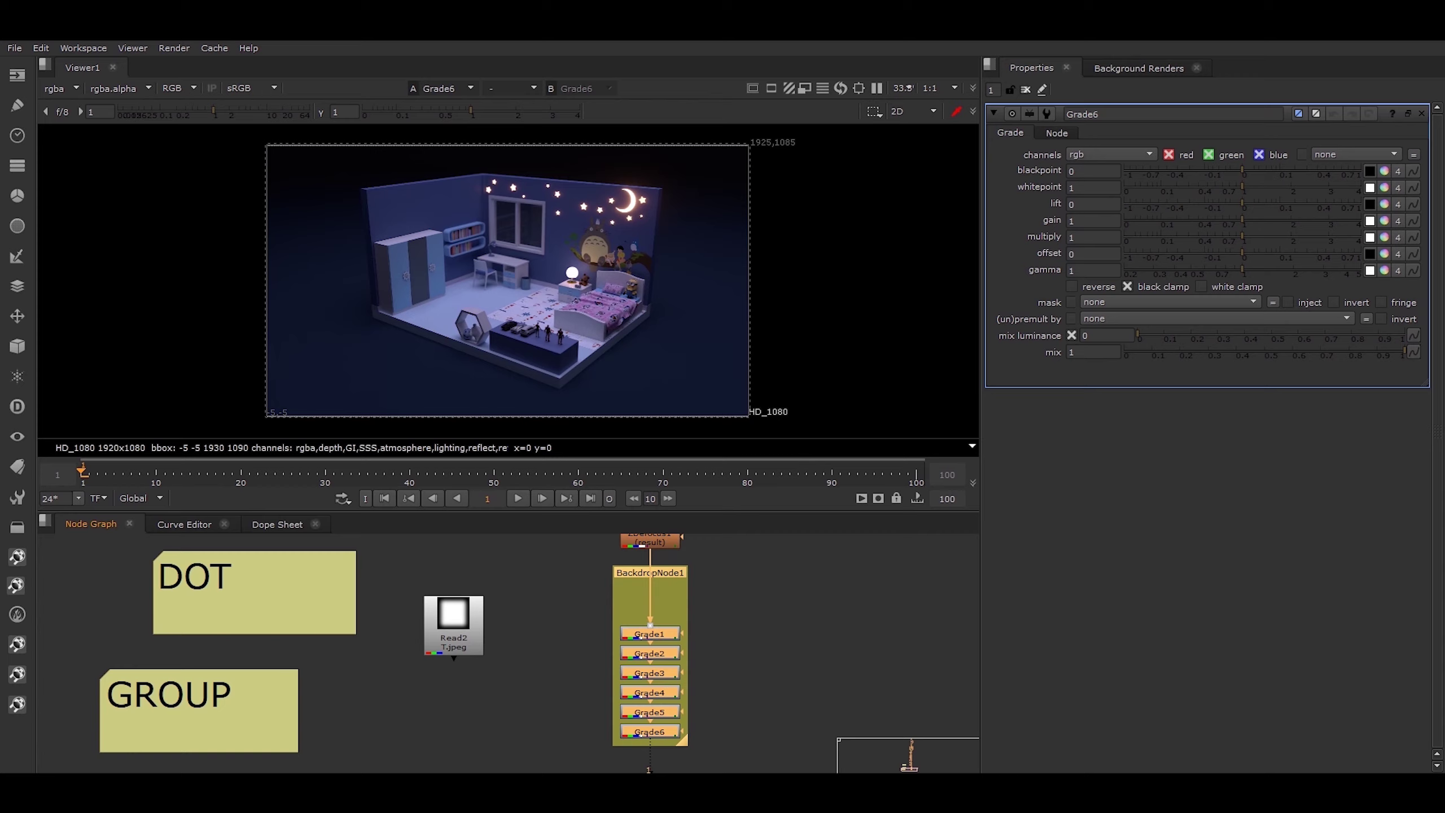
pyautogui.press('Escape')
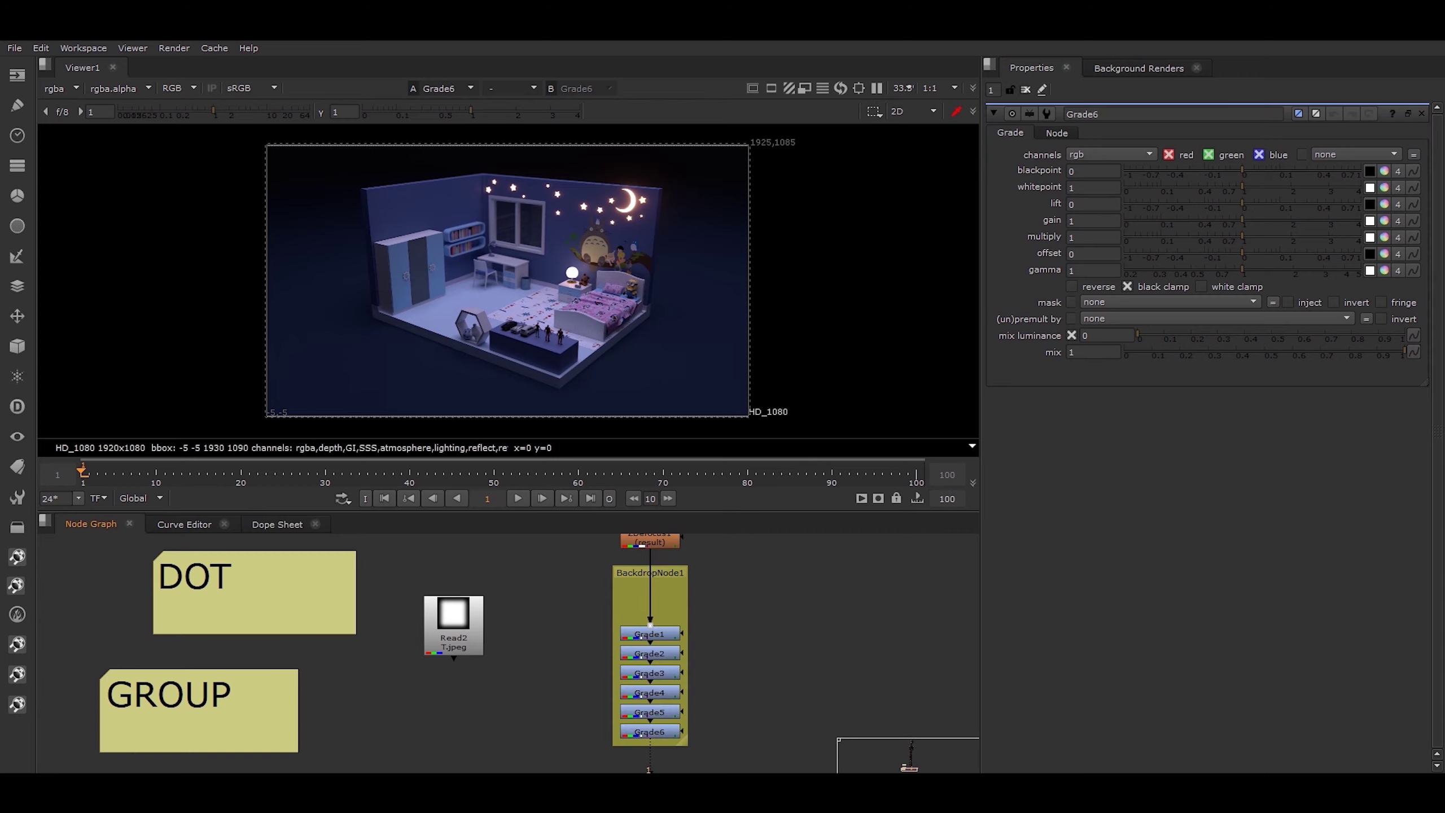
pyautogui.hotkey('ctrl', 'z')
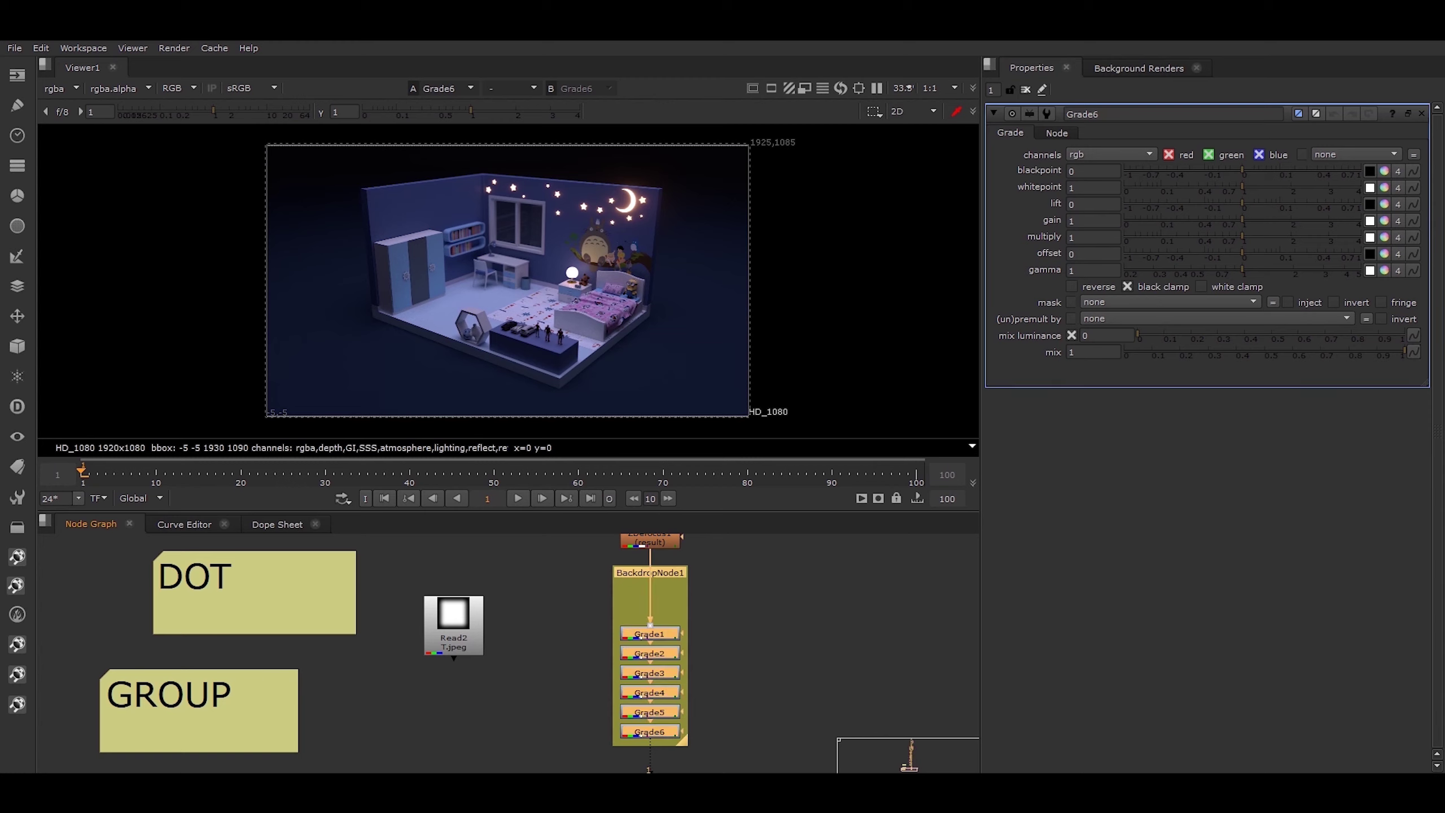
pyautogui.scroll(-2, 690, 644)
pyautogui.scroll(2, 751, 637)
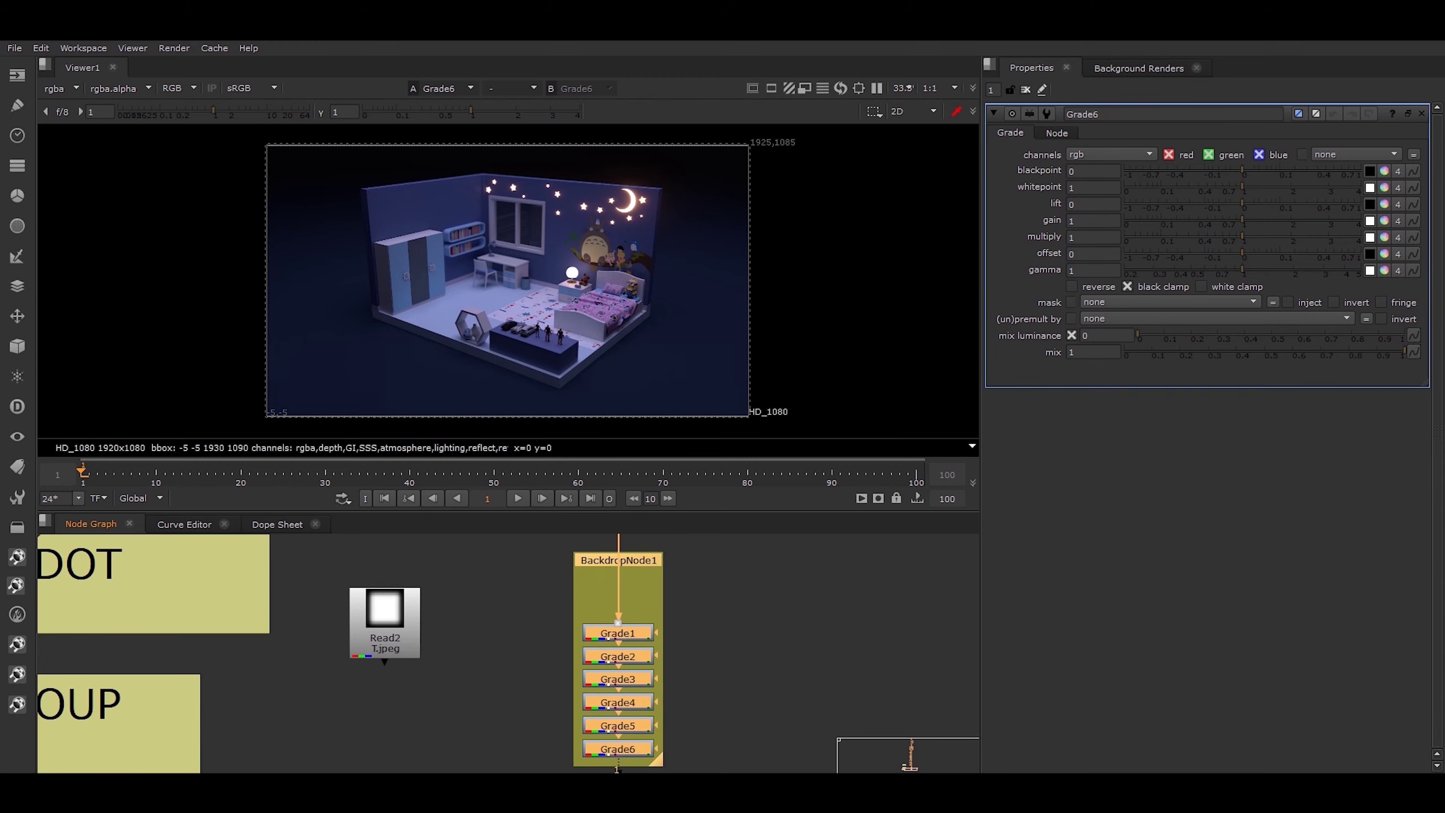
# Step: Label the backdrop around the Grade nodes COLOR
pyautogui.doubleClick(618, 560)
pyautogui.click(1037, 156)
pyautogui.write('cOLOR')
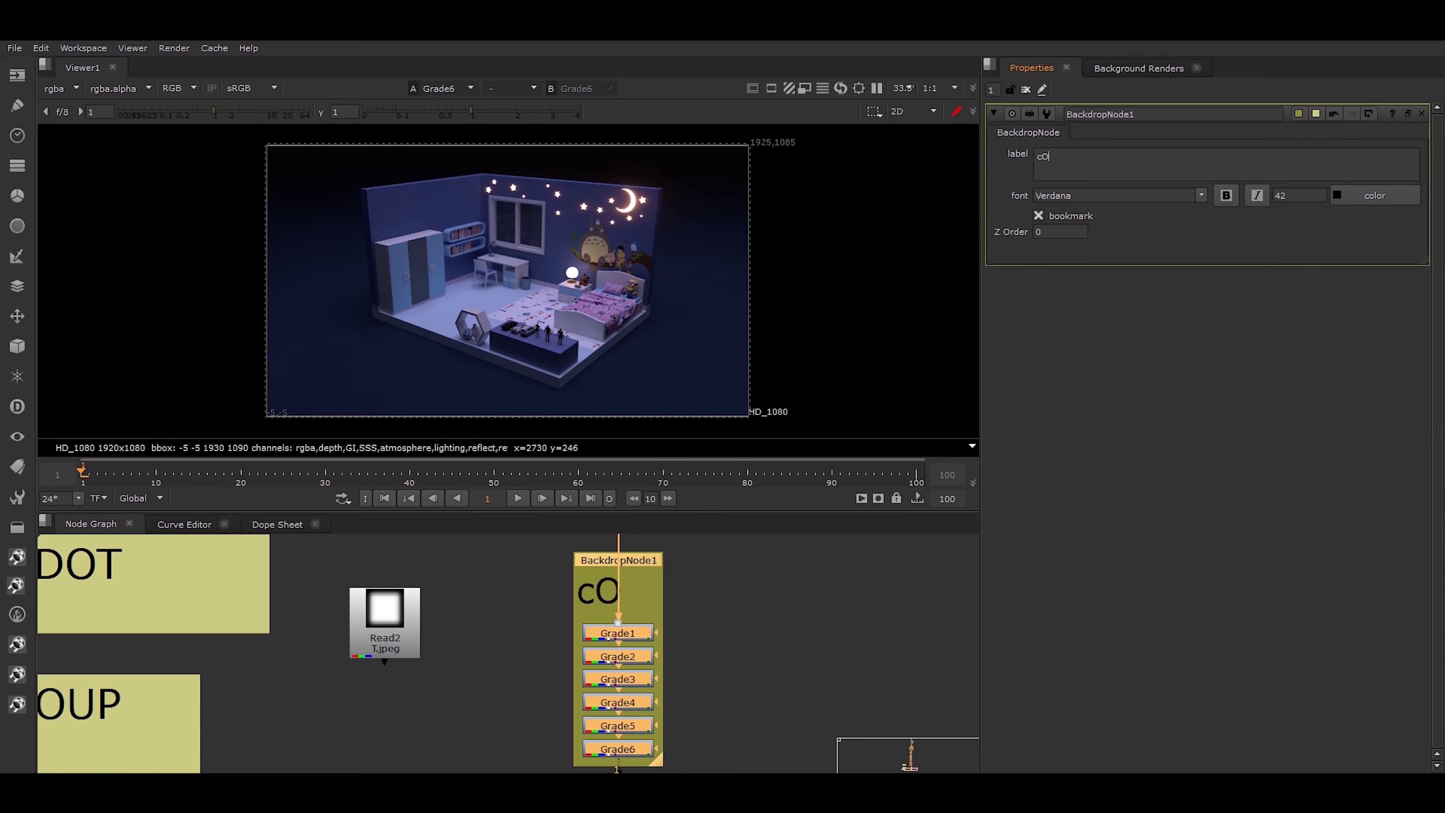
pyautogui.press('BackSpace')
pyautogui.press('BackSpace')
pyautogui.press('BackSpace')
pyautogui.press('BackSpace')
pyautogui.write('COLOR')
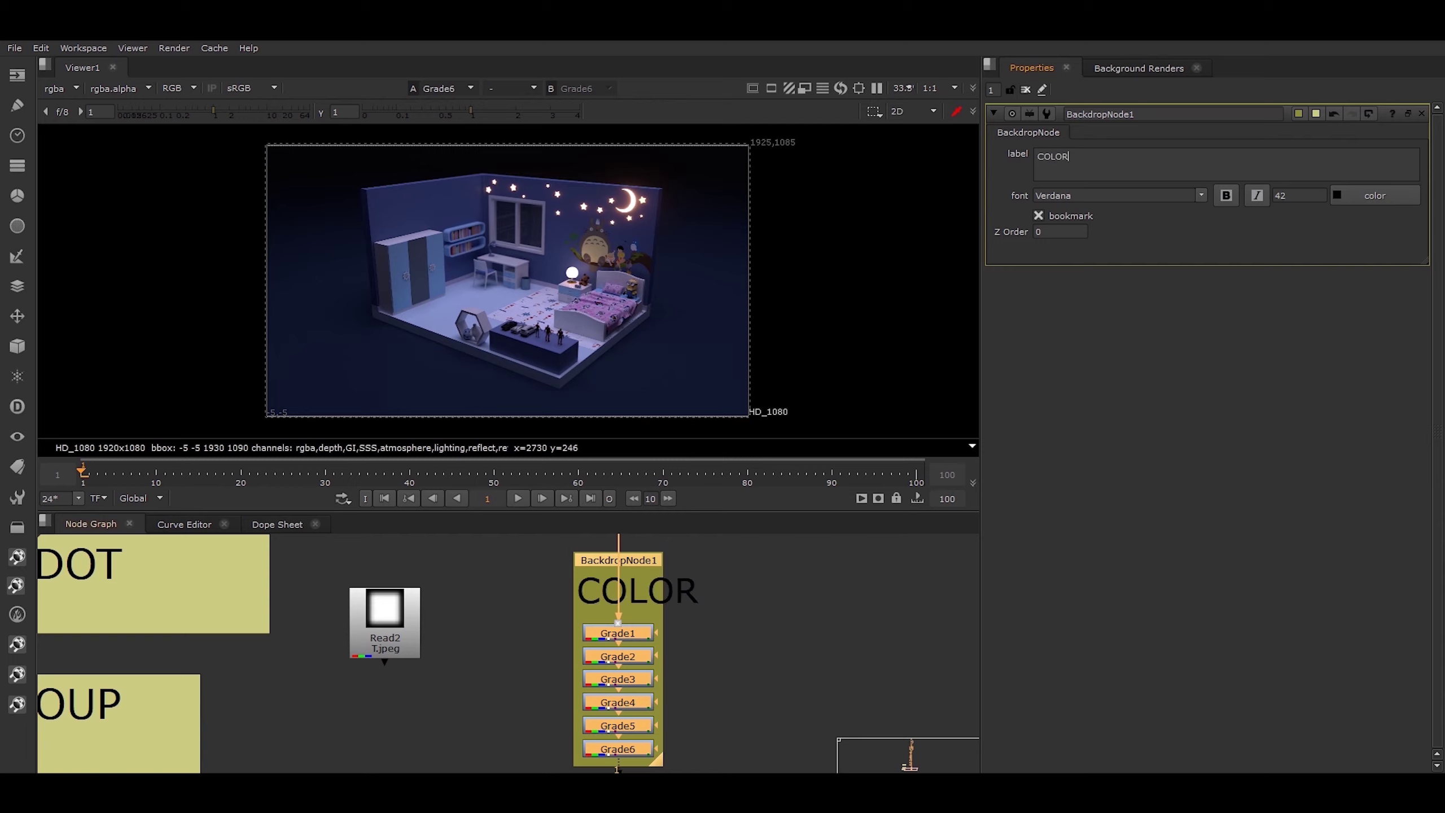
pyautogui.moveTo(508, 653); pyautogui.dragTo(521, 604, button='middle')
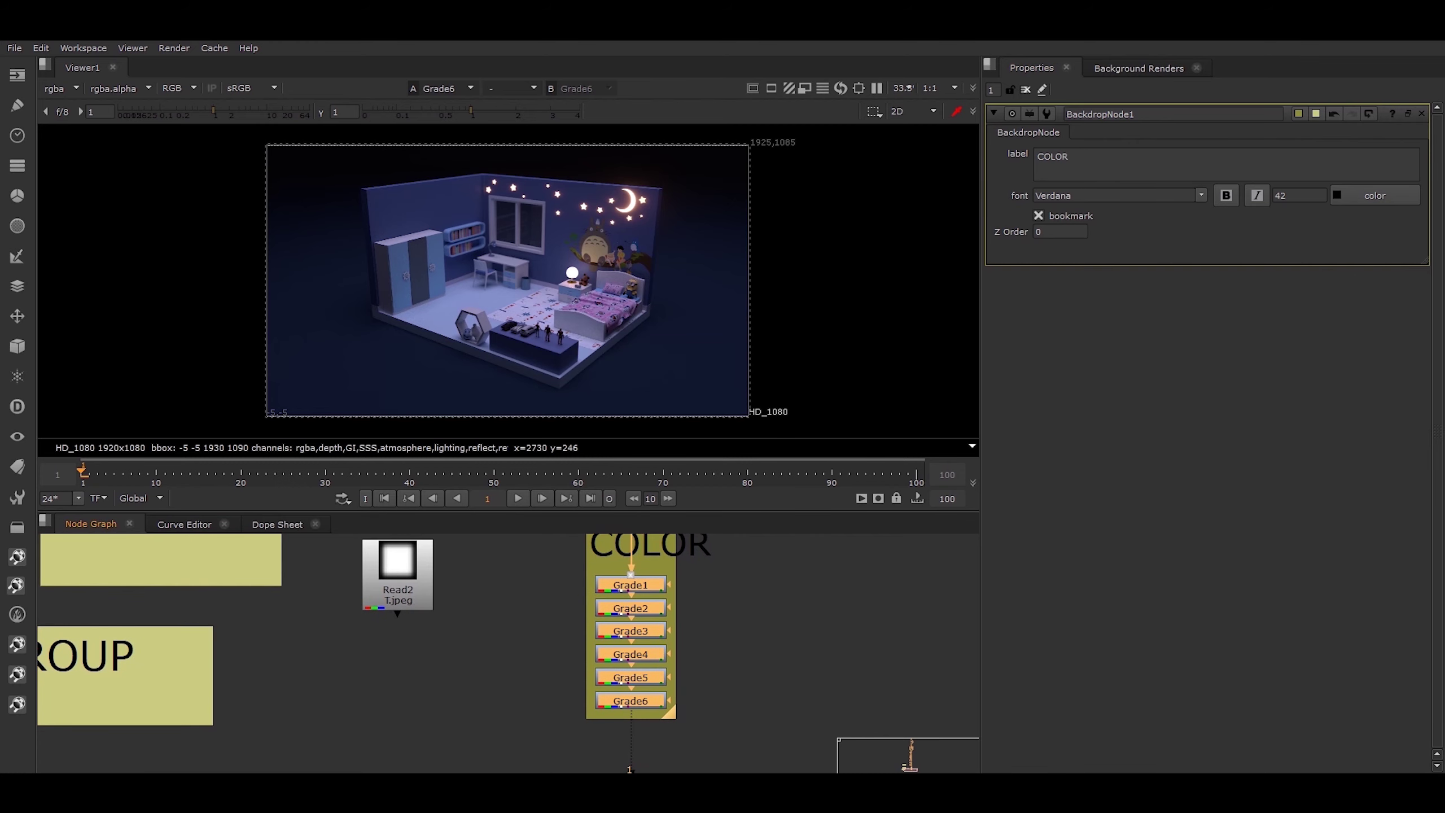
# Step: Label the Grade6 node "color correction" and deselect it
pyautogui.doubleClick(631, 700)
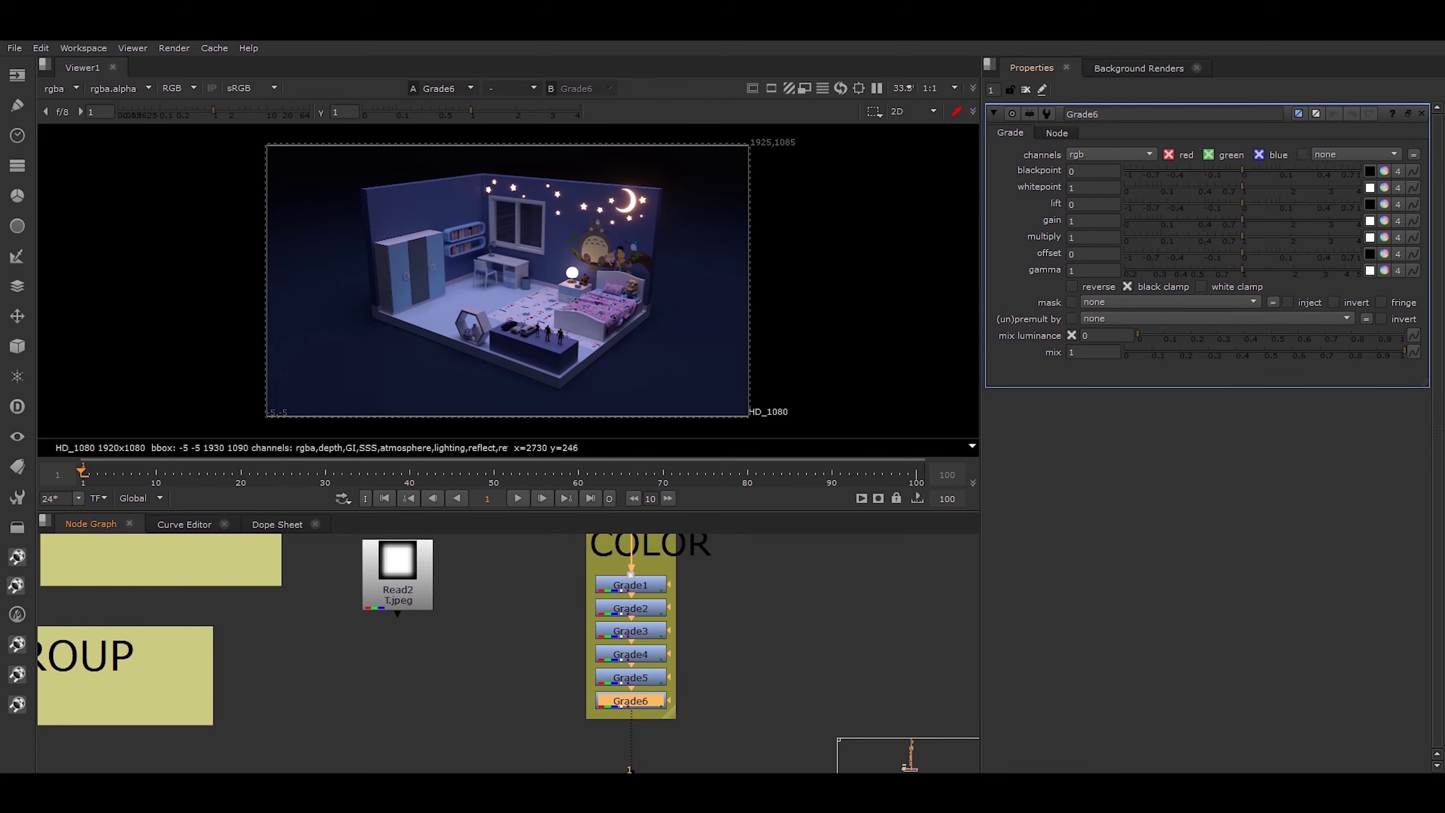
pyautogui.click(1056, 133)
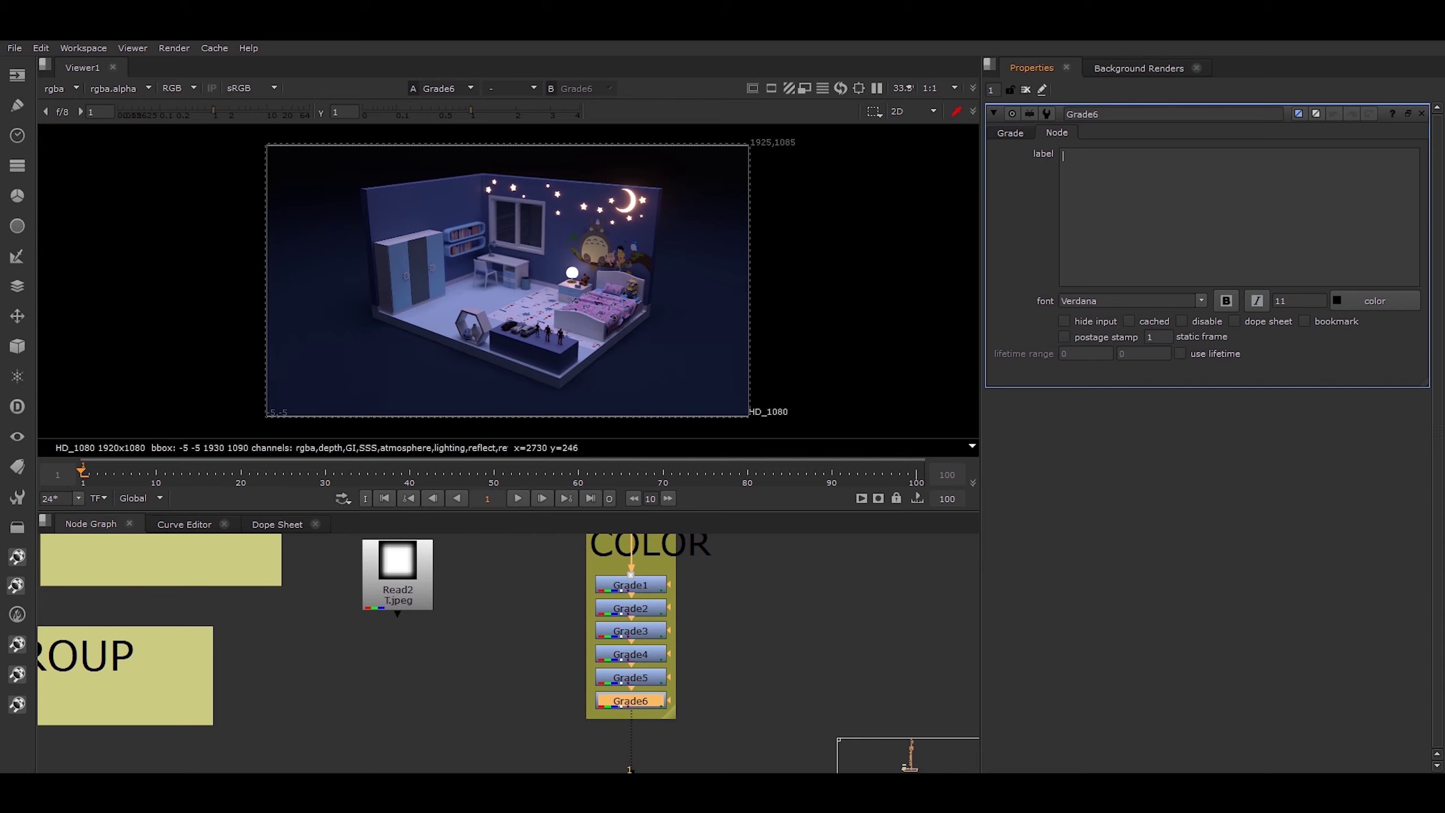
pyautogui.write('color corr')
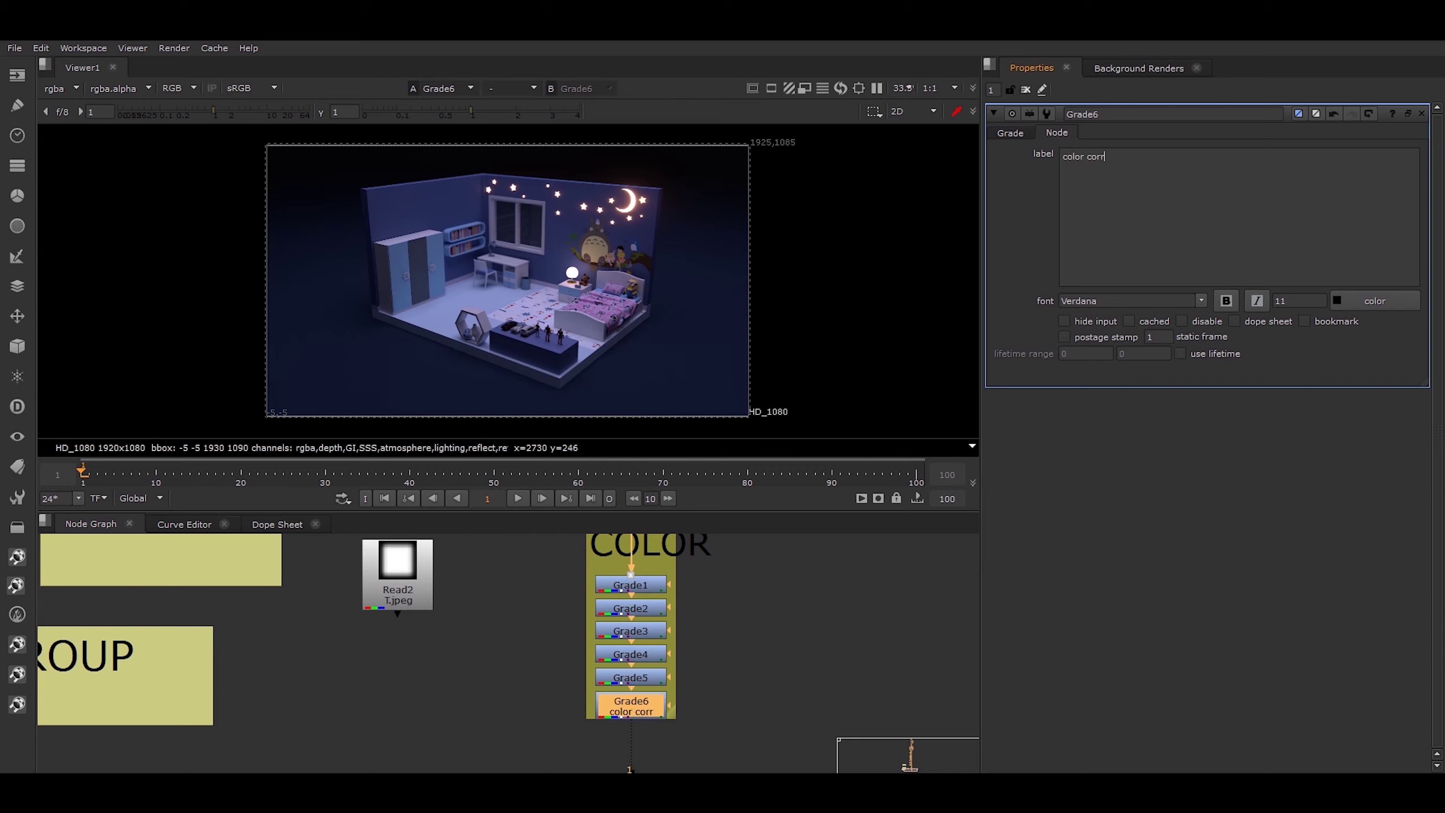
pyautogui.write('ection')
pyautogui.click(870, 647)
pyautogui.scroll(-5, 713, 700)
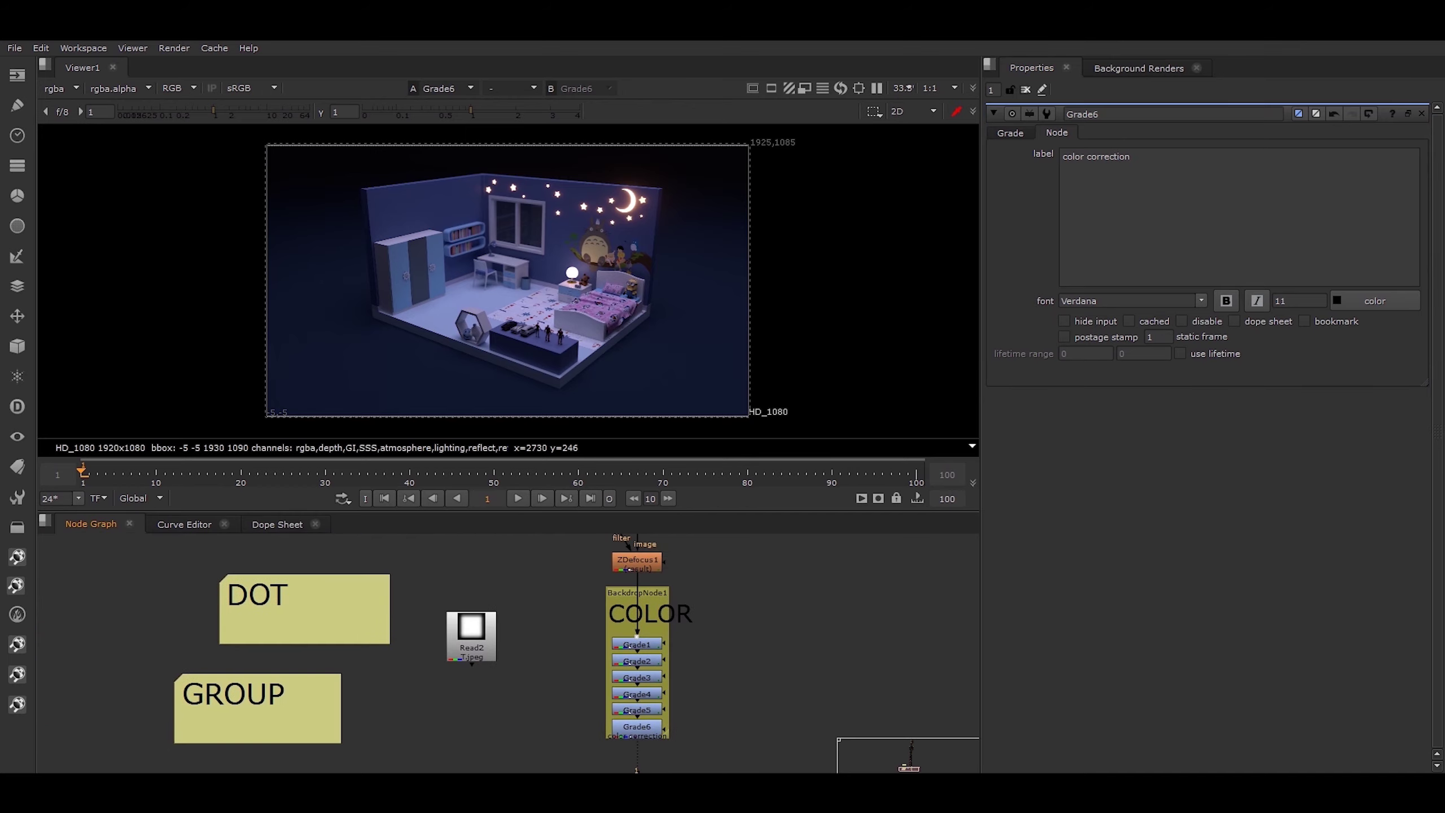
# Step: Examine the labelled COLOR backdrop and the Grade6 label both up close and within the wider node tree
pyautogui.moveTo(794, 593); pyautogui.dragTo(761, 645, button='middle')
pyautogui.scroll(-3, 772, 629)
pyautogui.scroll(6, 728, 734)
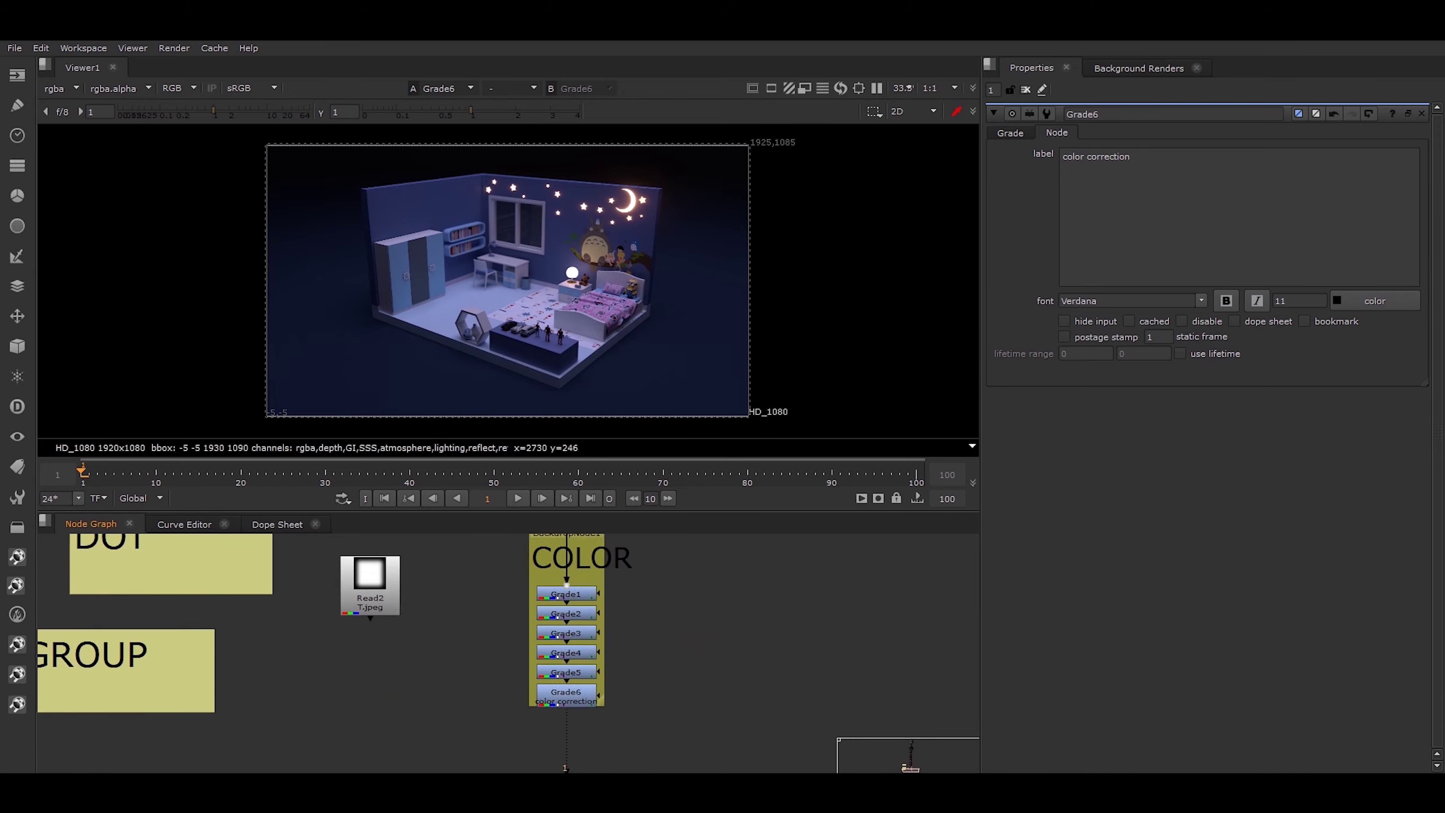
pyautogui.click(602, 666)
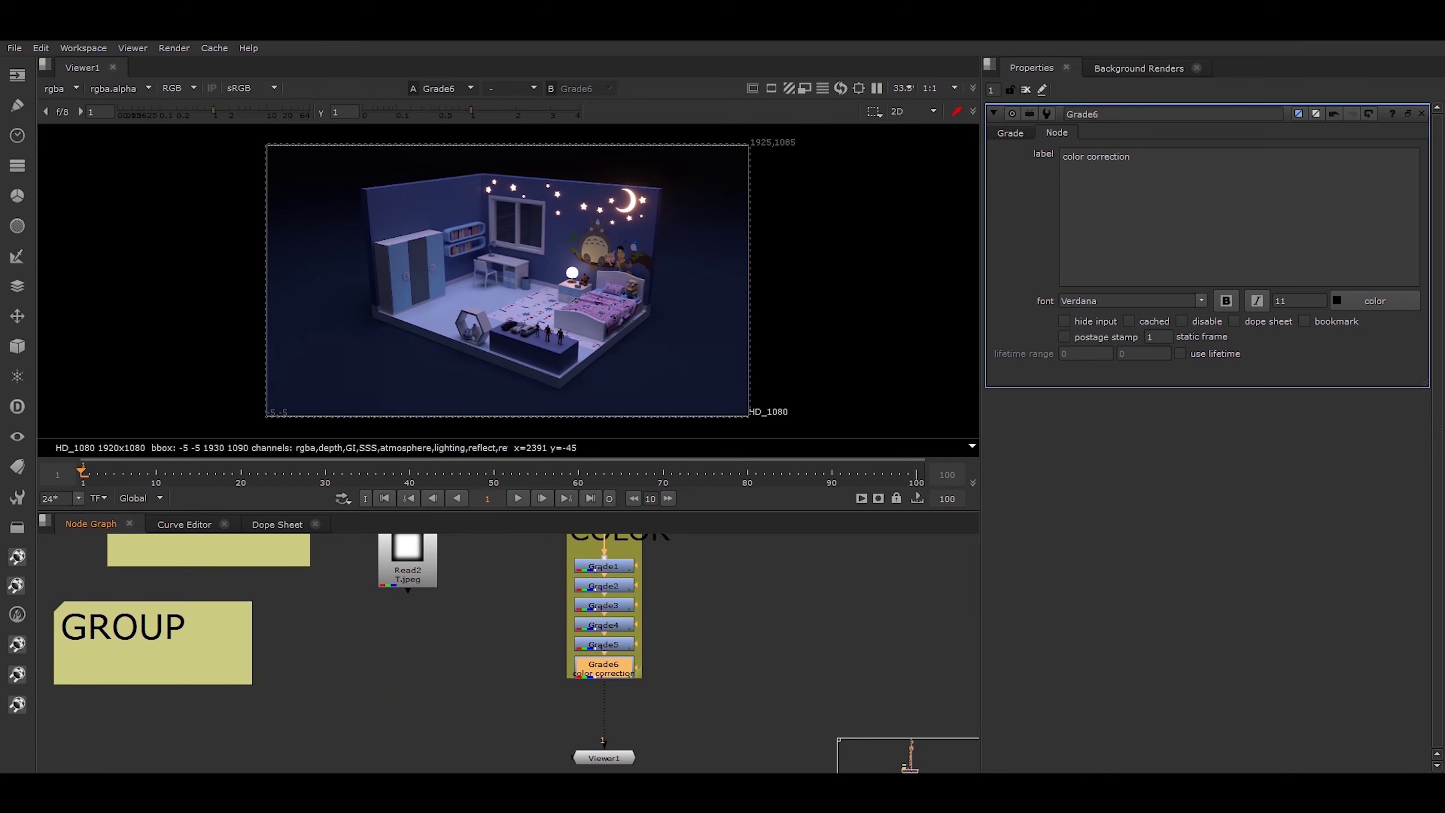
pyautogui.scroll(-6, 734, 669)
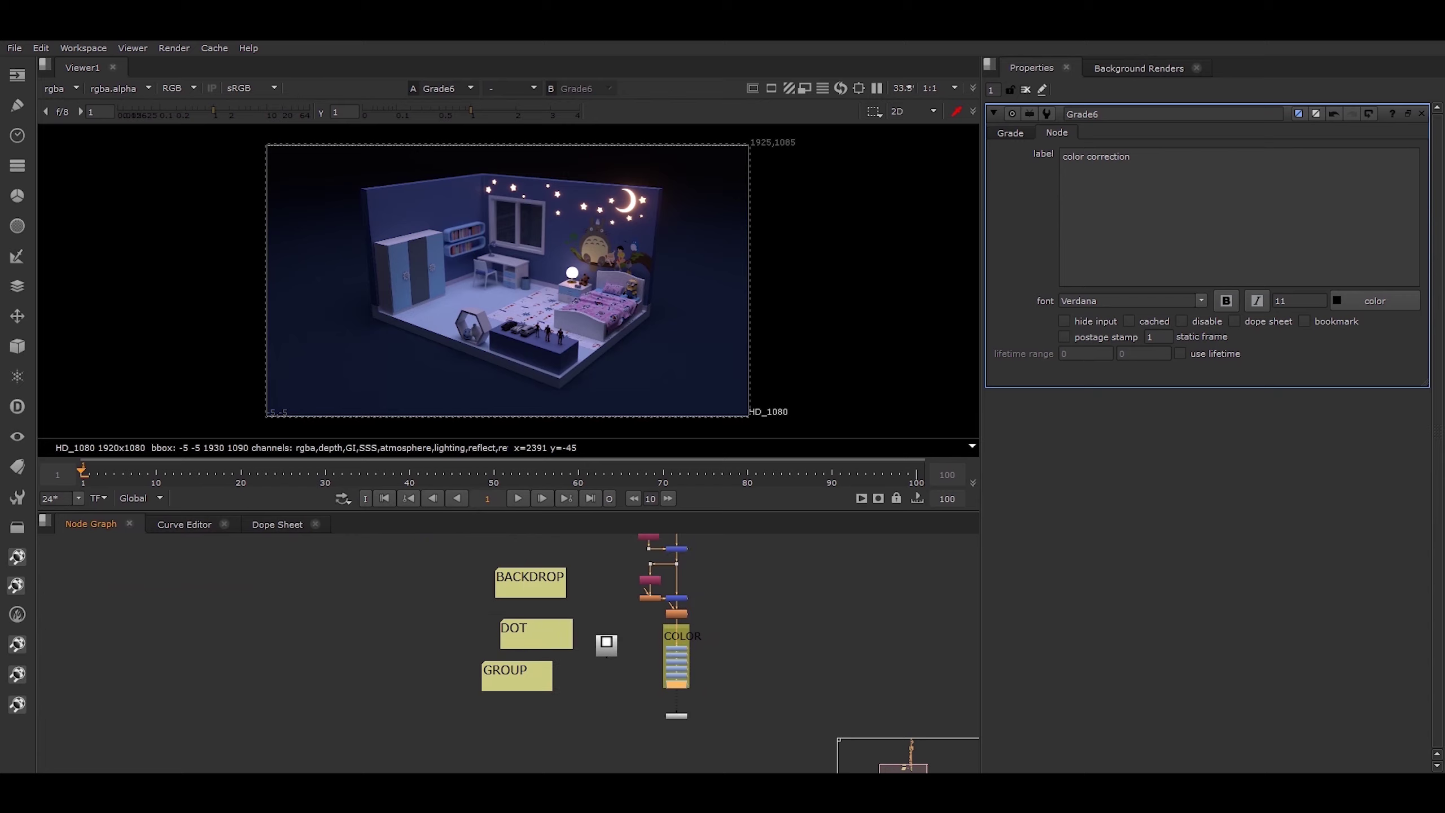
pyautogui.moveTo(718, 621); pyautogui.dragTo(617, 660, button='middle')
pyautogui.scroll(-4, 677, 643)
pyautogui.scroll(4, 655, 672)
pyautogui.scroll(8, 525, 709)
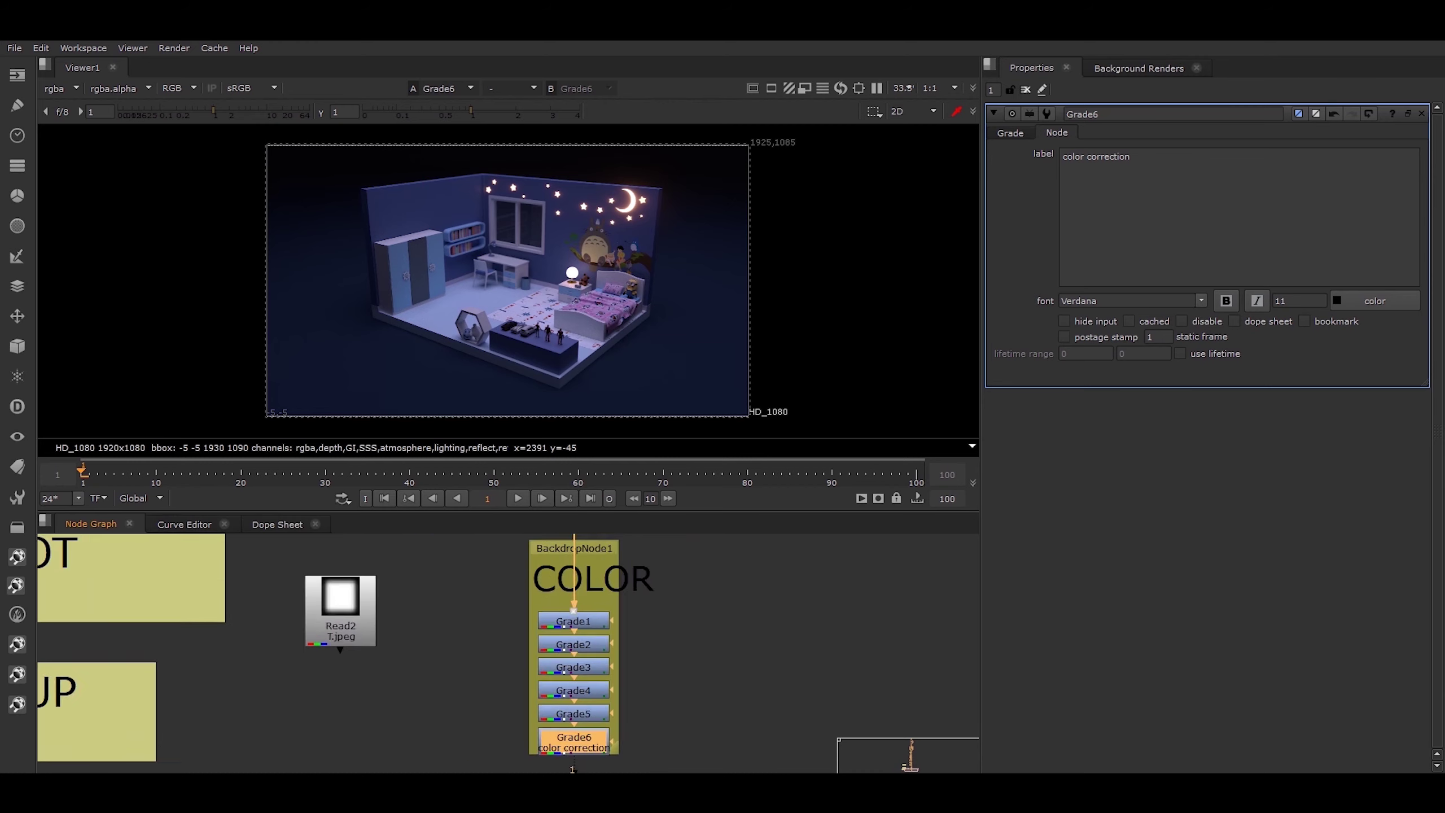
pyautogui.moveTo(525, 709); pyautogui.dragTo(562, 639, button='middle')
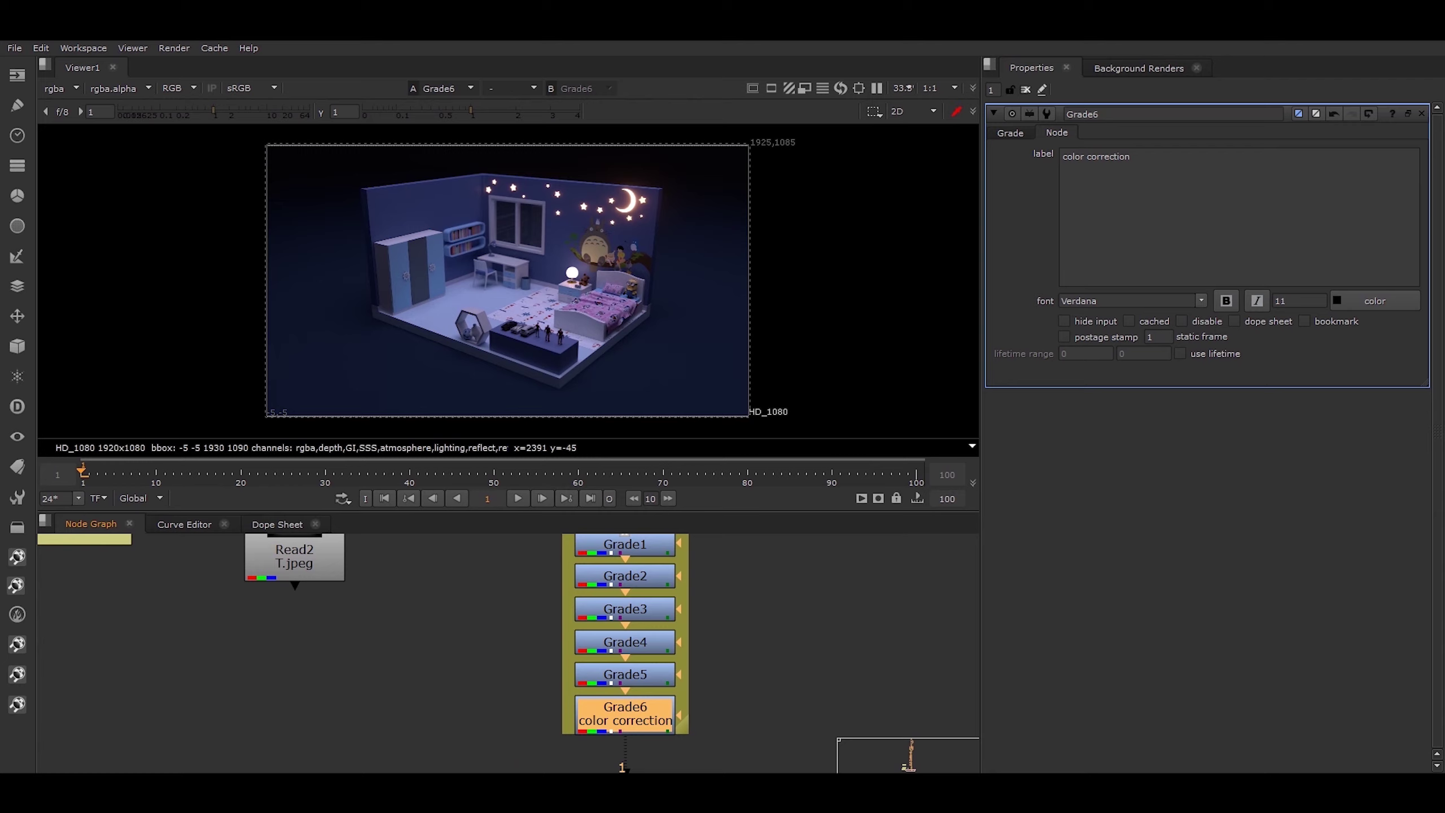
pyautogui.scroll(-5, 714, 623)
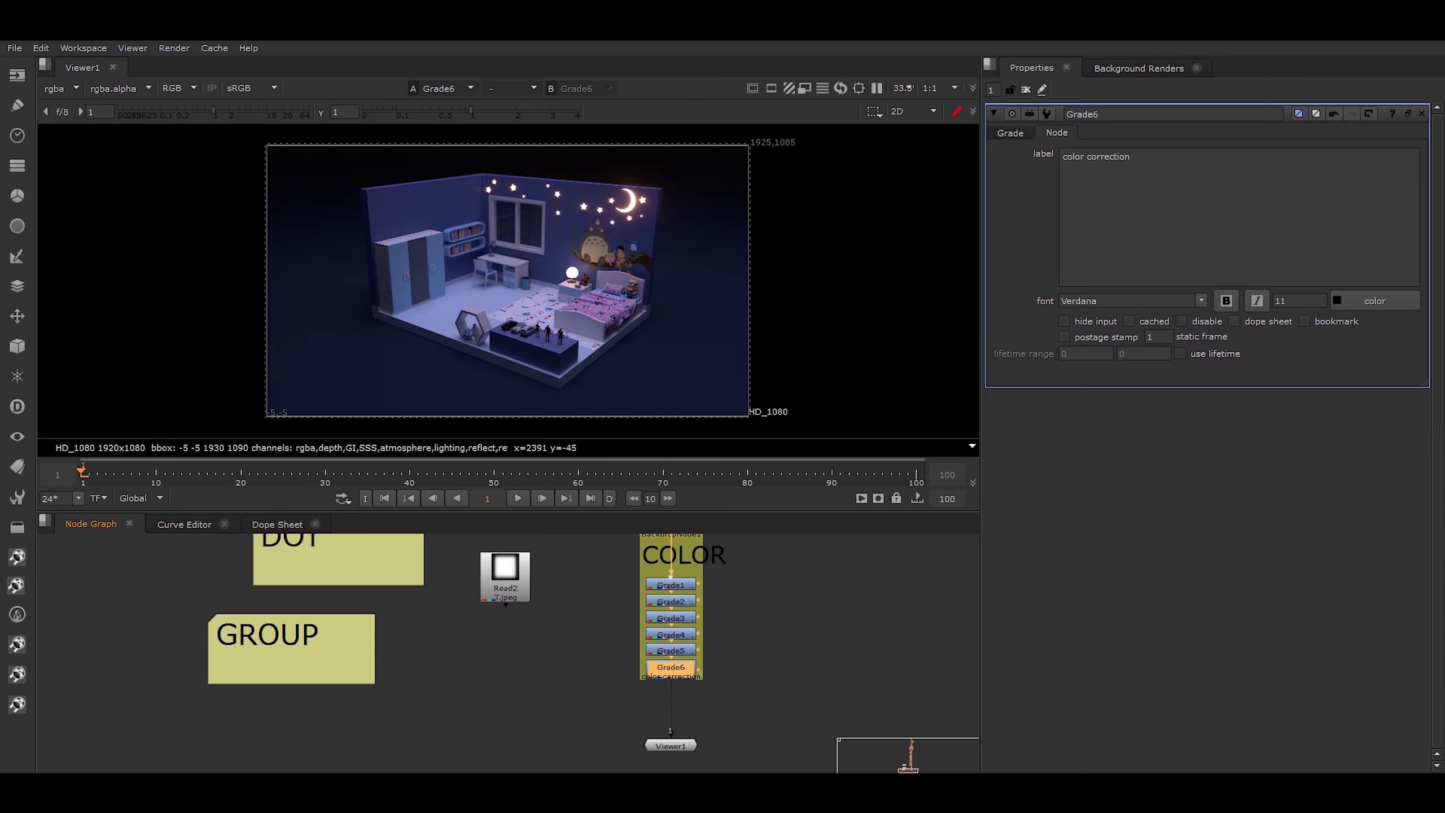
pyautogui.moveTo(714, 624); pyautogui.dragTo(665, 637, button='middle')
# Step: Create an unattached Dot beside the backdrop, then connect its input to Grade1 and its output to Grade6
pyautogui.hotkey('ctrl', 'shift', 'a')
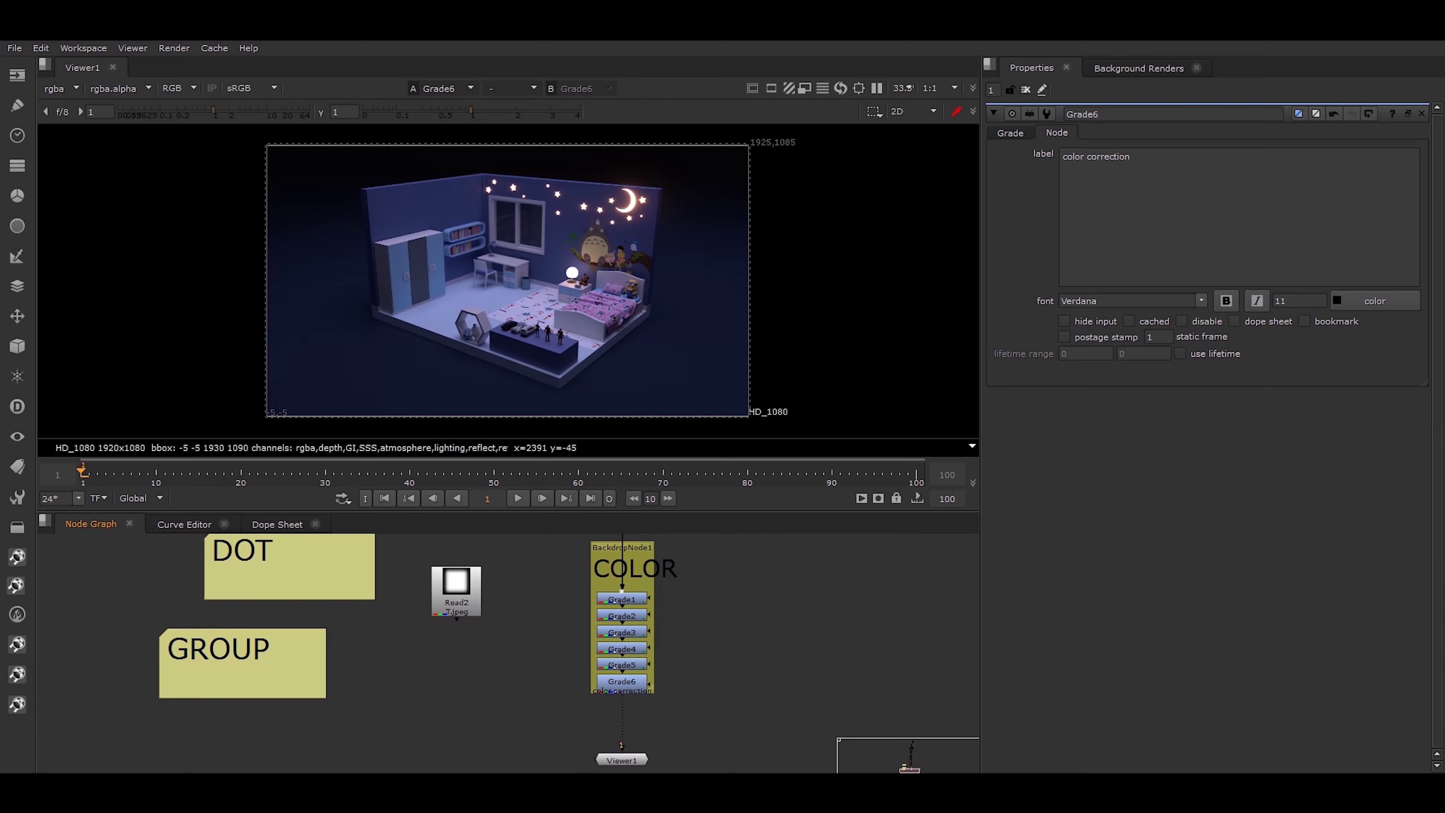
pyautogui.scroll(5, 787, 676)
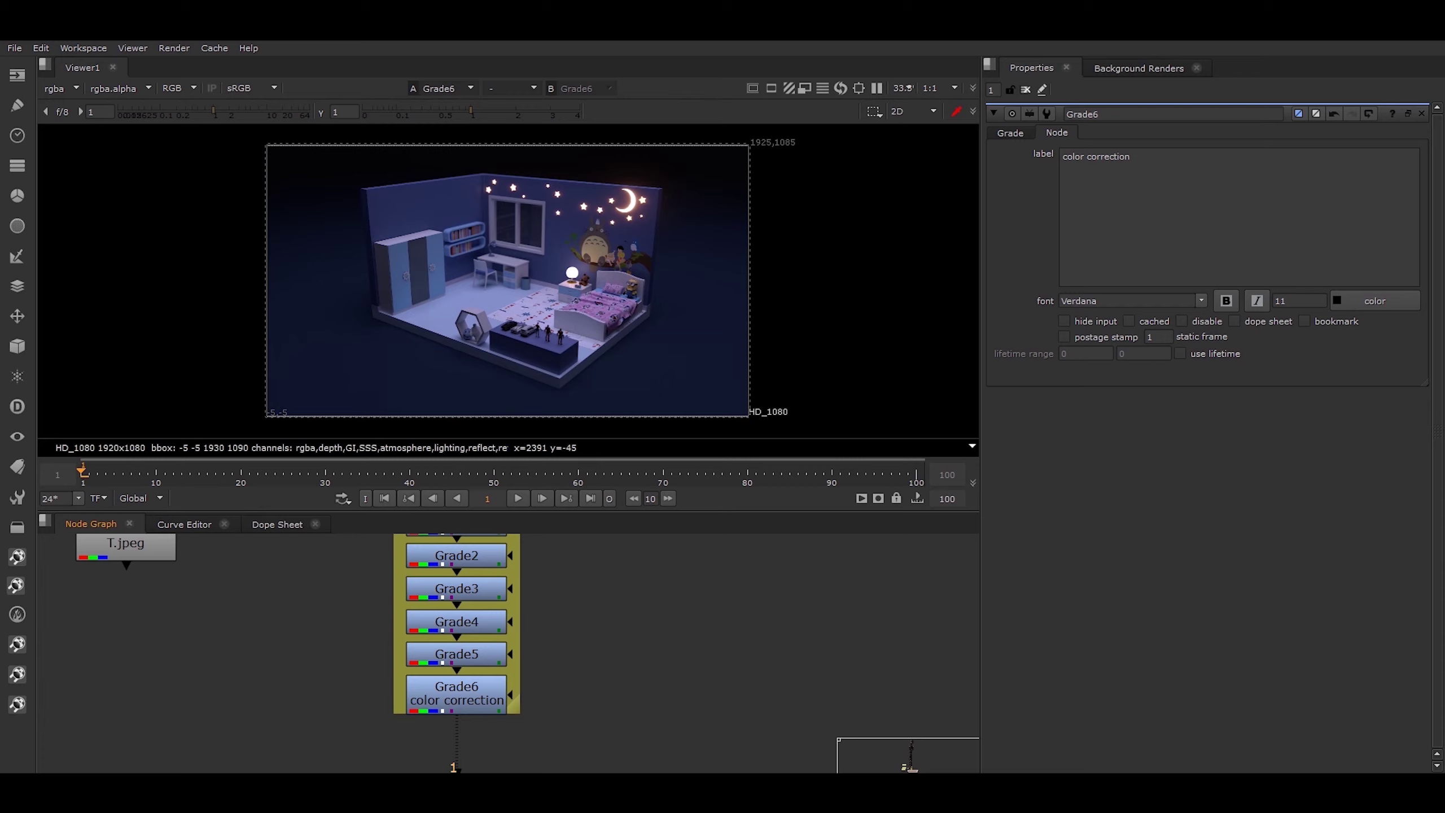
pyautogui.press('.')
pyautogui.scroll(-2, 696, 619)
pyautogui.moveTo(696, 619); pyautogui.dragTo(718, 662, button='middle')
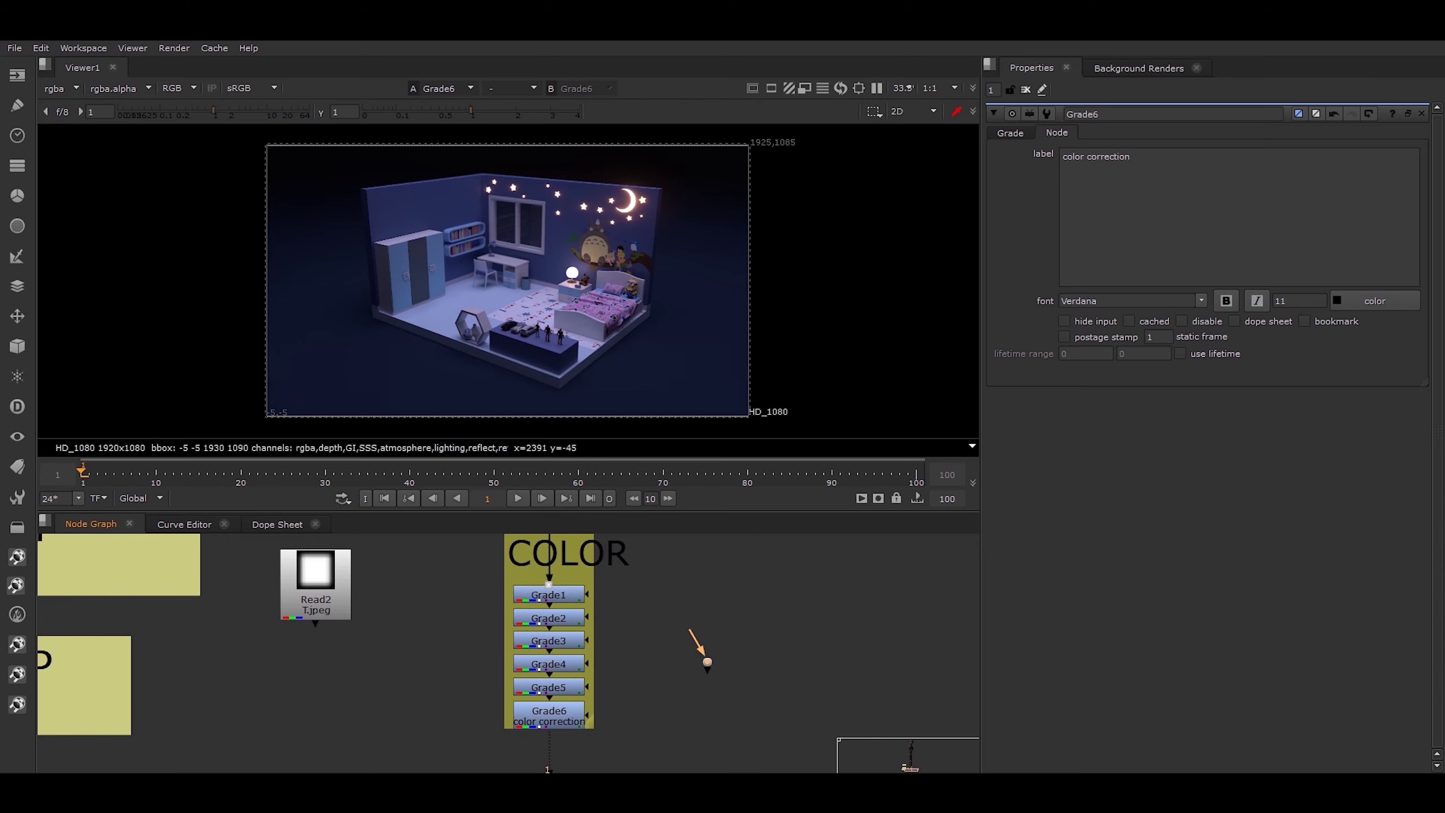
pyautogui.moveTo(691, 632); pyautogui.dragTo(559, 593)
pyautogui.moveTo(707, 669); pyautogui.dragTo(588, 715)
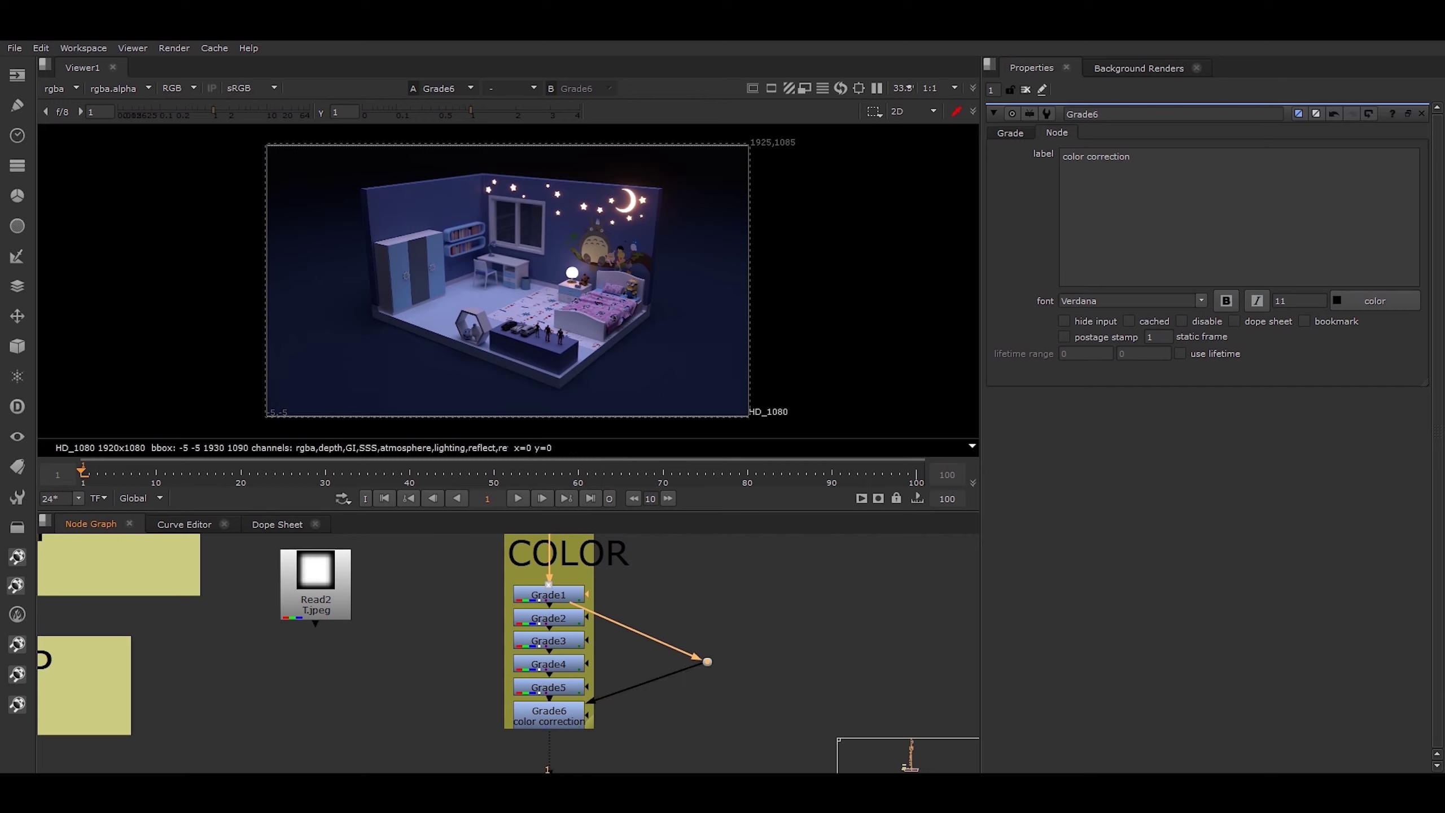
# Step: Move the Dot level with Grade1 so that the connecting line between them runs horizontally
pyautogui.moveTo(708, 661); pyautogui.dragTo(751, 593)
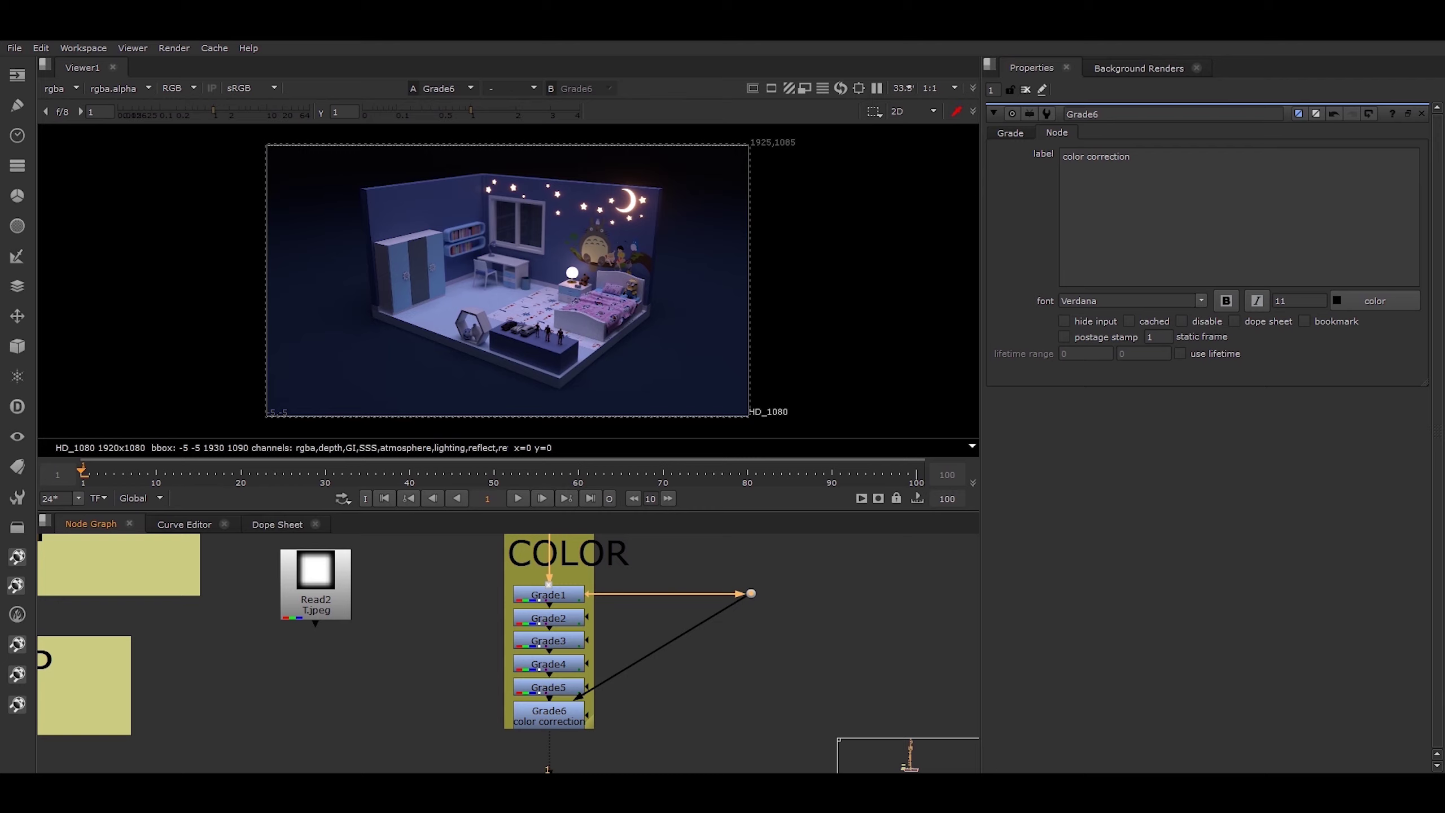
pyautogui.moveTo(682, 684); pyautogui.dragTo(681, 669, button='middle')
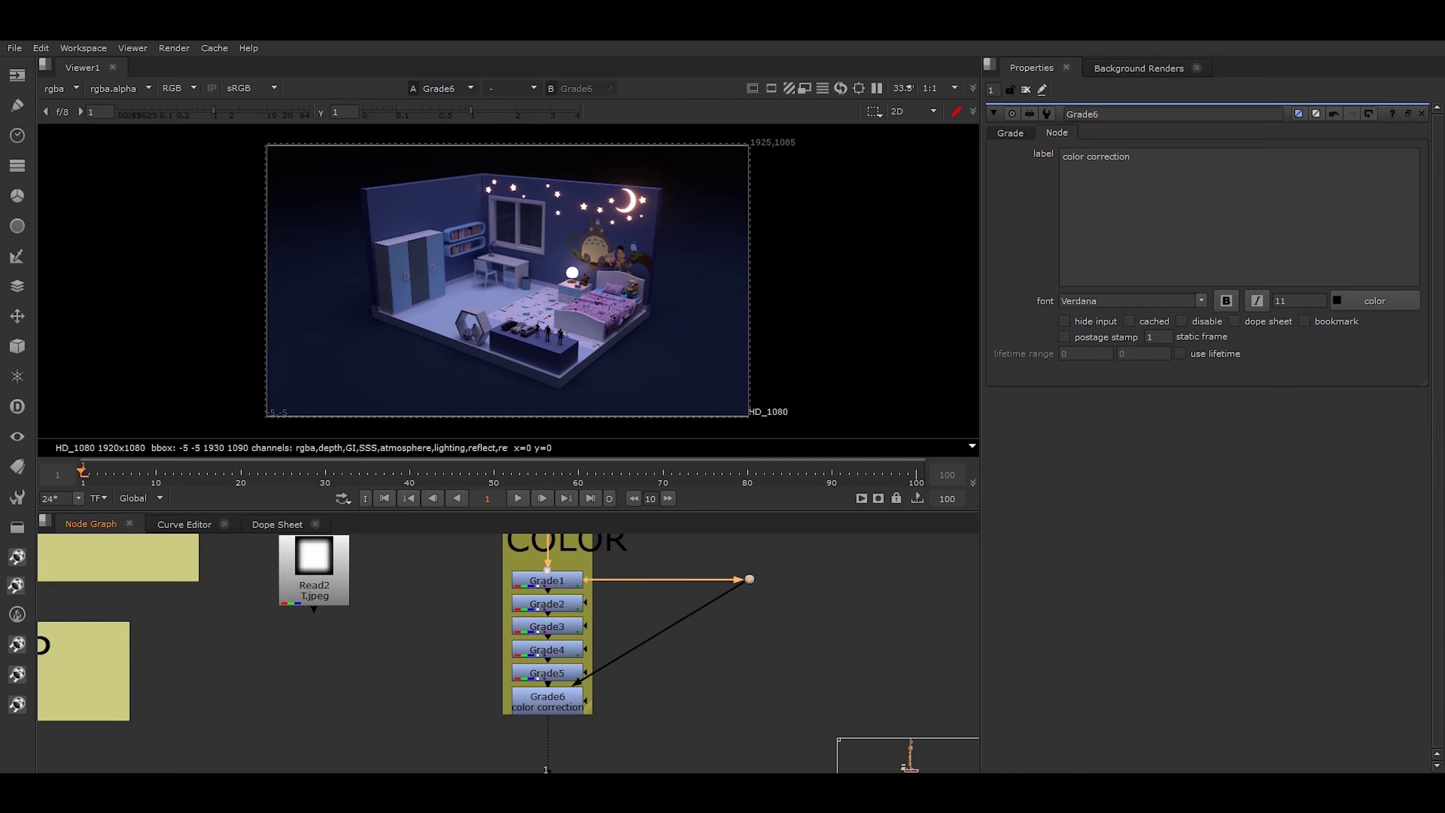
pyautogui.moveTo(546, 626); pyautogui.dragTo(496, 629, button='middle')
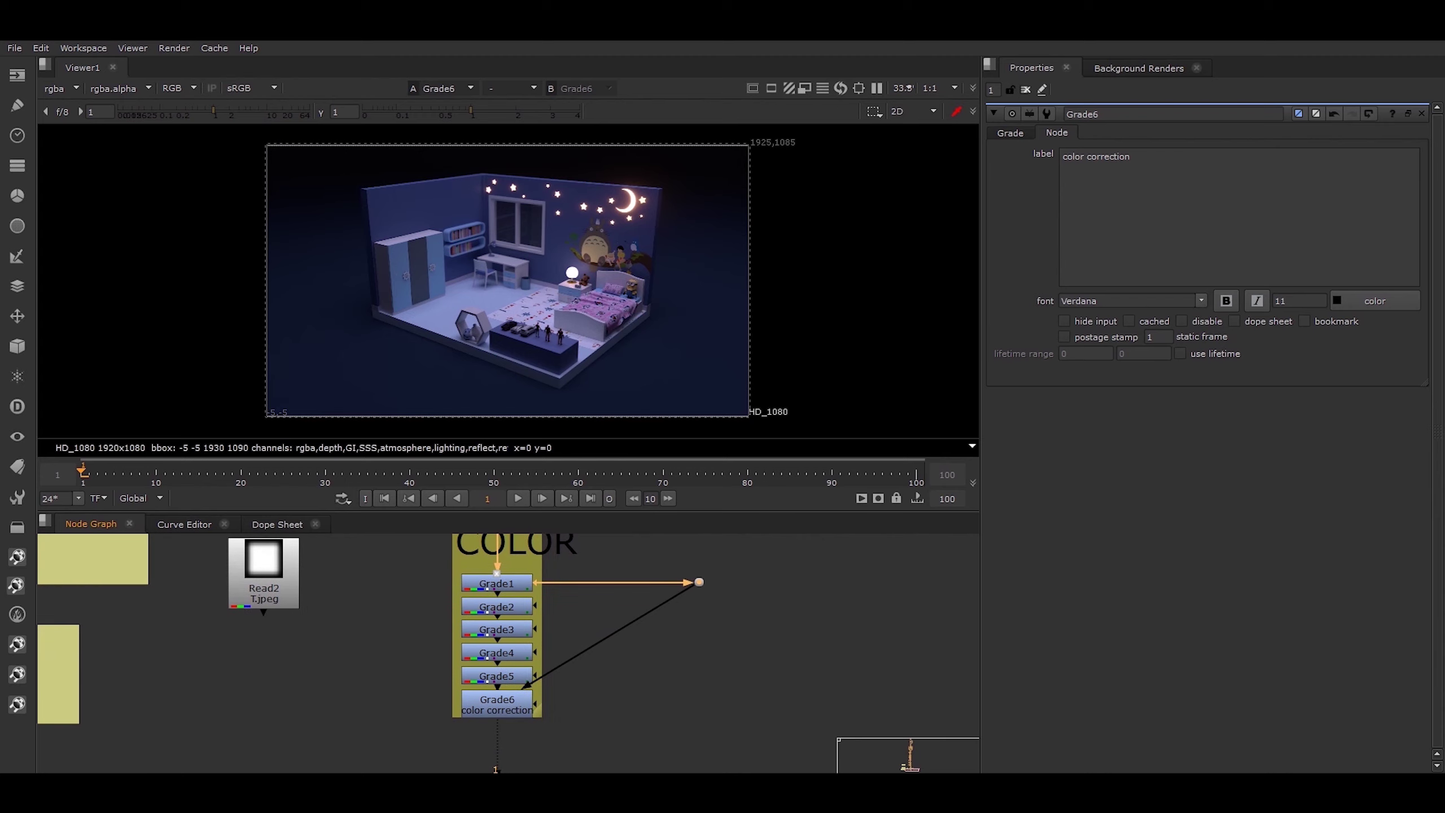
# Step: Insert a second Dot on the line into Grade6 and place it directly below the first Dot, level with Grade6
pyautogui.scroll(1, 672, 660)
pyautogui.moveTo(672, 660); pyautogui.dragTo(648, 672, button='middle')
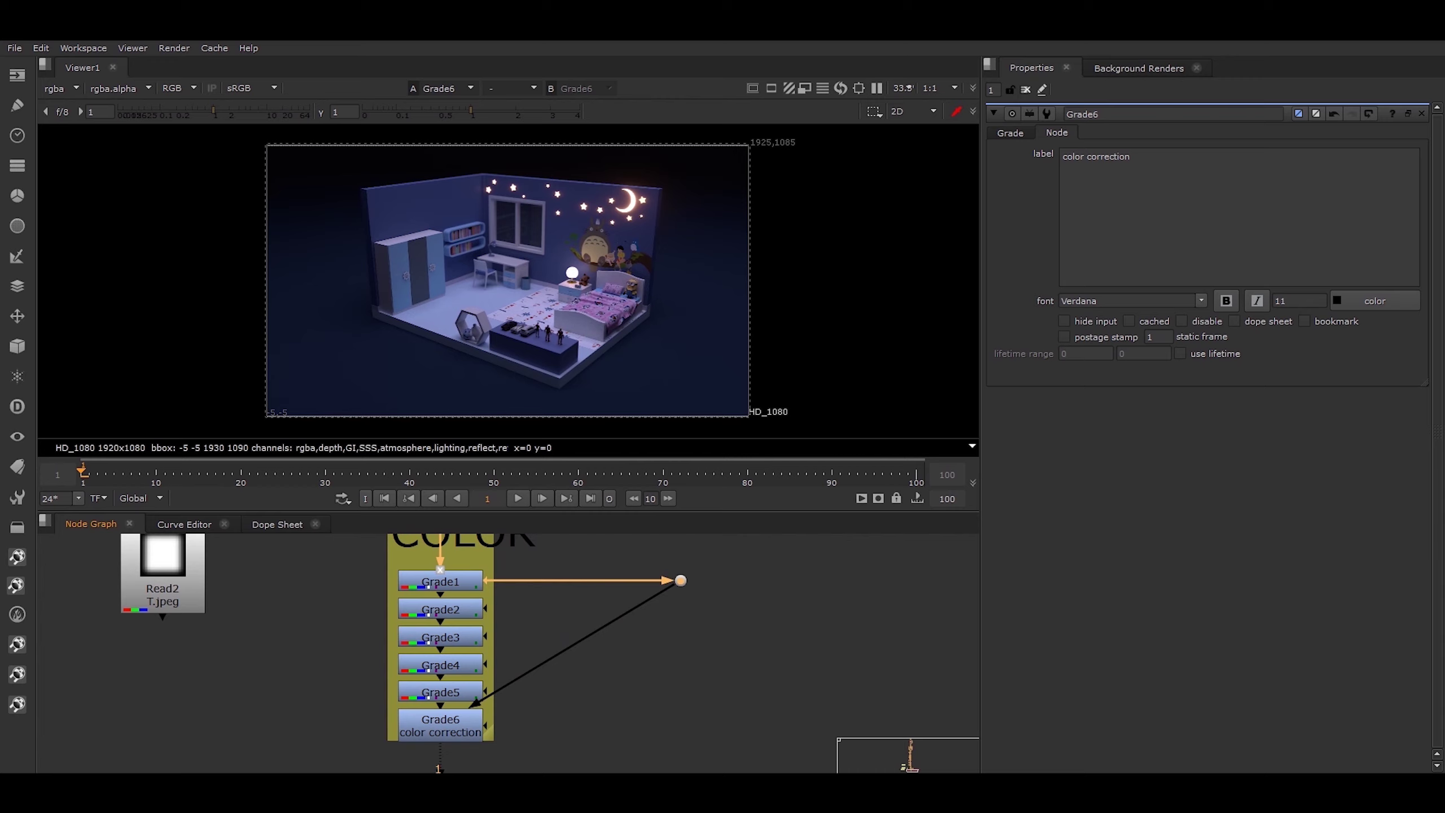
pyautogui.scroll(2, 534, 664)
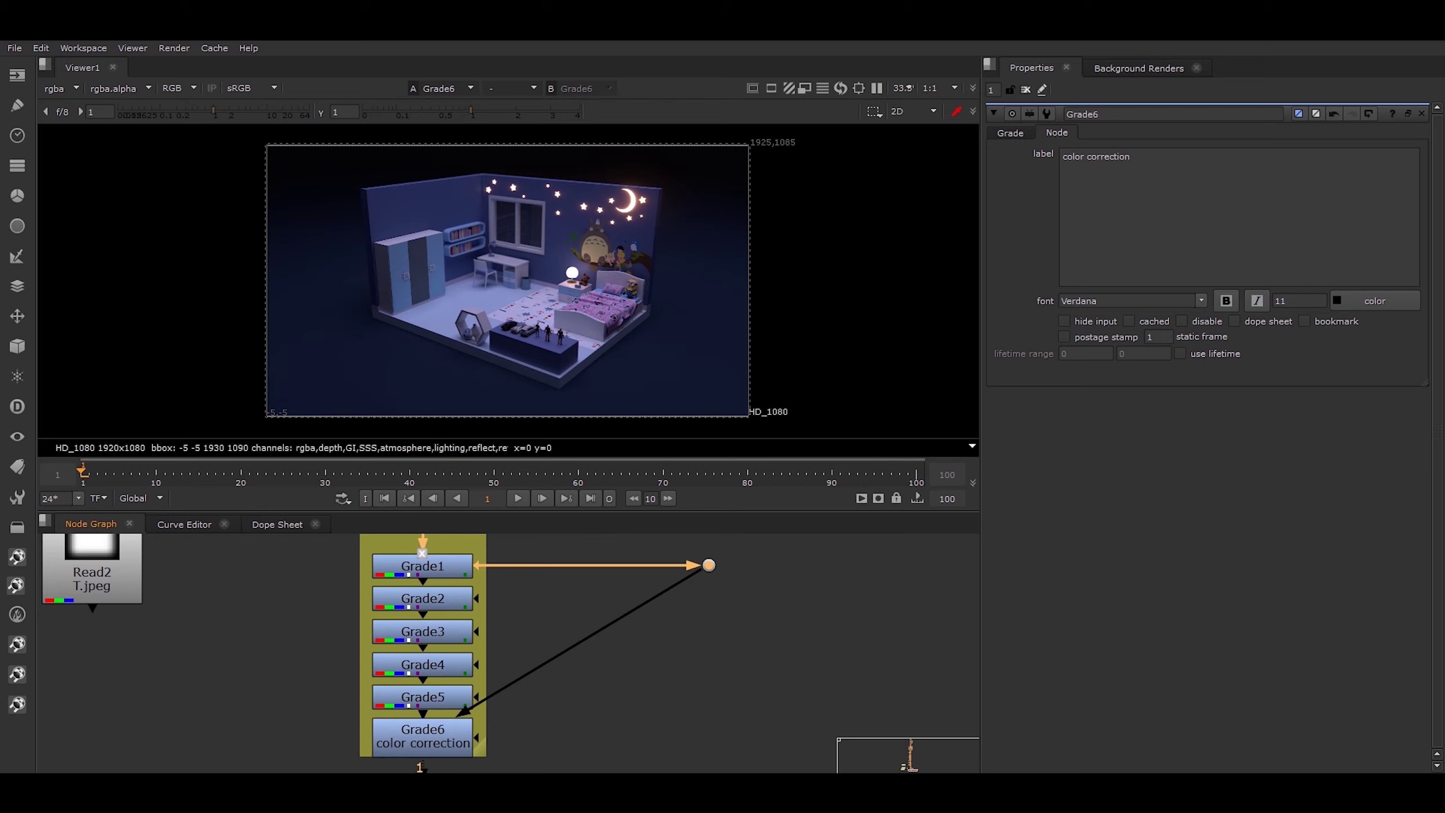
pyautogui.press('ctrl')
pyautogui.keyDown('ctrl'); pyautogui.moveTo(578, 643); pyautogui.dragTo(709, 737); pyautogui.keyUp('ctrl')
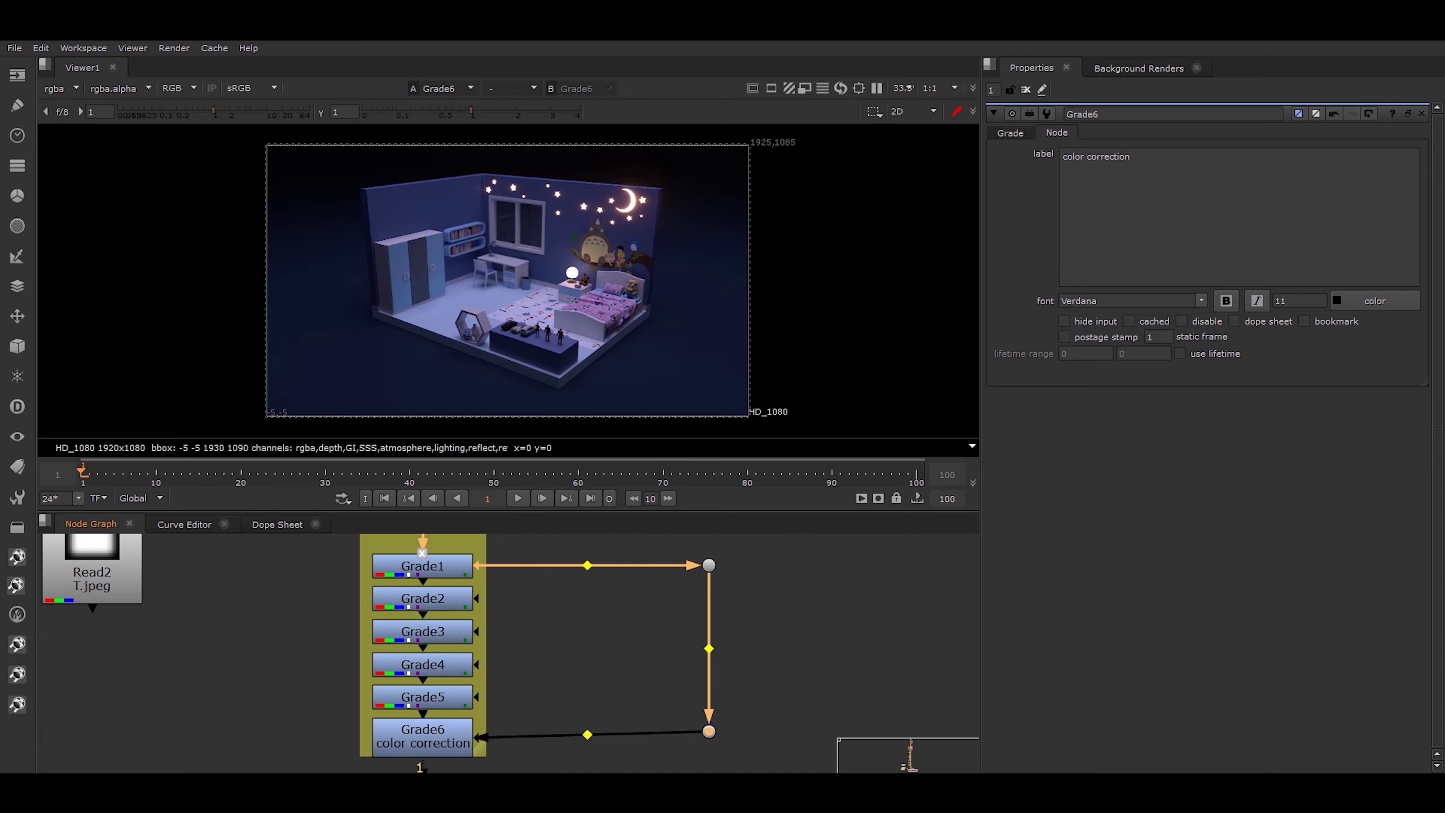
pyautogui.scroll(-2, 798, 650)
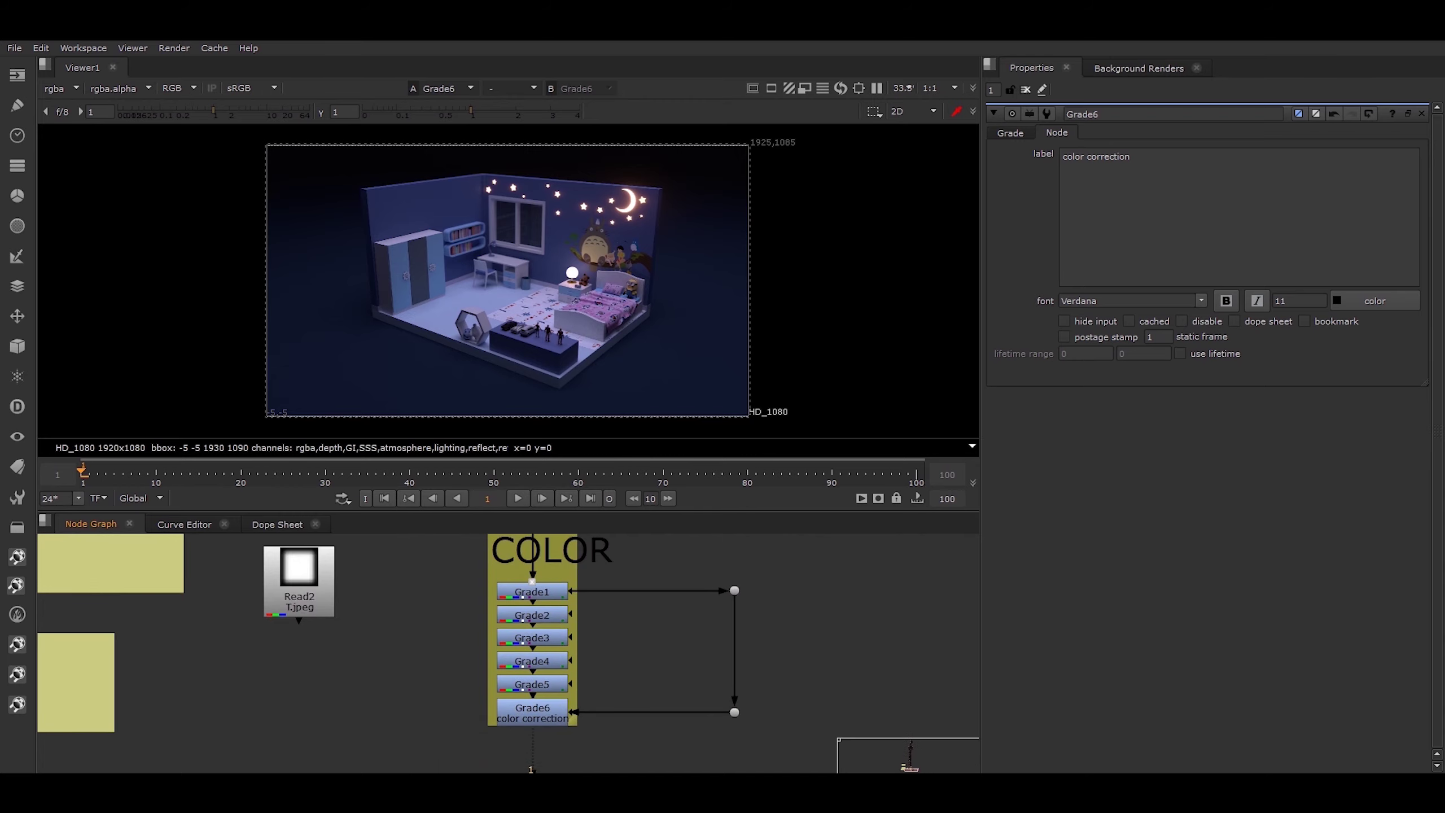
# Step: Move the Read2 node slightly down and closer to the grade stack
pyautogui.moveTo(797, 650); pyautogui.dragTo(827, 642, button='middle')
pyautogui.moveTo(327, 574); pyautogui.dragTo(362, 608)
pyautogui.scroll(1, 694, 639)
pyautogui.moveTo(693, 639); pyautogui.dragTo(725, 585, button='middle')
# Step: Add a ColorCorrect node directly after Grade6 and connect its mask input to Read2
pyautogui.click(566, 661)
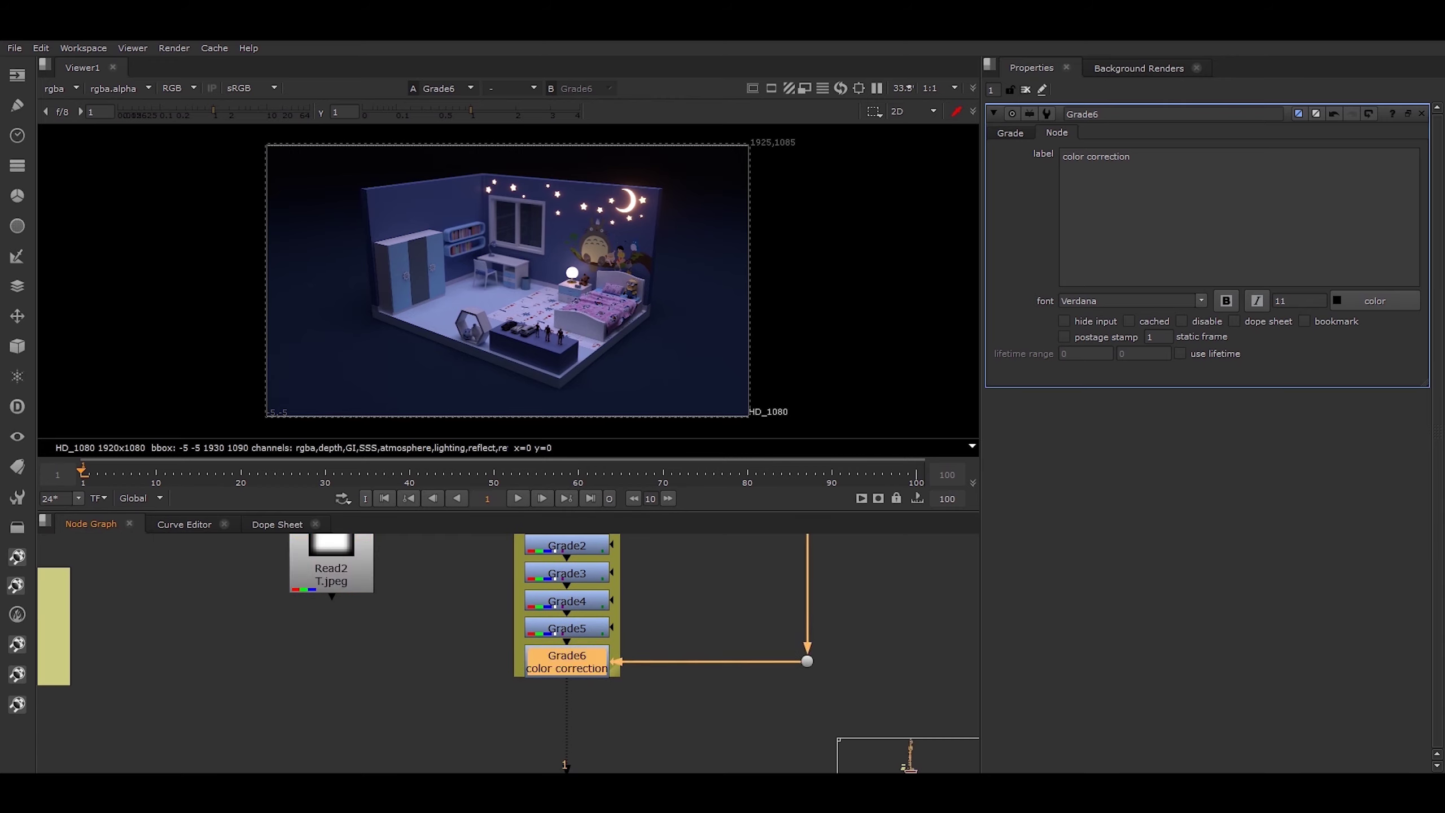
pyautogui.scroll(-1, 613, 698)
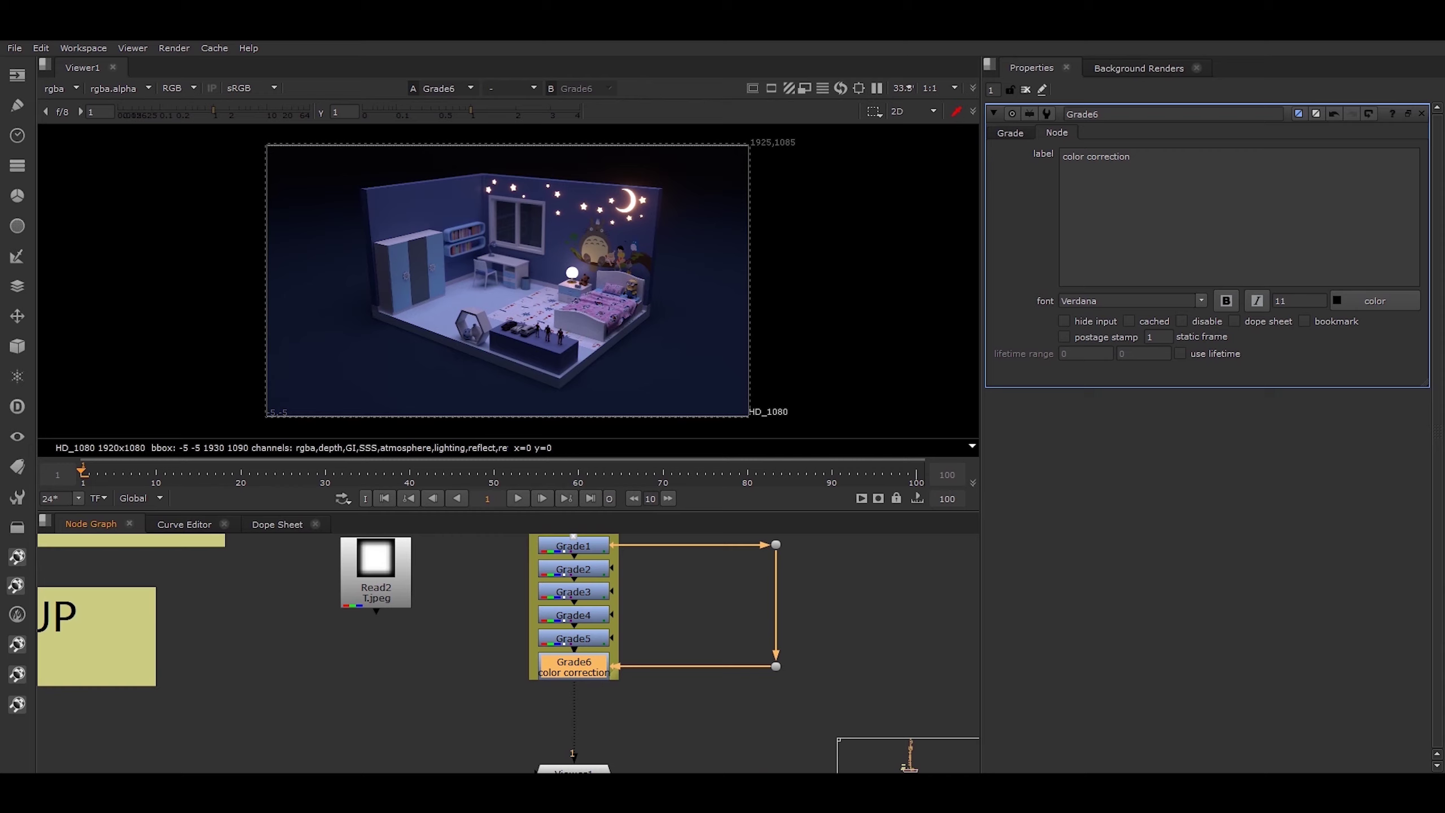
pyautogui.press('Tab')
pyautogui.write('colo')
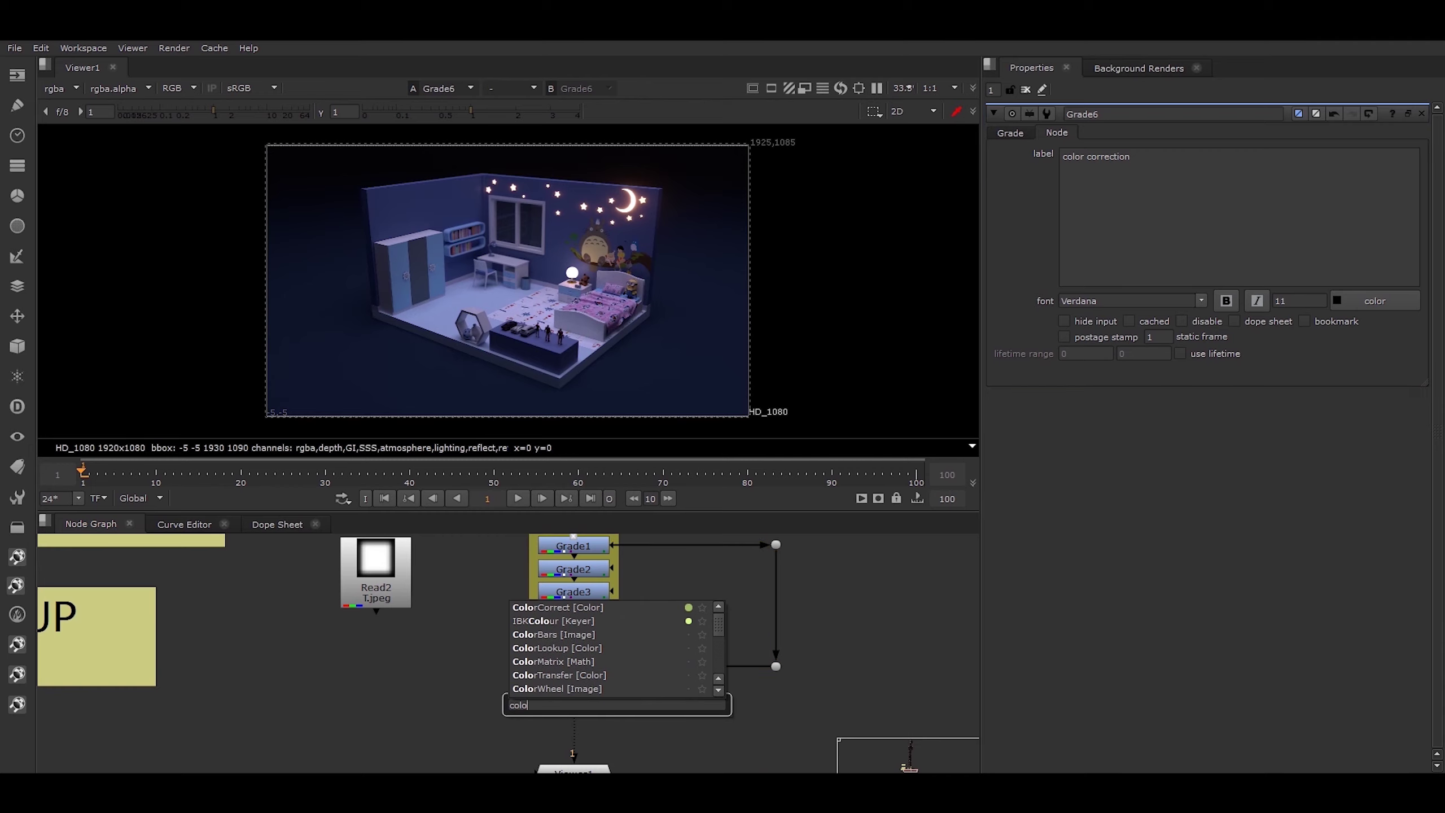
pyautogui.write('r co')
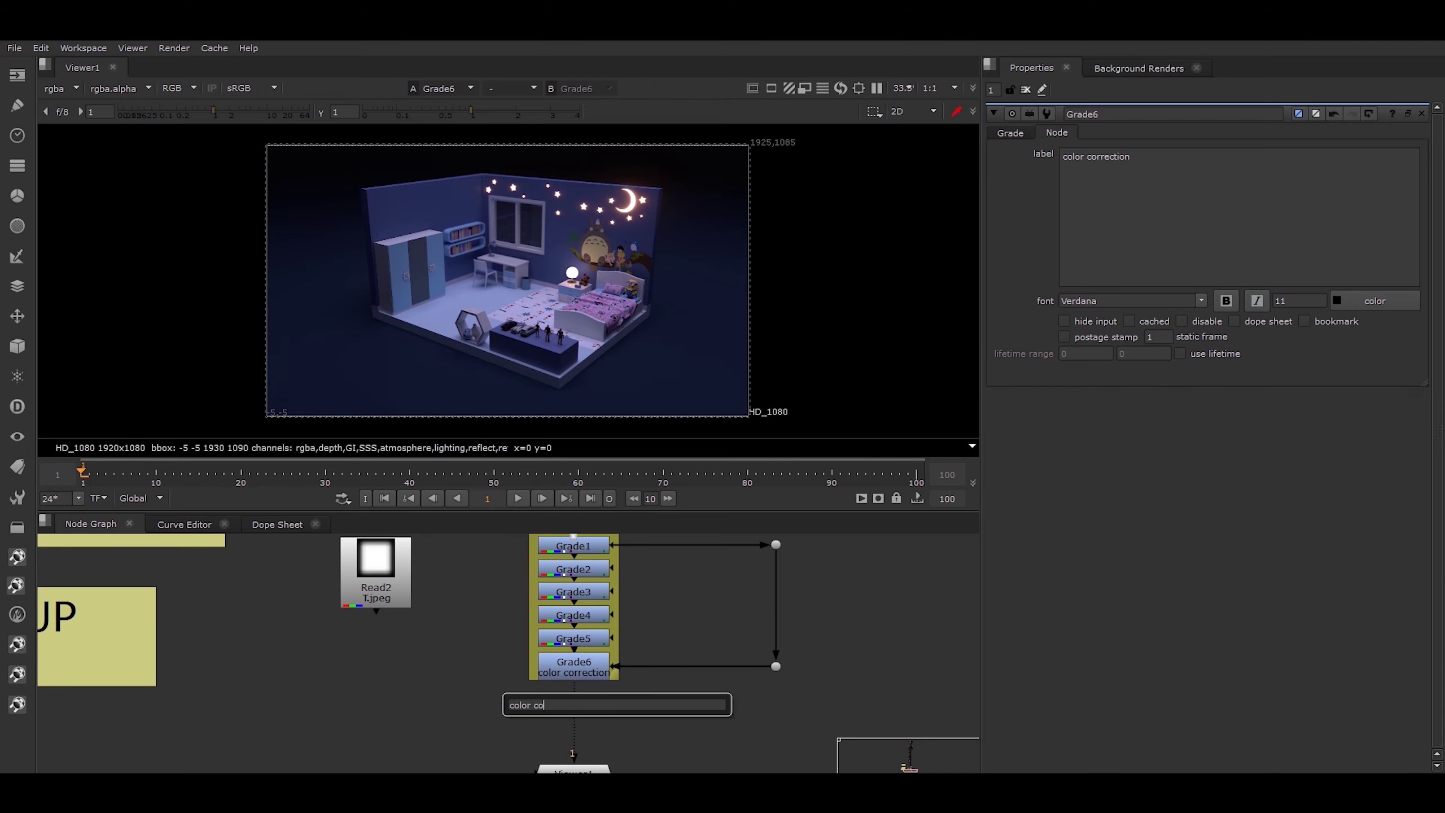
pyautogui.press('BackSpace')
pyautogui.press('BackSpace')
pyautogui.write('co')
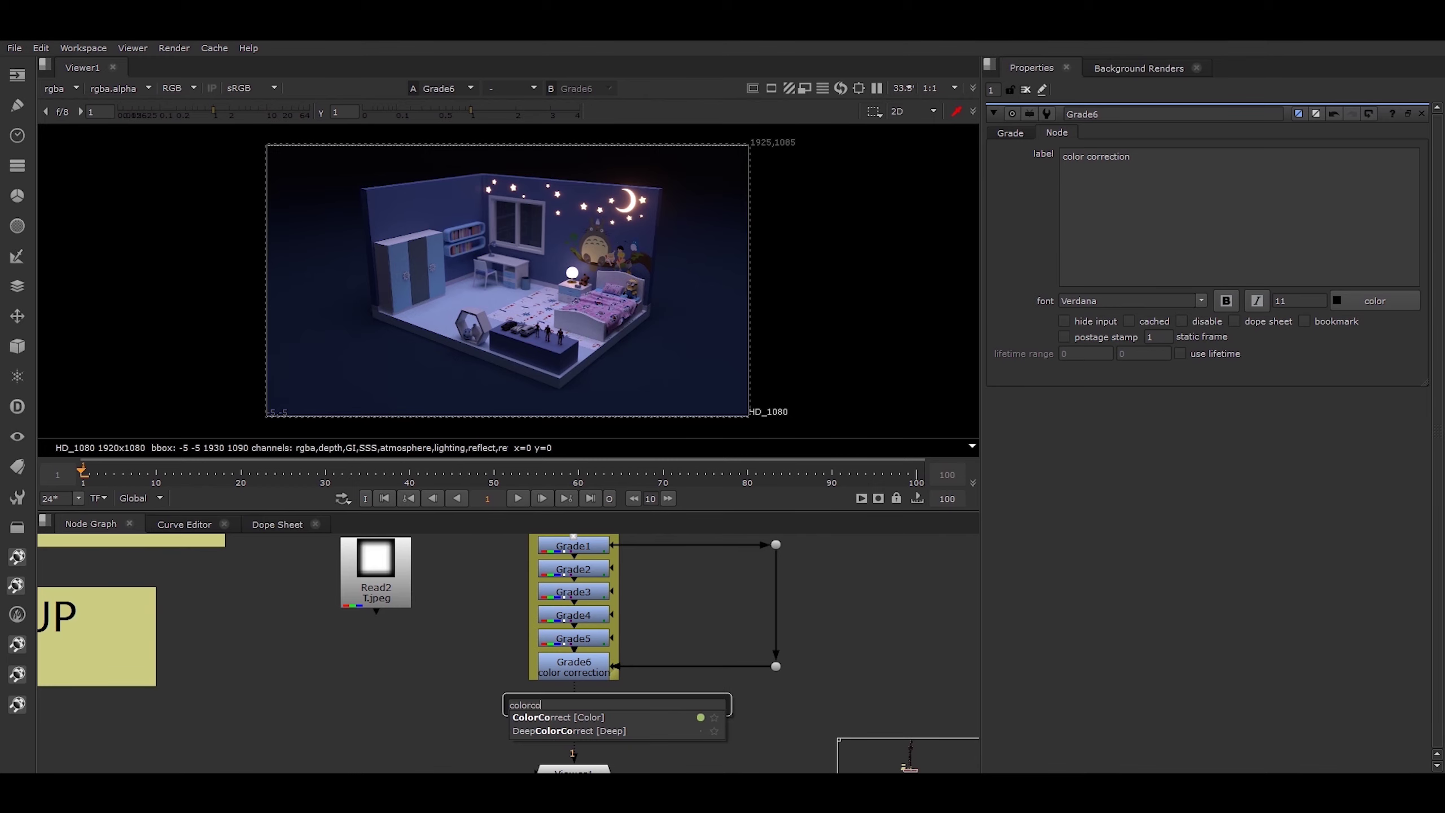
pyautogui.press('Return')
pyautogui.moveTo(616, 702); pyautogui.dragTo(378, 587)
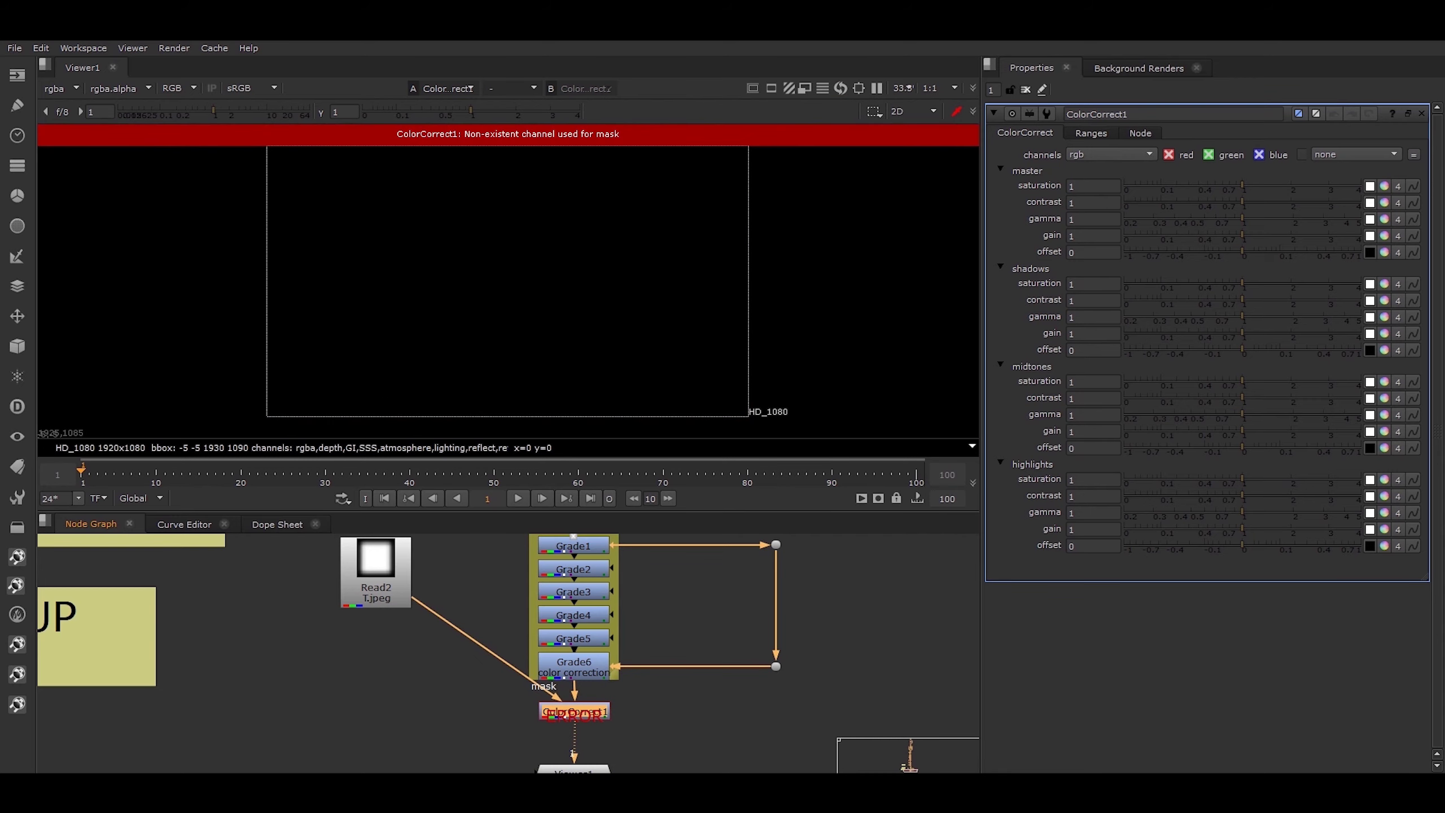
# Step: Pull Grade5 out of the COLOR backdrop to below Read2 and route its output to Grade6 through a Dot beneath it
pyautogui.moveTo(455, 654); pyautogui.dragTo(502, 674, button='middle')
pyautogui.scroll(-1, 739, 719)
pyautogui.moveTo(740, 718); pyautogui.dragTo(751, 712, button='middle')
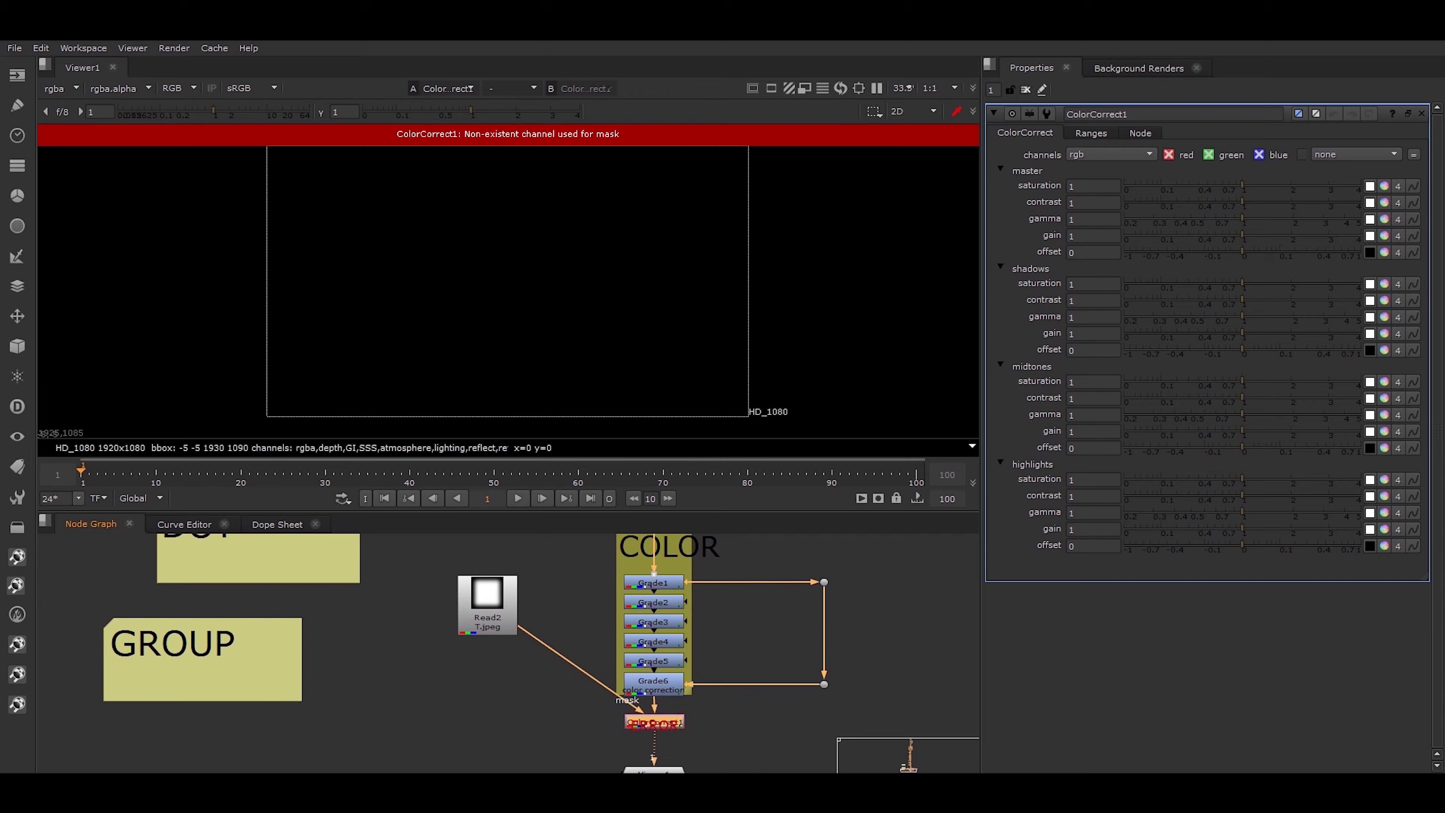
pyautogui.moveTo(653, 683); pyautogui.dragTo(493, 583)
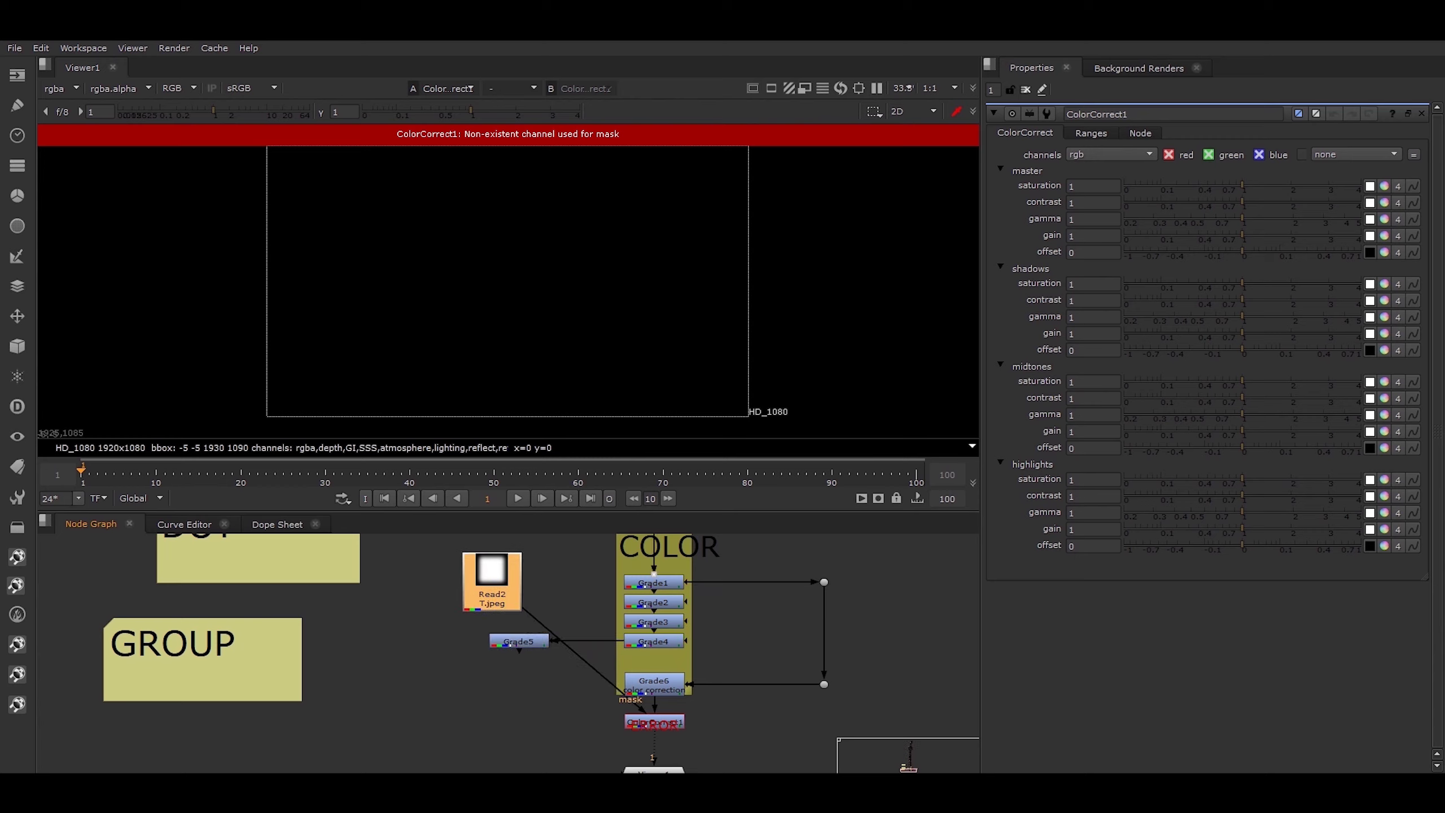
pyautogui.moveTo(520, 651); pyautogui.dragTo(518, 684)
pyautogui.keyDown('ctrl'); pyautogui.click(583, 661); pyautogui.keyUp('ctrl')
pyautogui.click(583, 685)
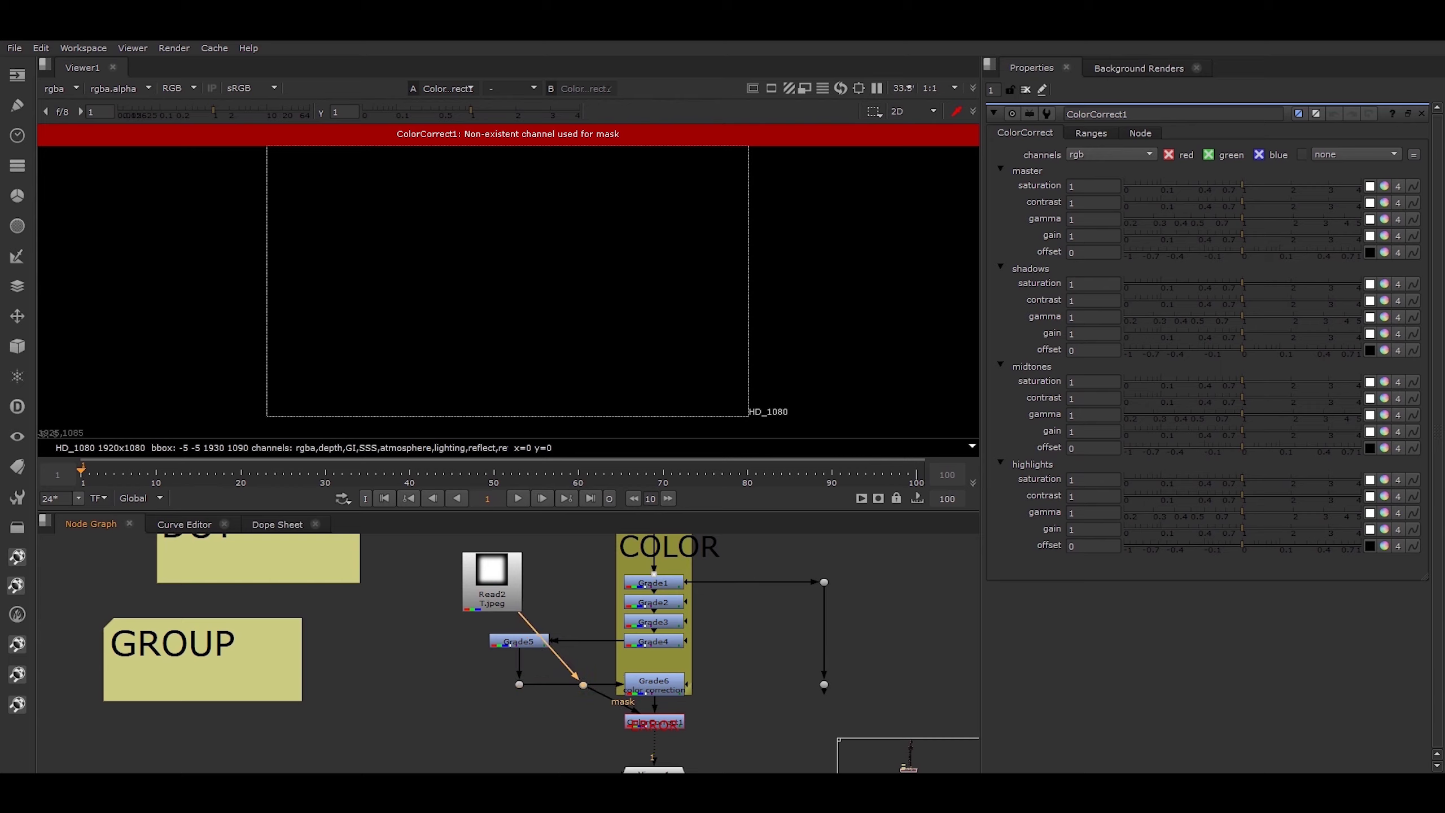
pyautogui.press('Delete')
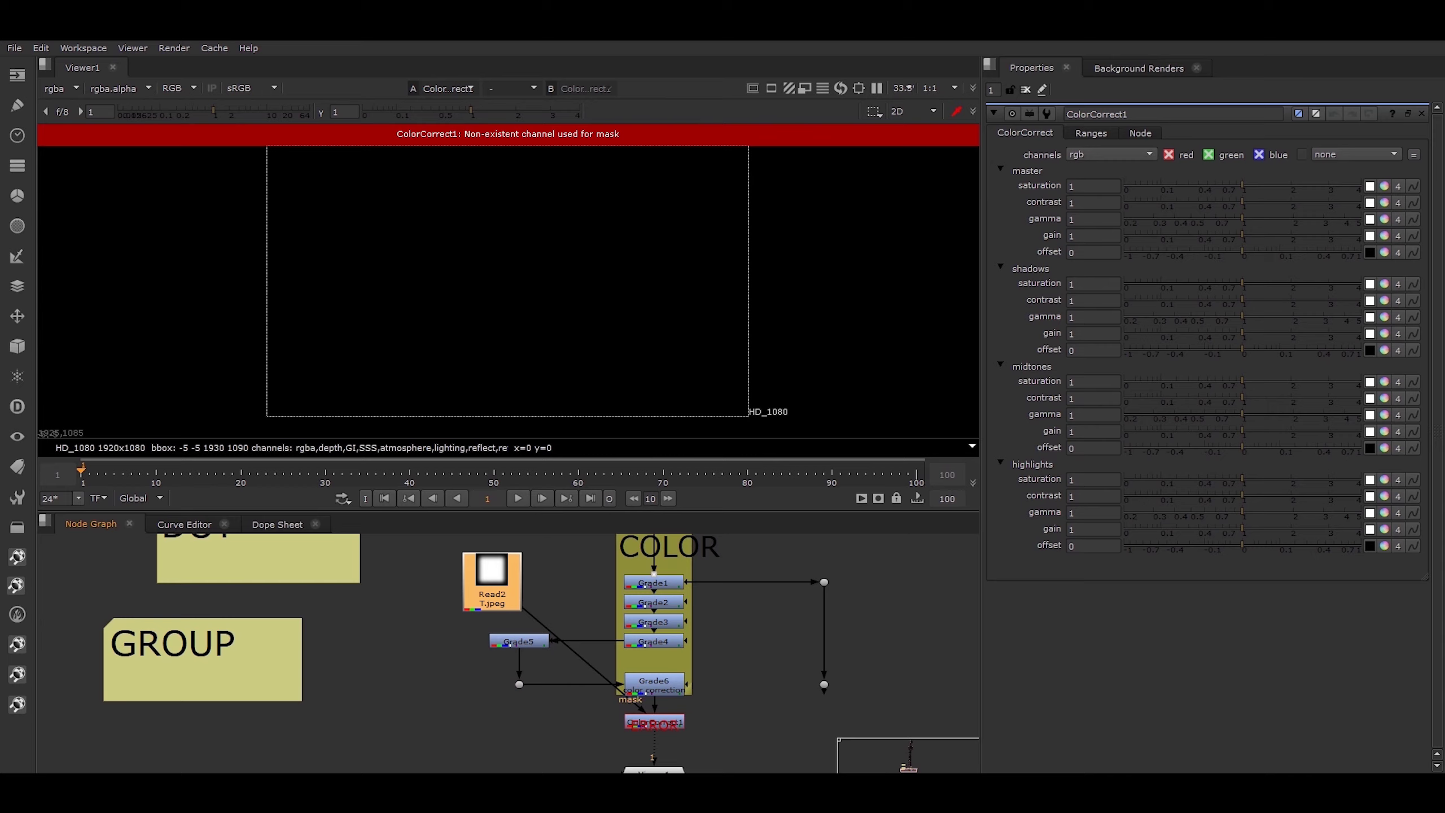
# Step: Place Read2 above Grade5 and route its mask line around Grade5 with two Dots, level with Read2 and the ColorCorrect node
pyautogui.moveTo(492, 654); pyautogui.dragTo(524, 648, button='middle')
pyautogui.moveTo(524, 574); pyautogui.dragTo(559, 562)
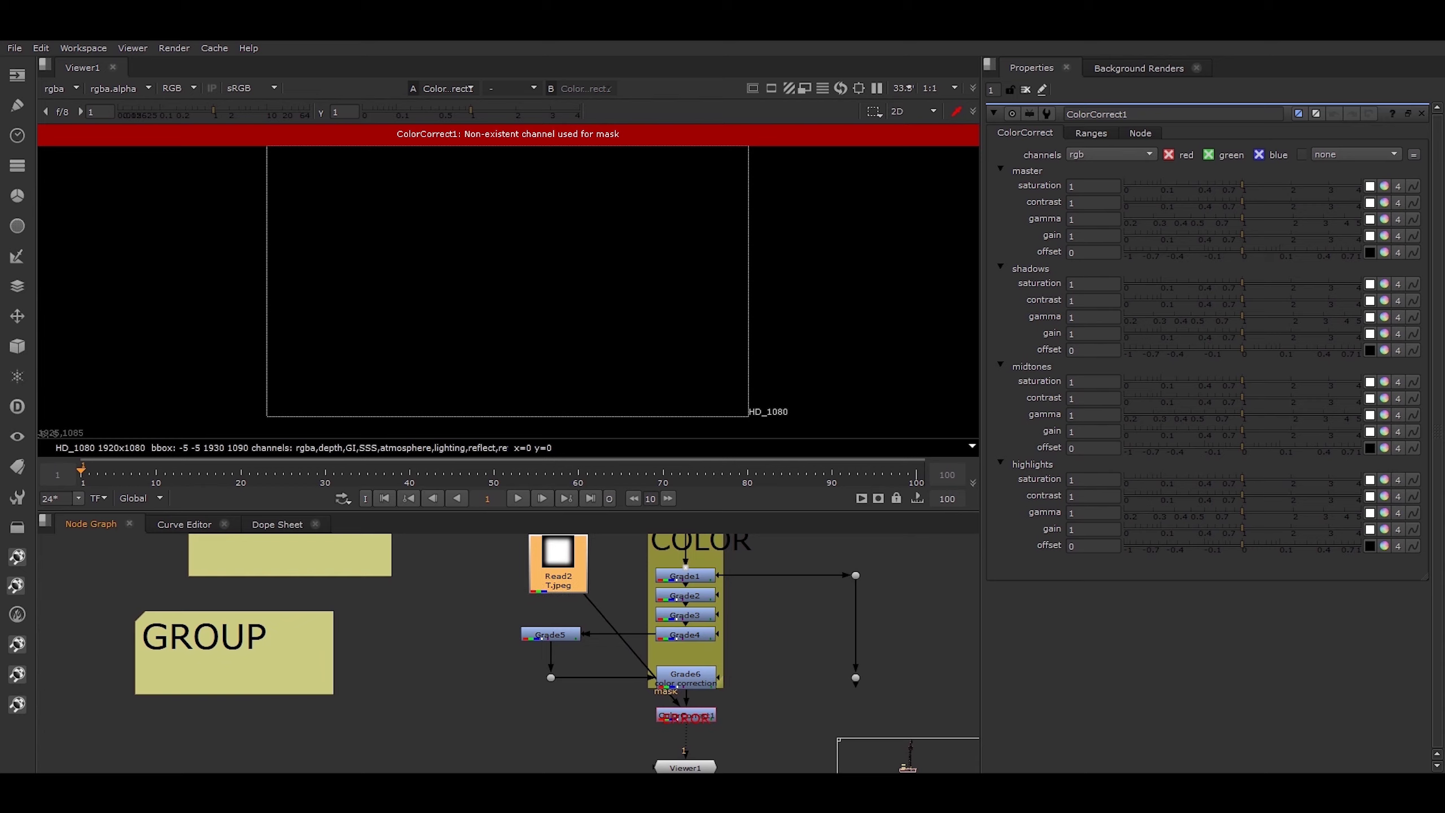
pyautogui.moveTo(558, 563); pyautogui.dragTo(585, 595, button='middle')
pyautogui.moveTo(584, 595); pyautogui.dragTo(573, 595)
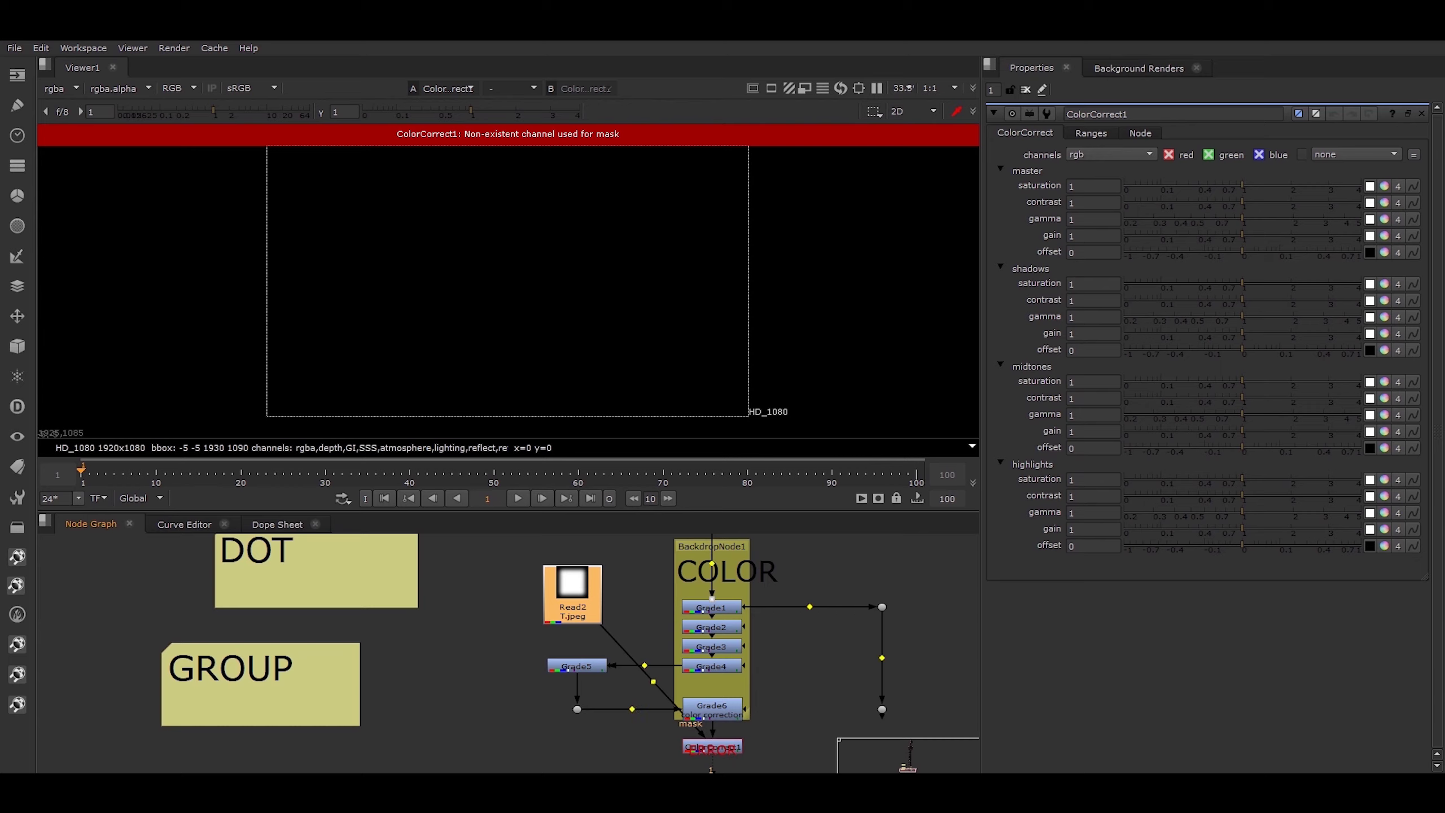
pyautogui.keyDown('ctrl'); pyautogui.moveTo(653, 682); pyautogui.dragTo(530, 746); pyautogui.keyUp('ctrl')
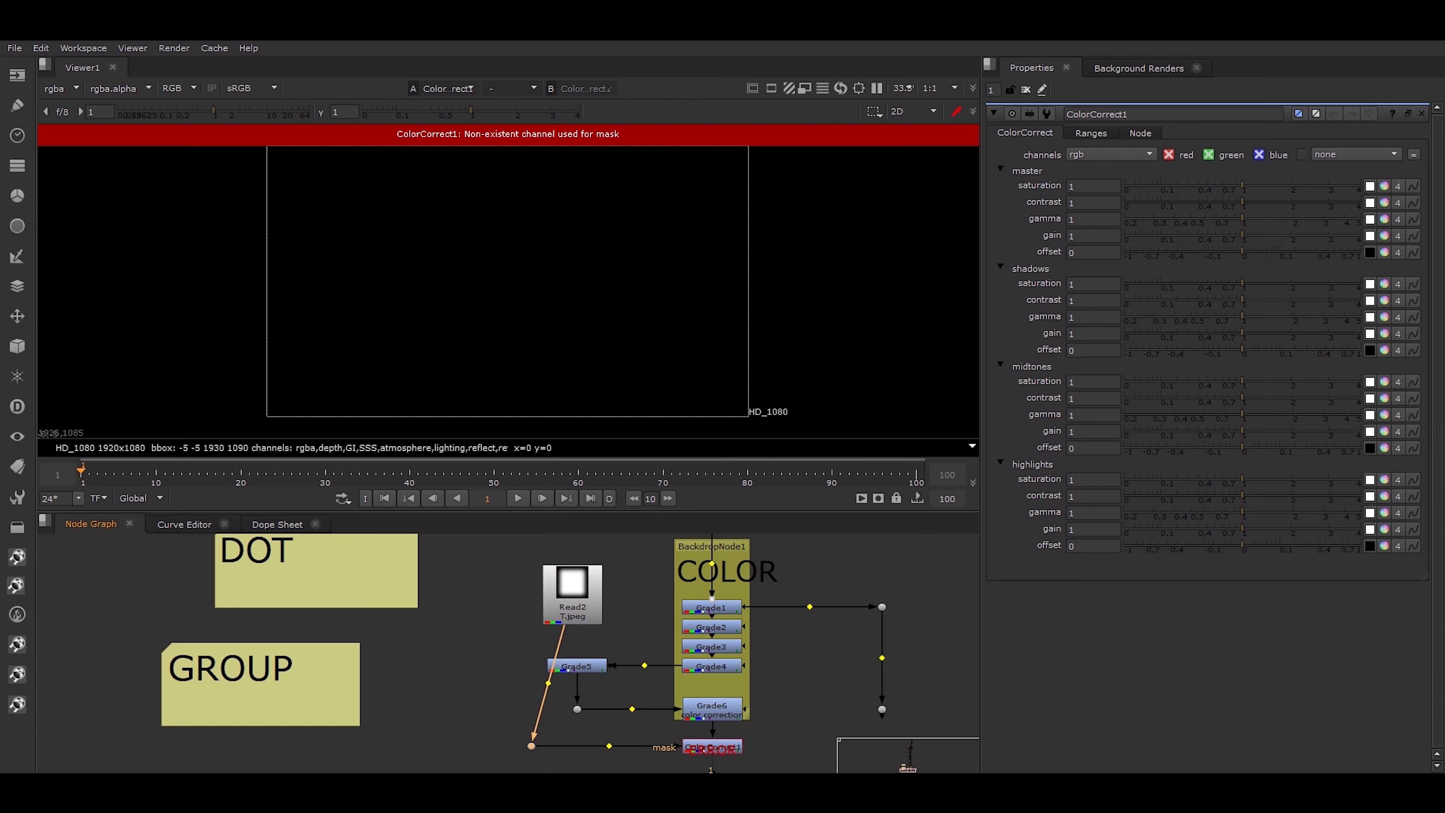
pyautogui.keyDown('ctrl'); pyautogui.moveTo(548, 683); pyautogui.dragTo(609, 586); pyautogui.keyUp('ctrl')
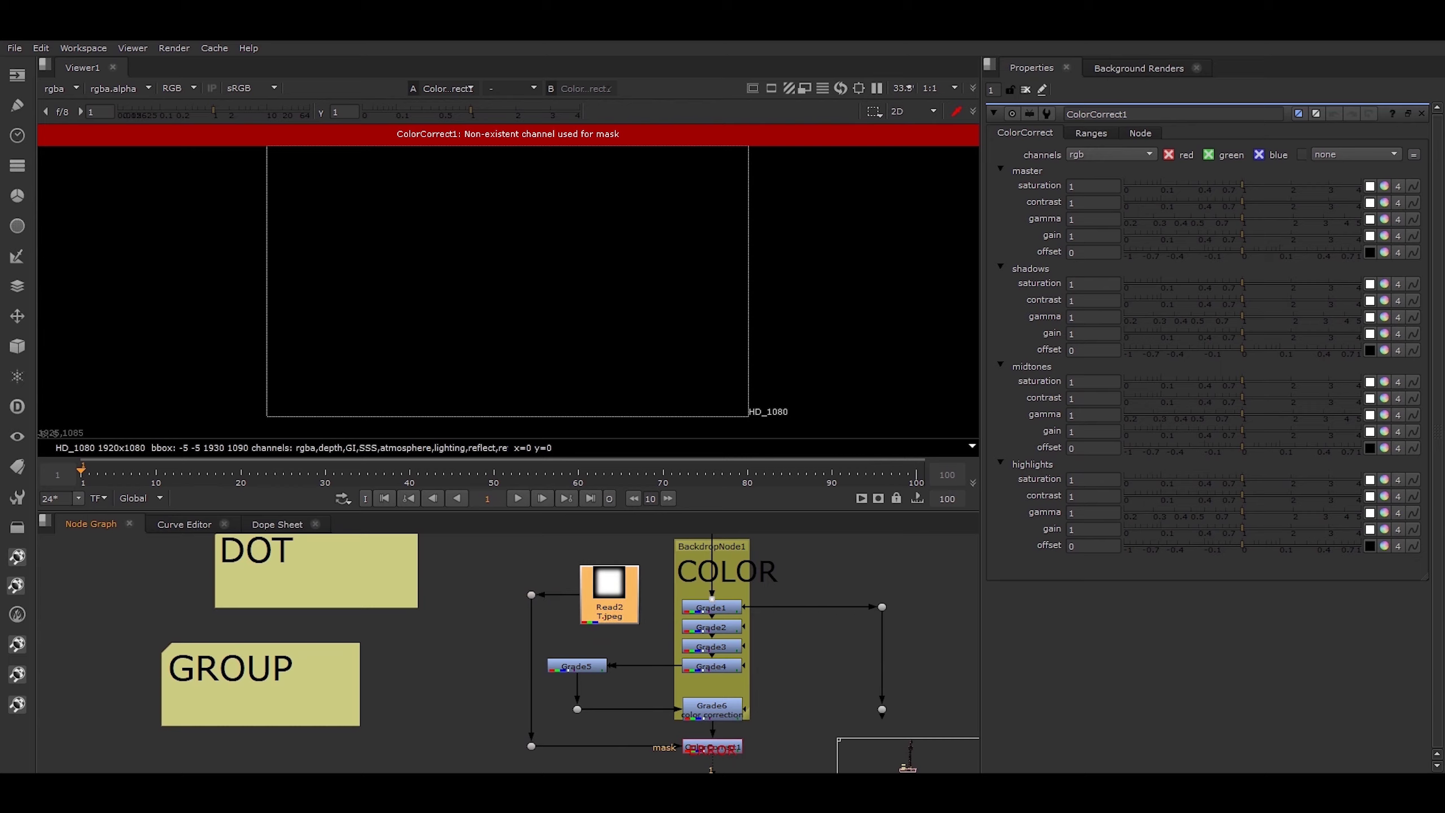
# Step: Delete the Read2 node and the ColorCorrect node below Grade6
pyautogui.press('f')
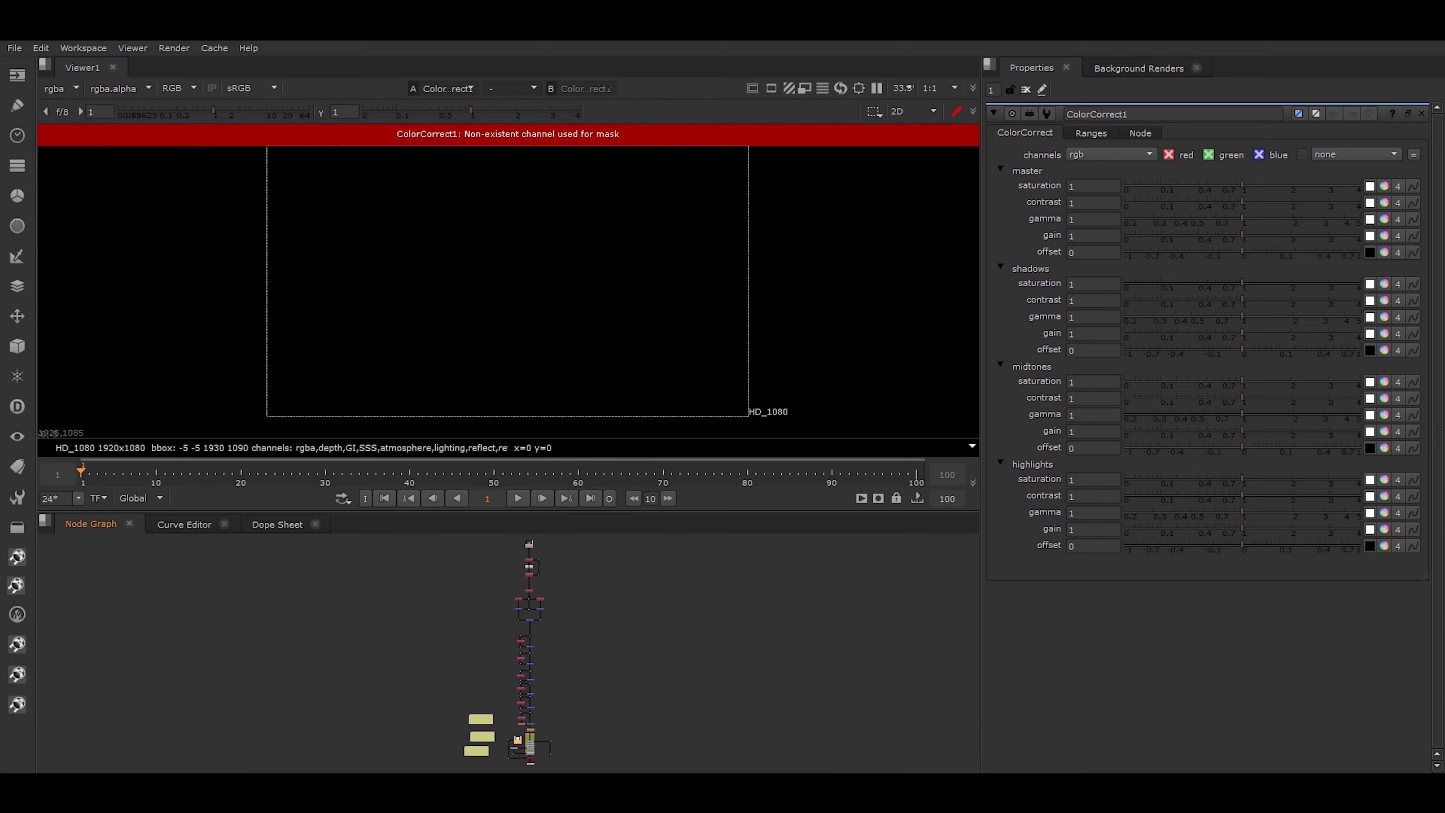
pyautogui.scroll(10, 515, 751)
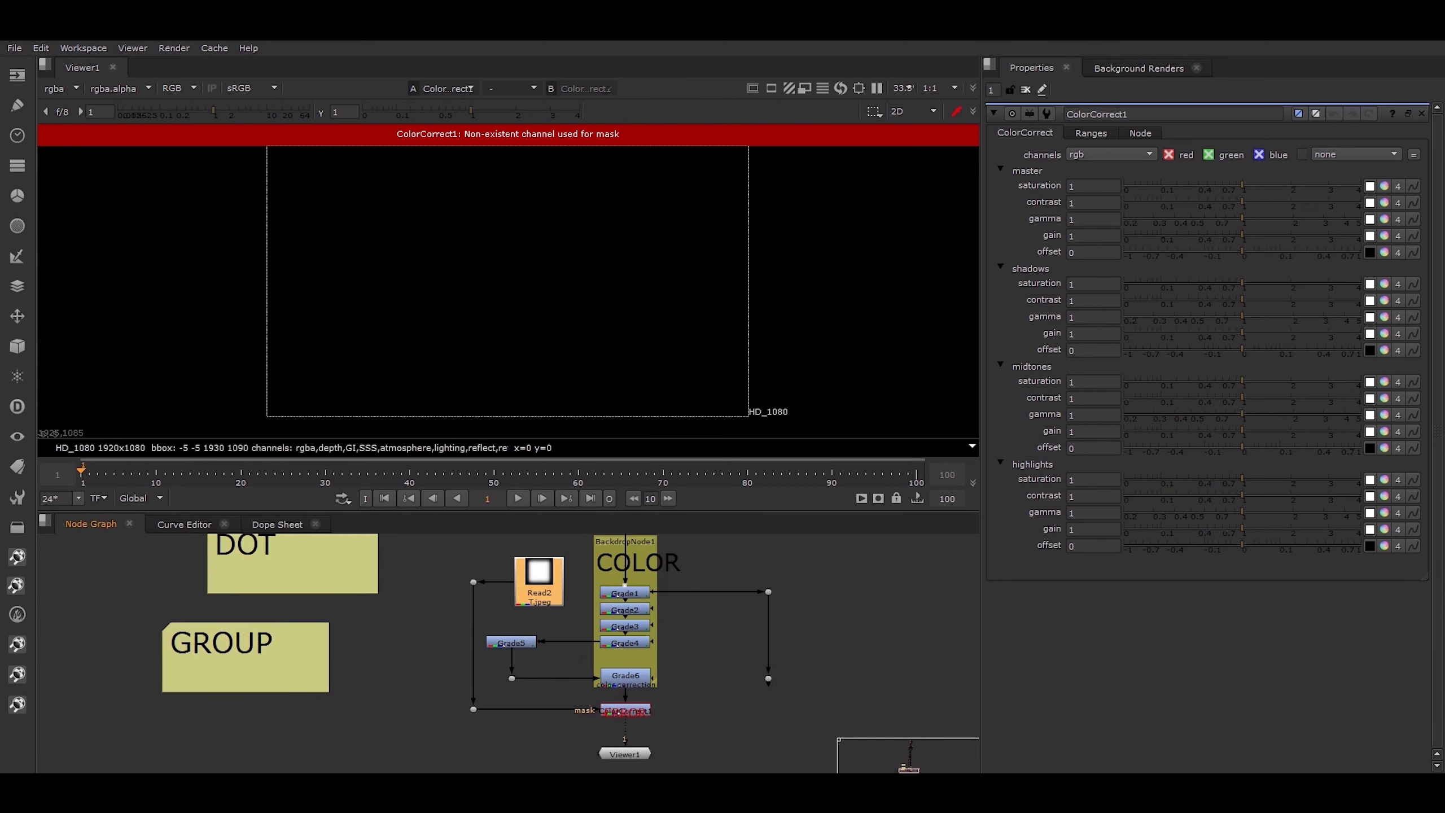
pyautogui.scroll(3, 669, 679)
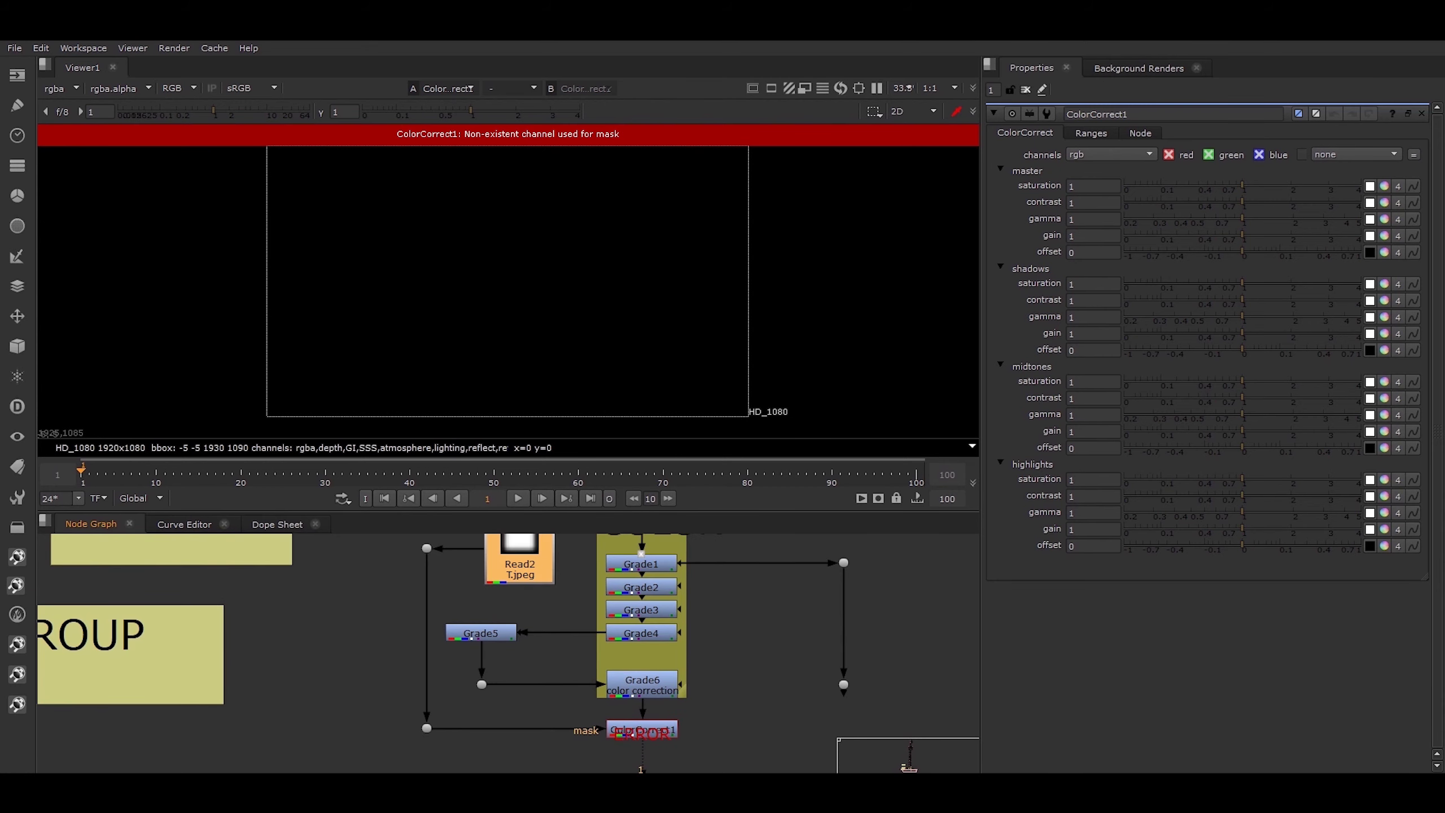
pyautogui.press('Delete')
pyautogui.click(642, 728)
pyautogui.press('Delete')
# Step: Delete Grade5 together with its Dot and the two leftover mask-line Dots beside it
pyautogui.scroll(-2, 473, 652)
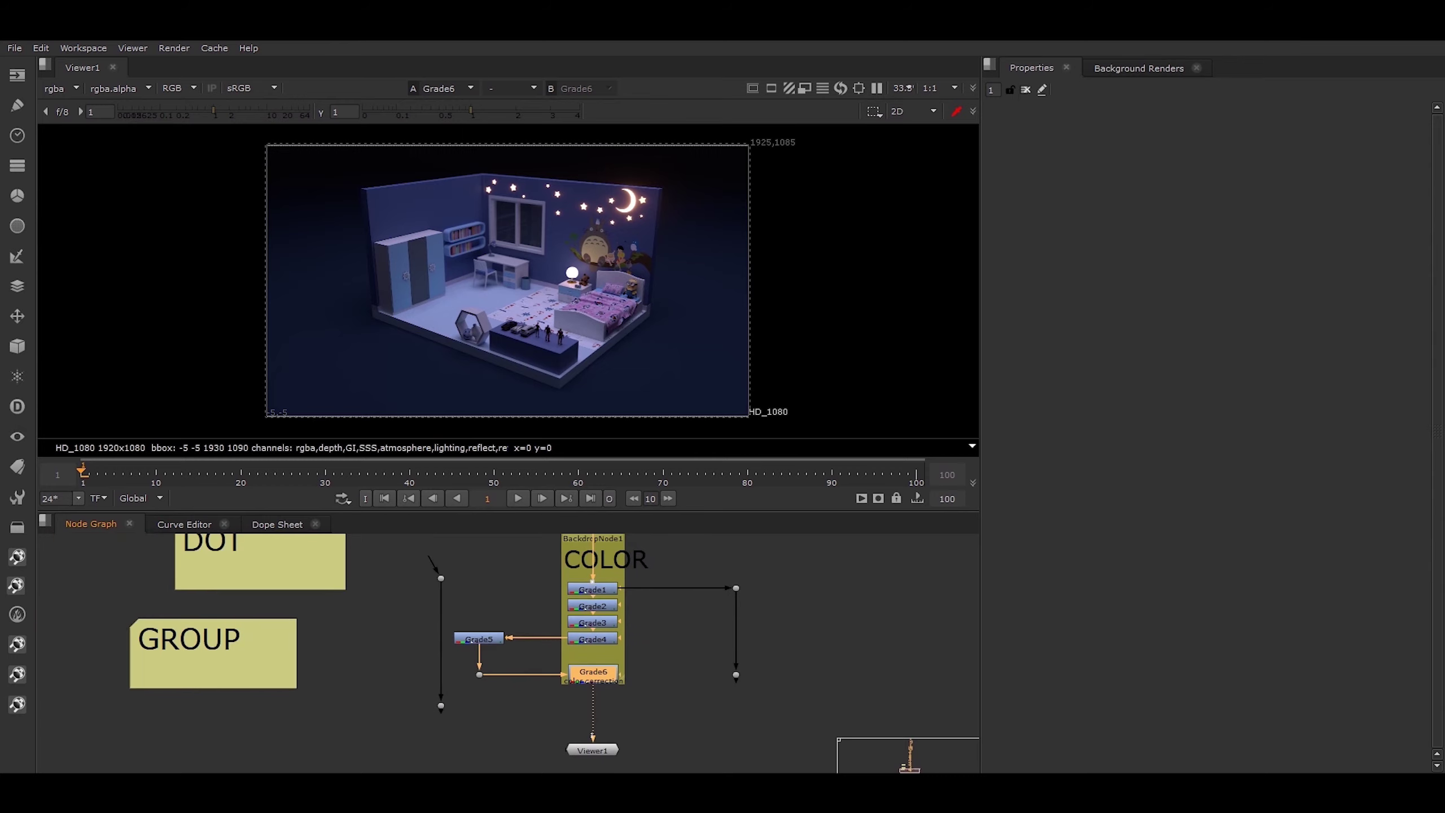
pyautogui.moveTo(406, 560); pyautogui.dragTo(515, 721)
pyautogui.press('Delete')
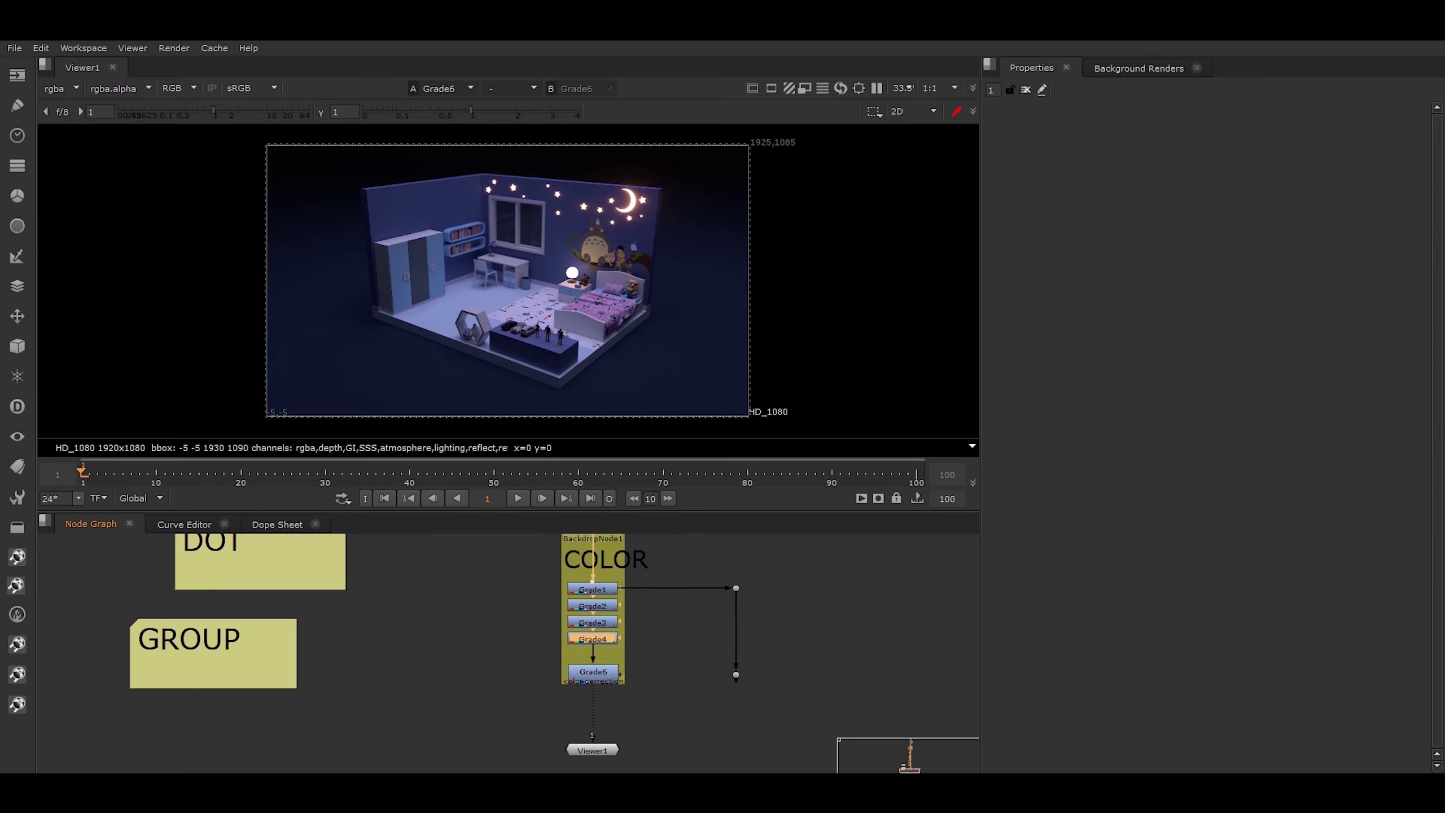
# Step: Delete the two Dots branching off Grade1 on the other side of the COLOR backdrop
pyautogui.scroll(2, 613, 595)
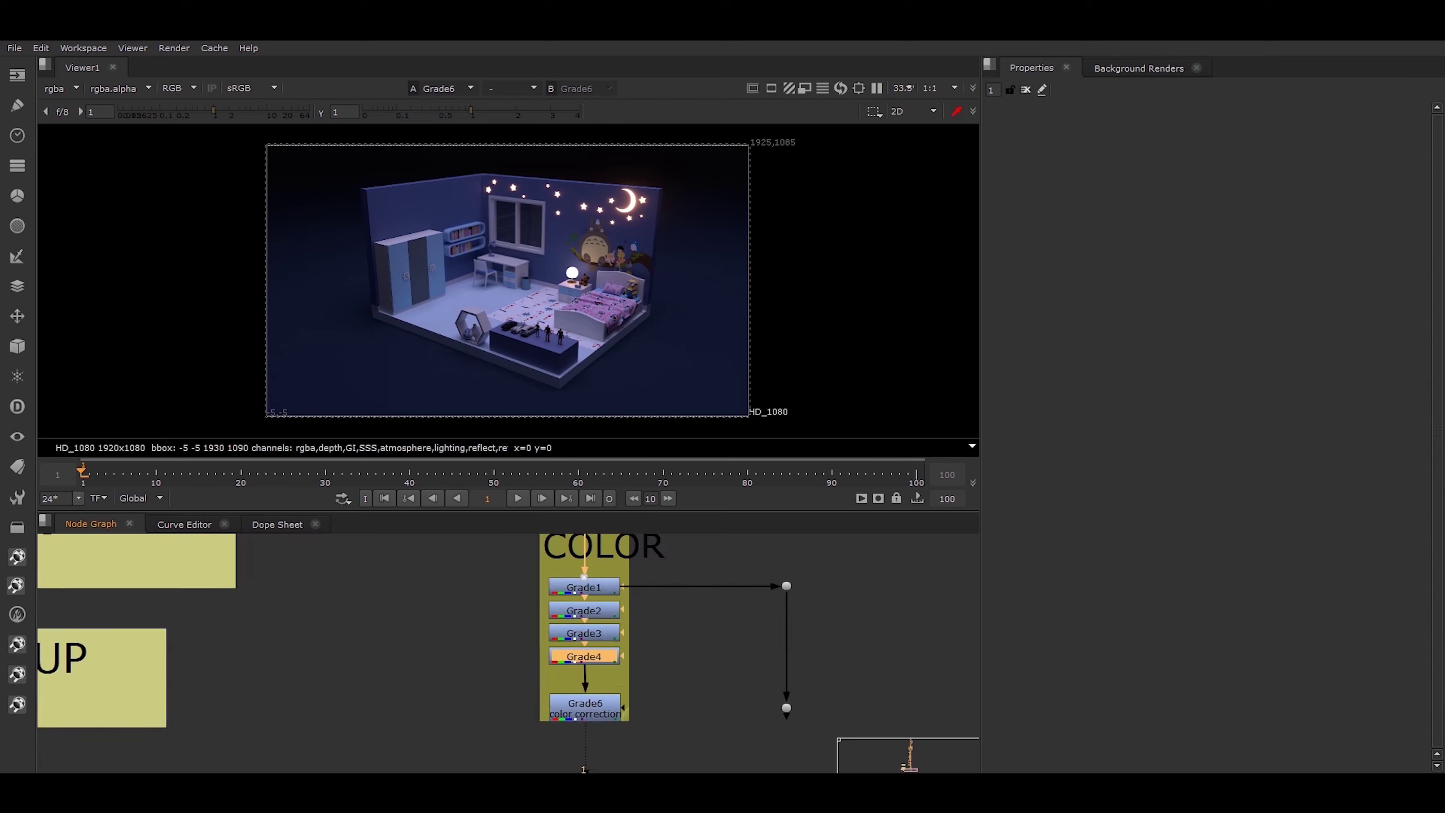
pyautogui.moveTo(742, 563); pyautogui.dragTo(824, 712)
pyautogui.press('Delete')
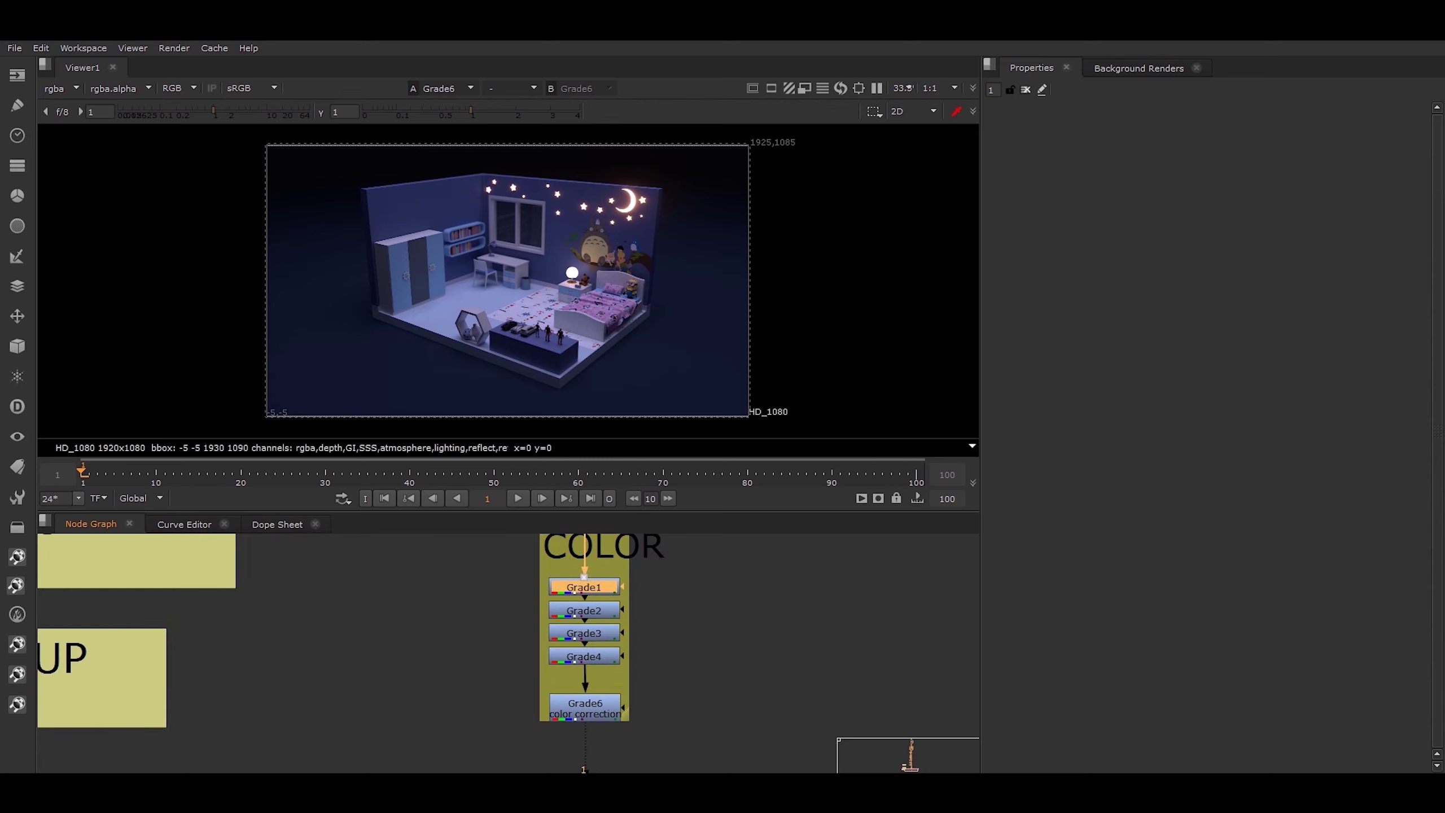
# Step: Examine the cleaned-up node tree around the COLOR backdrop and the BACKDROP, DOT and GROUP notes
pyautogui.scroll(-2, 294, 654)
pyautogui.moveTo(293, 654); pyautogui.dragTo(483, 675, button='middle')
pyautogui.scroll(-1, 414, 660)
pyautogui.scroll(-1, 483, 675)
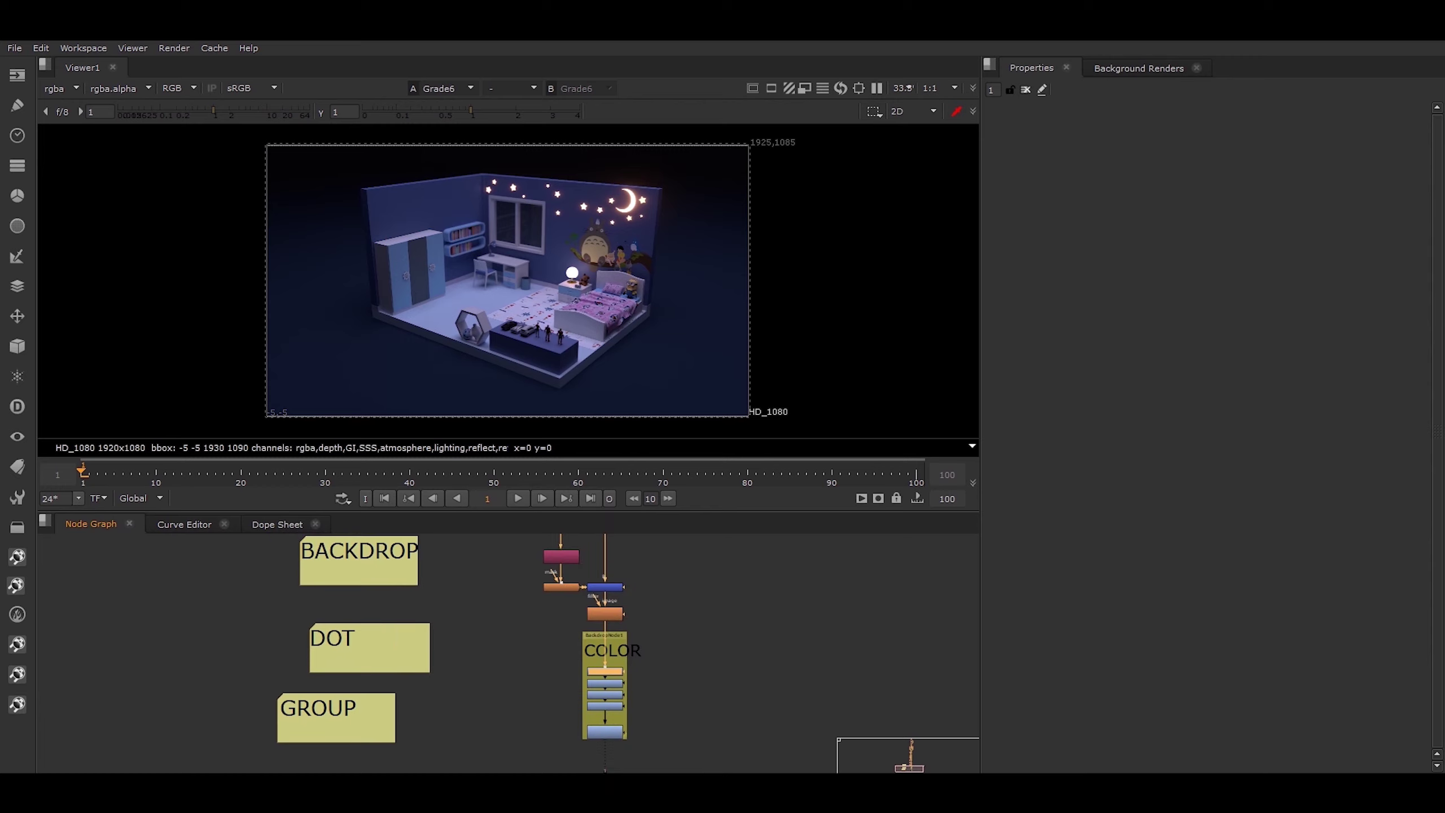
pyautogui.scroll(-3, 590, 671)
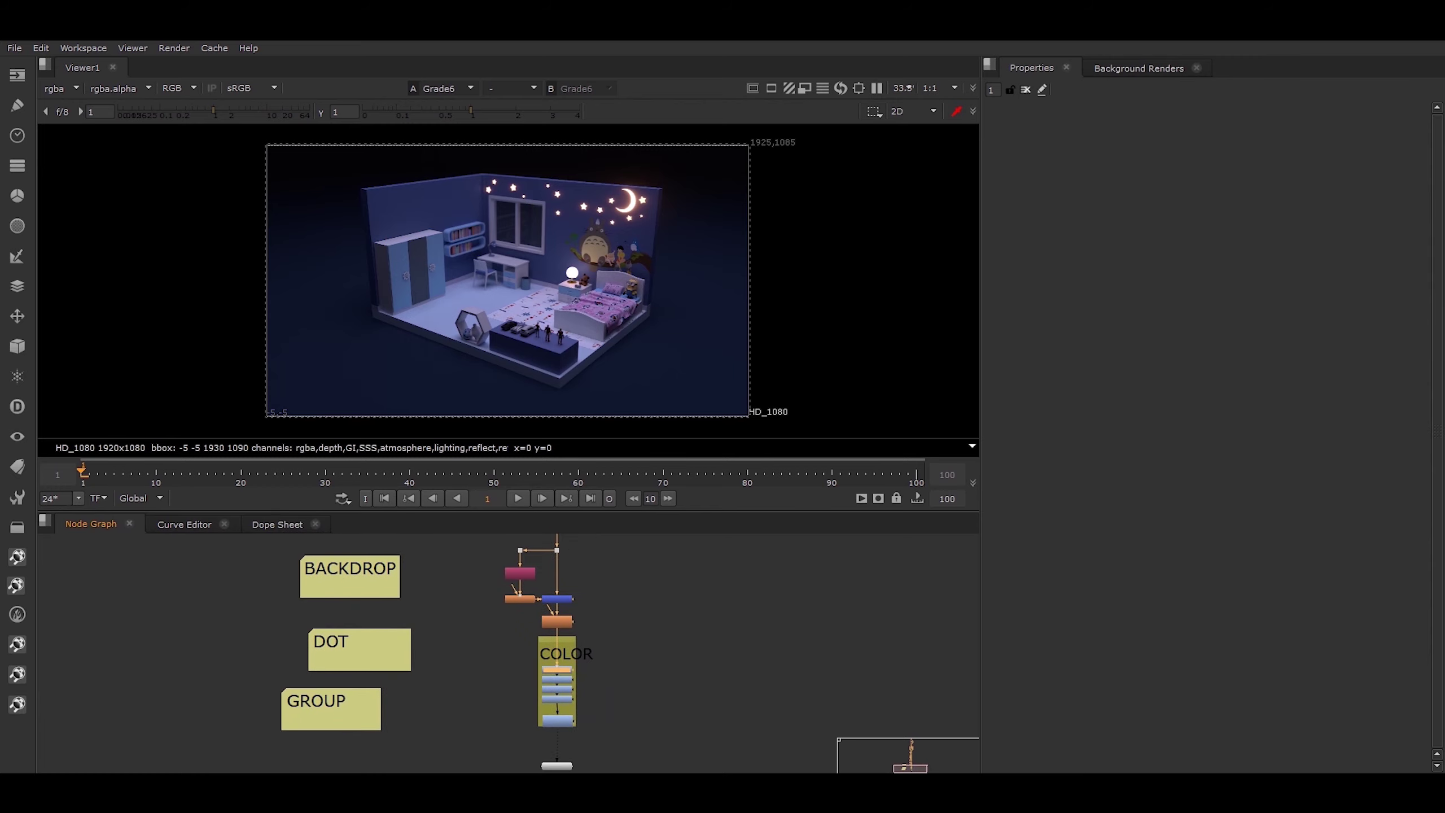
pyautogui.scroll(3, 577, 718)
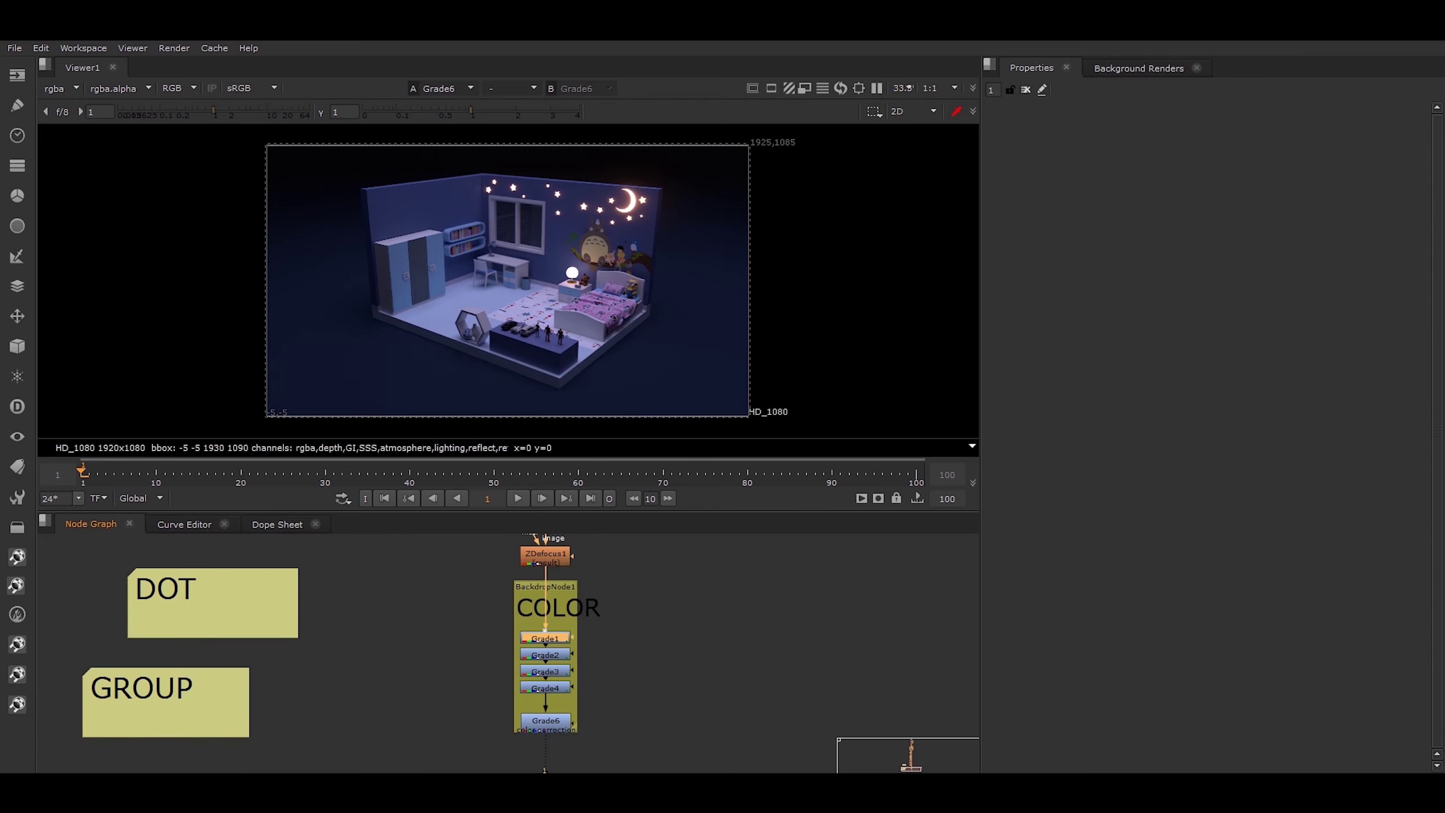
pyautogui.moveTo(440, 626); pyautogui.dragTo(560, 696, button='middle')
pyautogui.scroll(-4, 606, 694)
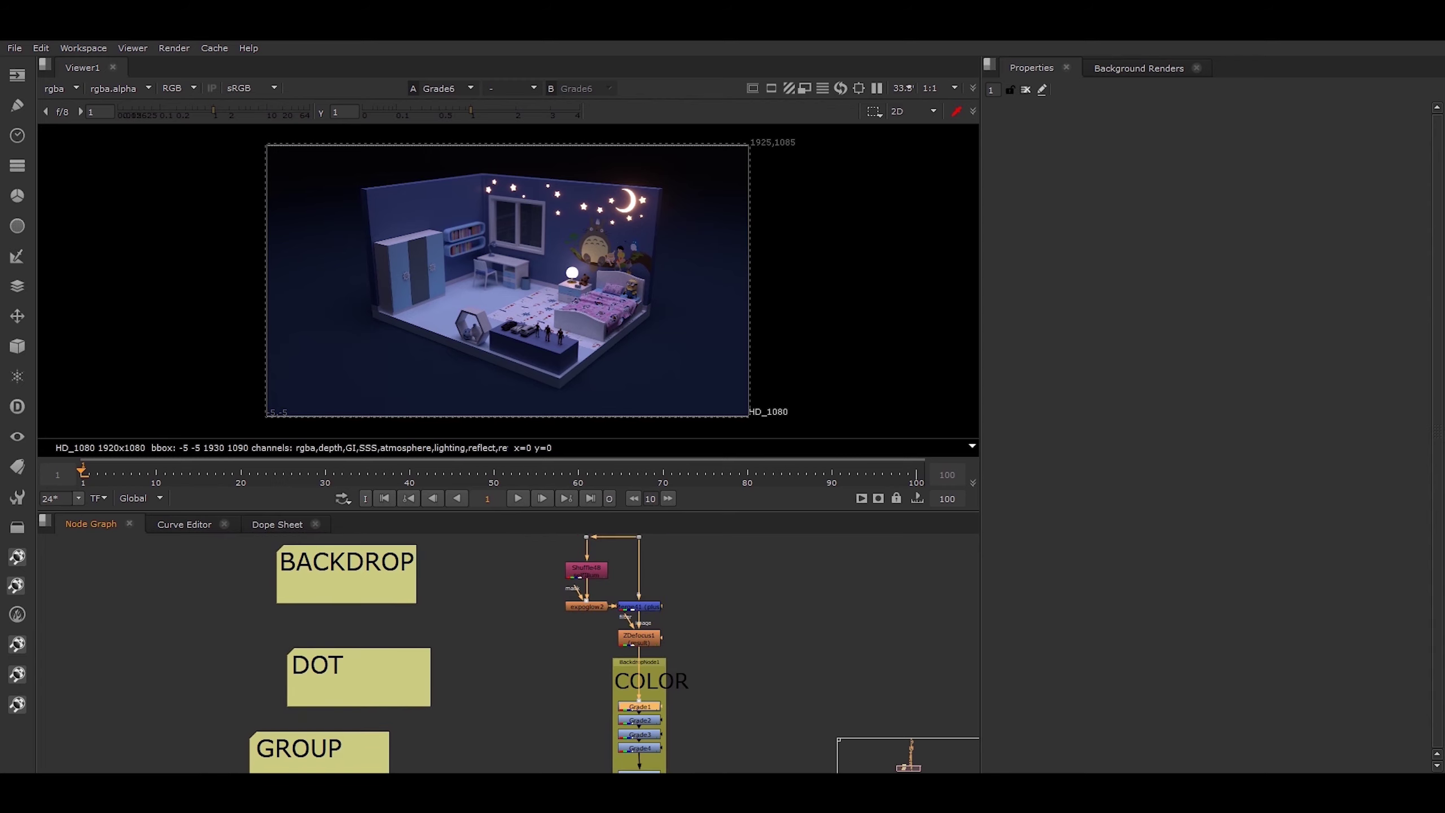
pyautogui.scroll(5, 638, 763)
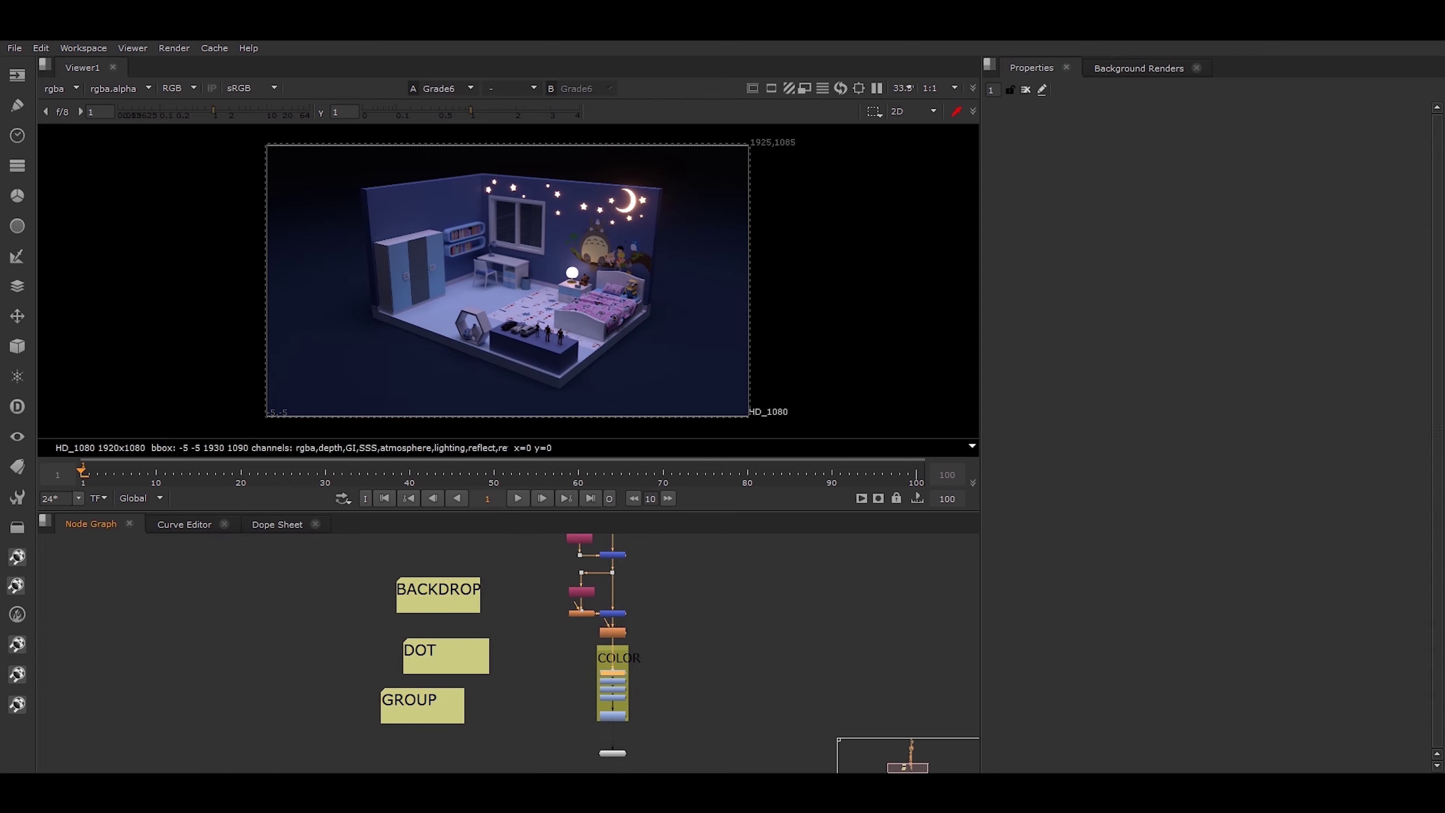
# Step: Collapse all the Grade nodes in the COLOR backdrop into a single group, with Grade1 as the group's output
pyautogui.scroll(1, 728, 698)
pyautogui.moveTo(728, 698); pyautogui.dragTo(771, 690, button='middle')
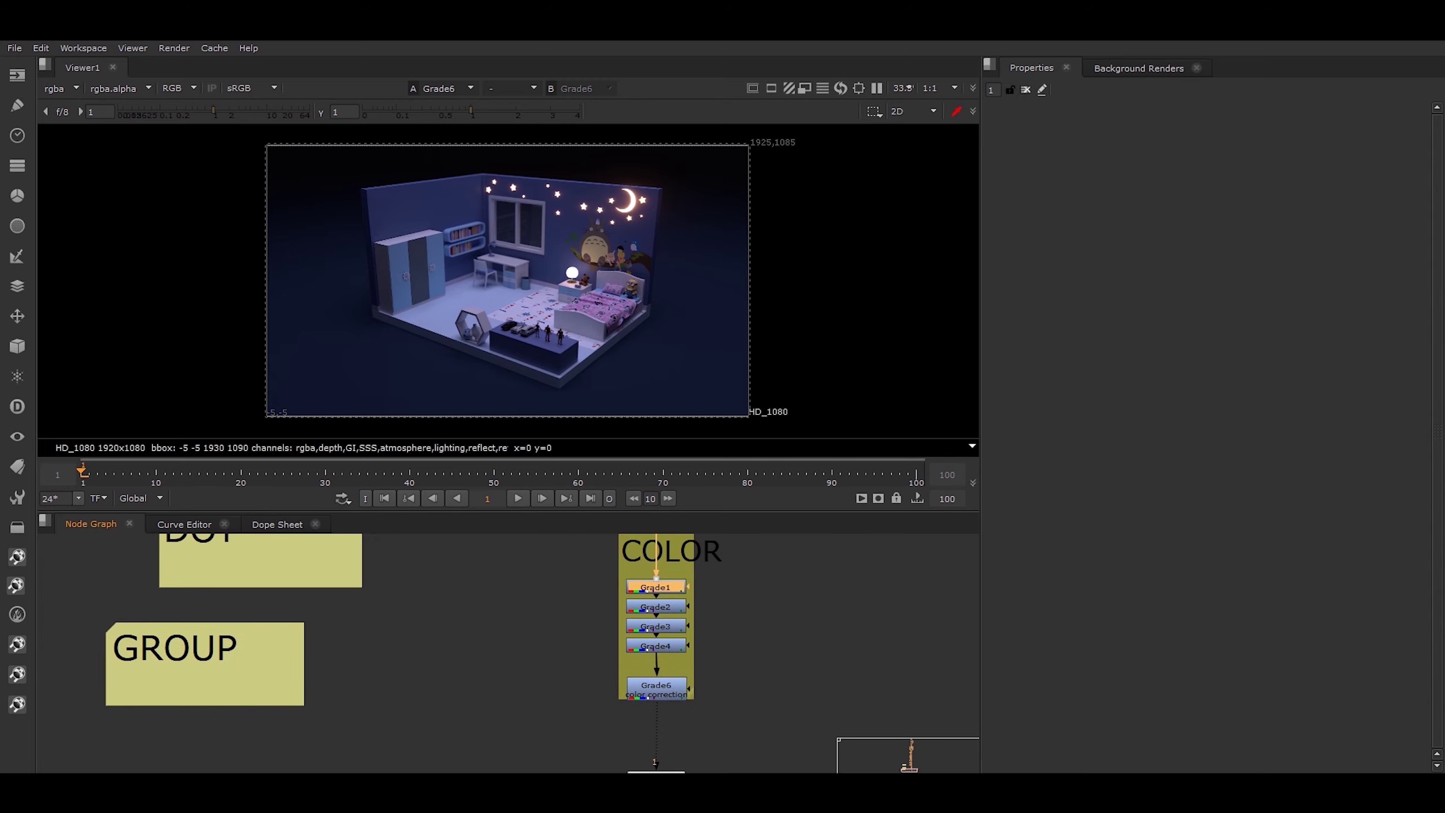
pyautogui.moveTo(743, 721); pyautogui.dragTo(569, 564)
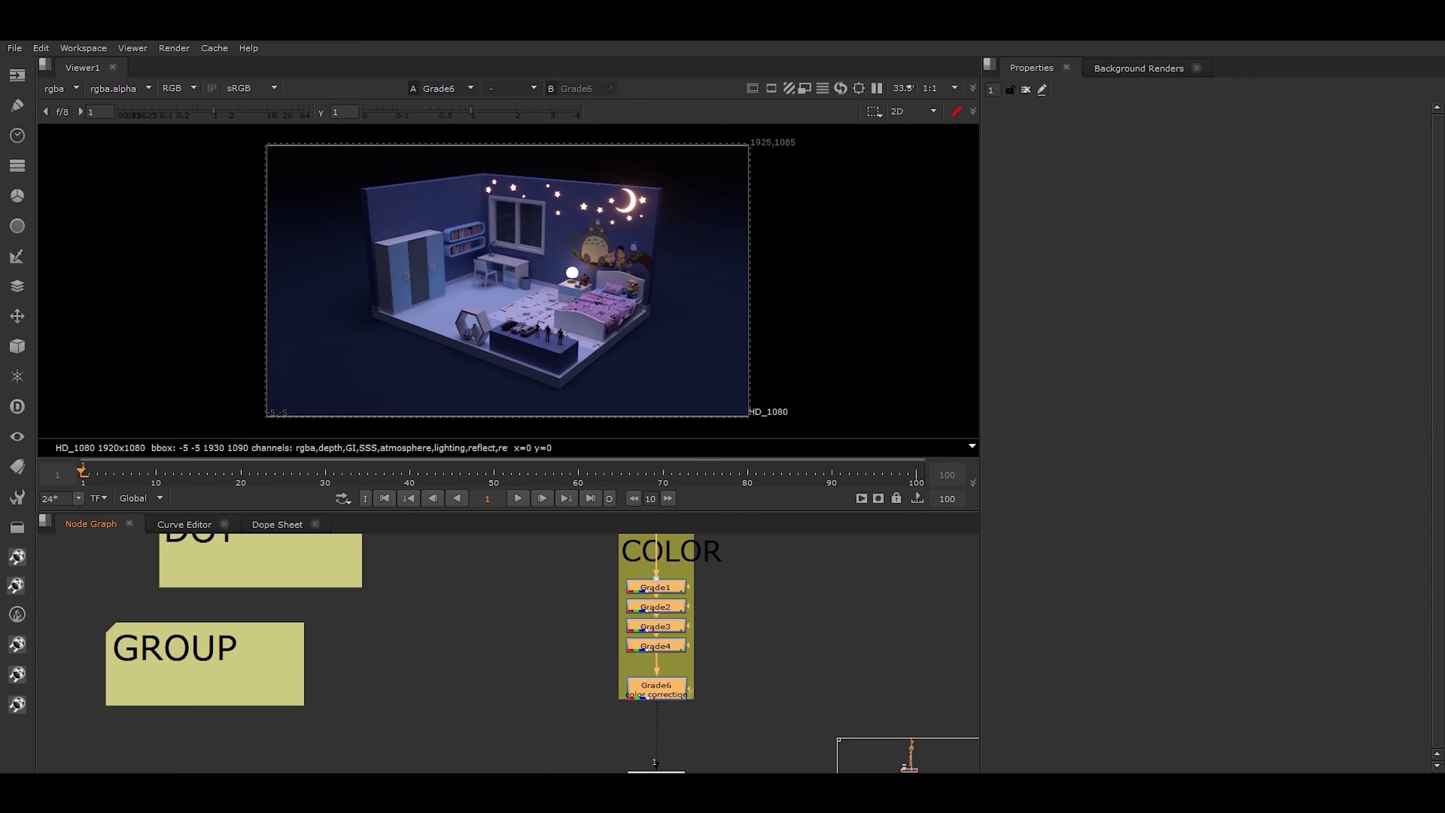
pyautogui.hotkey('ctrl', 'g')
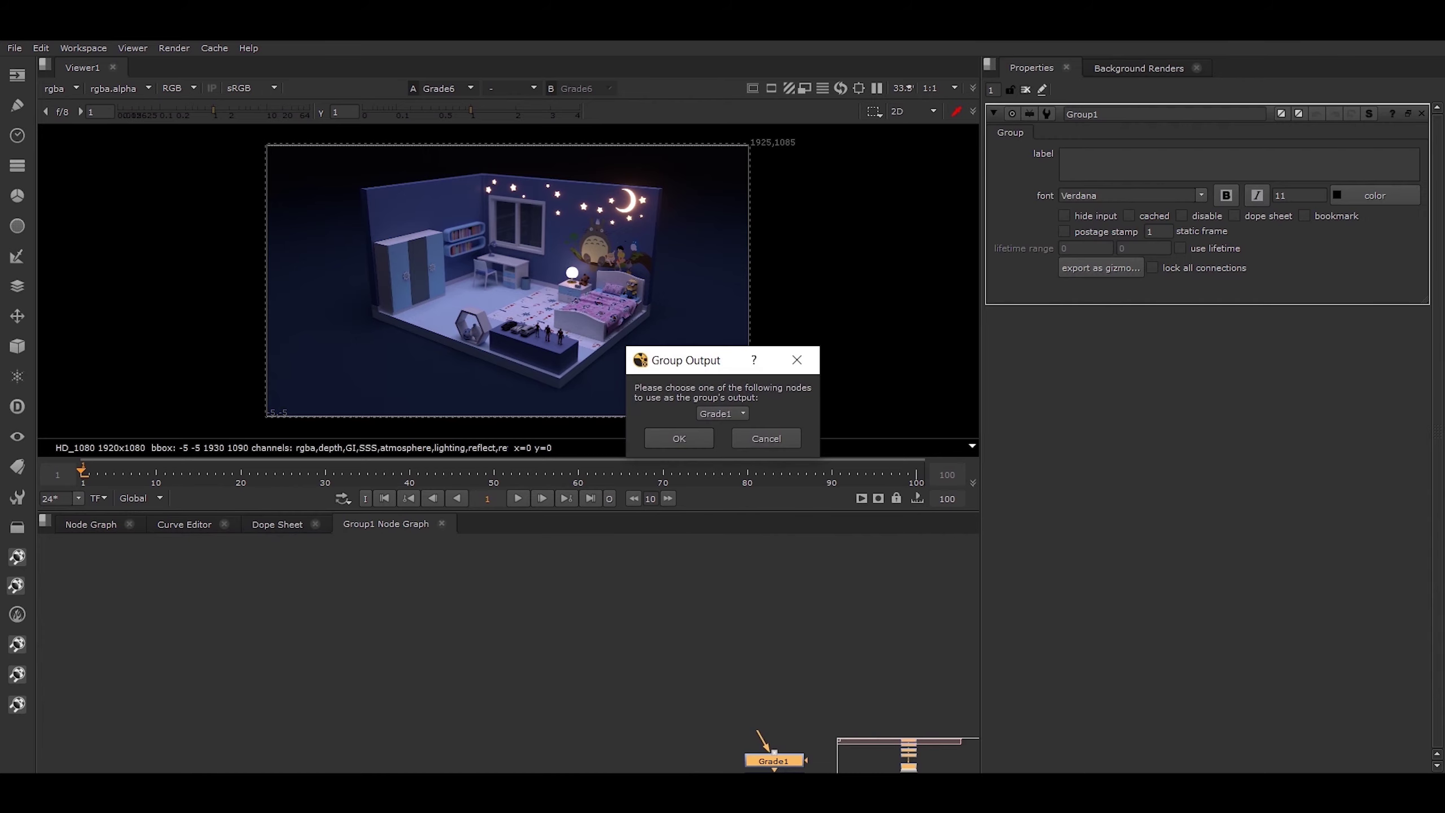
pyautogui.press('Return')
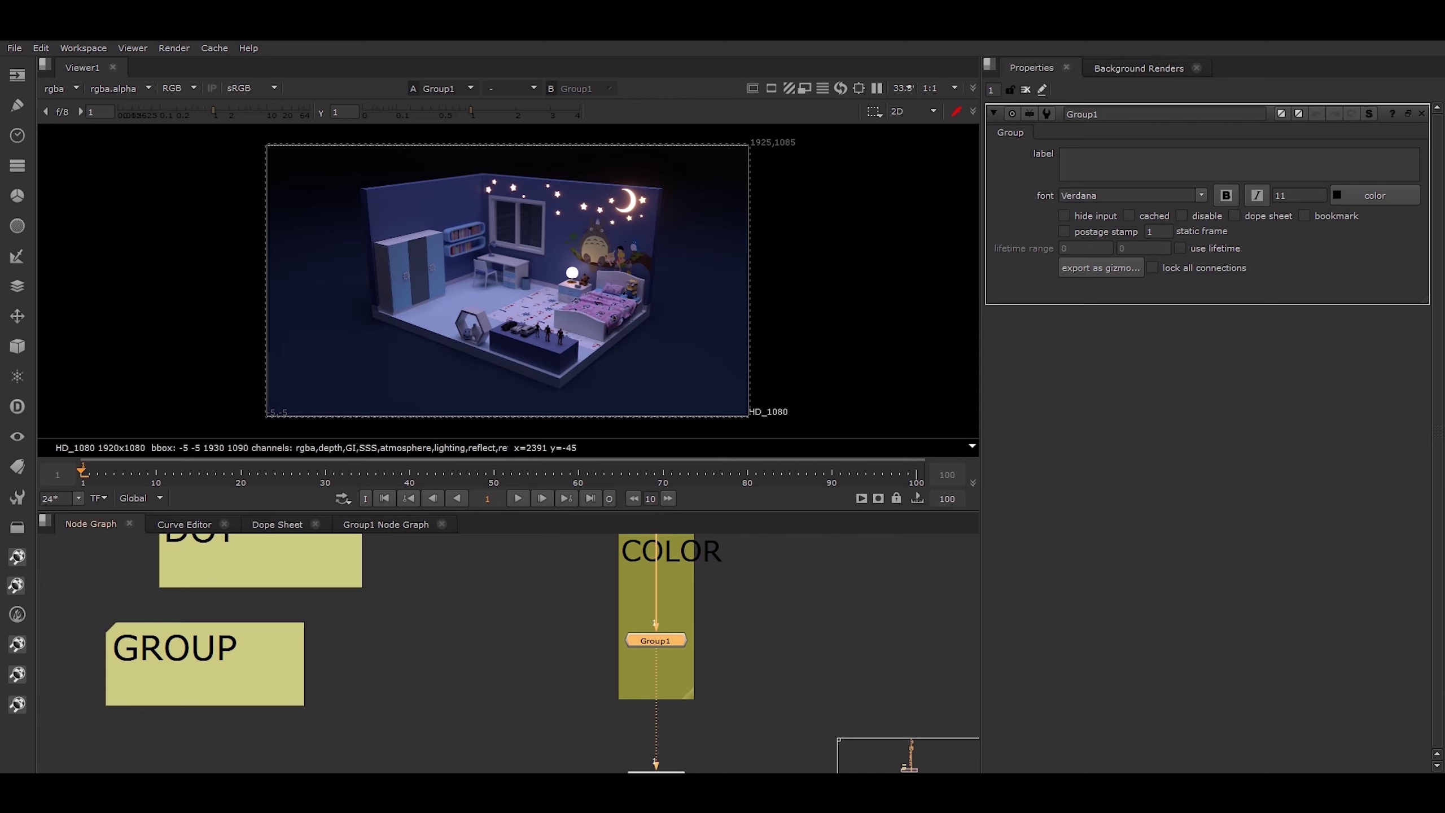
pyautogui.moveTo(495, 653); pyautogui.dragTo(520, 653, button='middle')
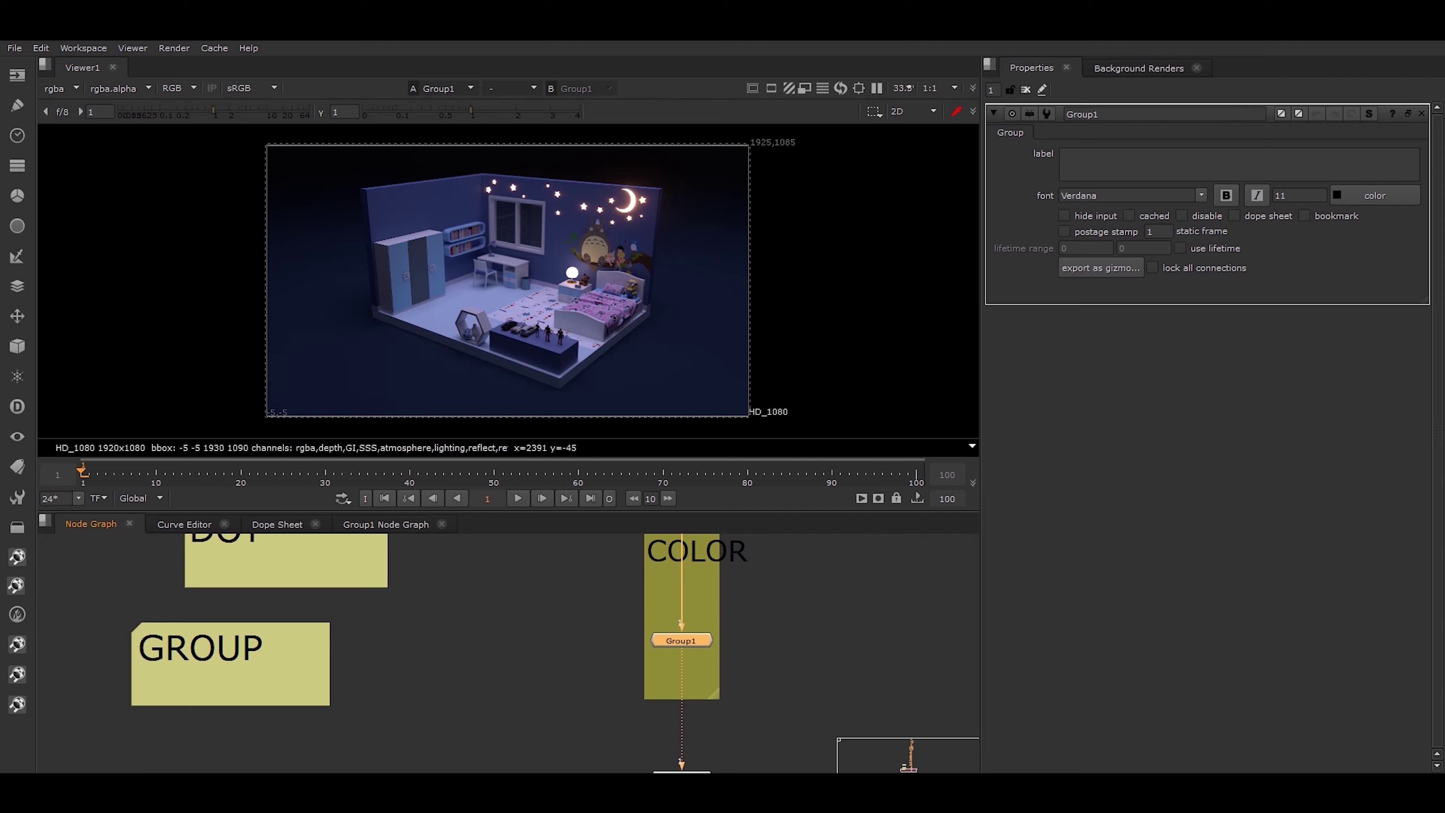
# Step: Enter Group1's internal node graph, inspect the settings of Grade1, Grade2 and Grade3, and return to the main graph
pyautogui.scroll(4, 728, 646)
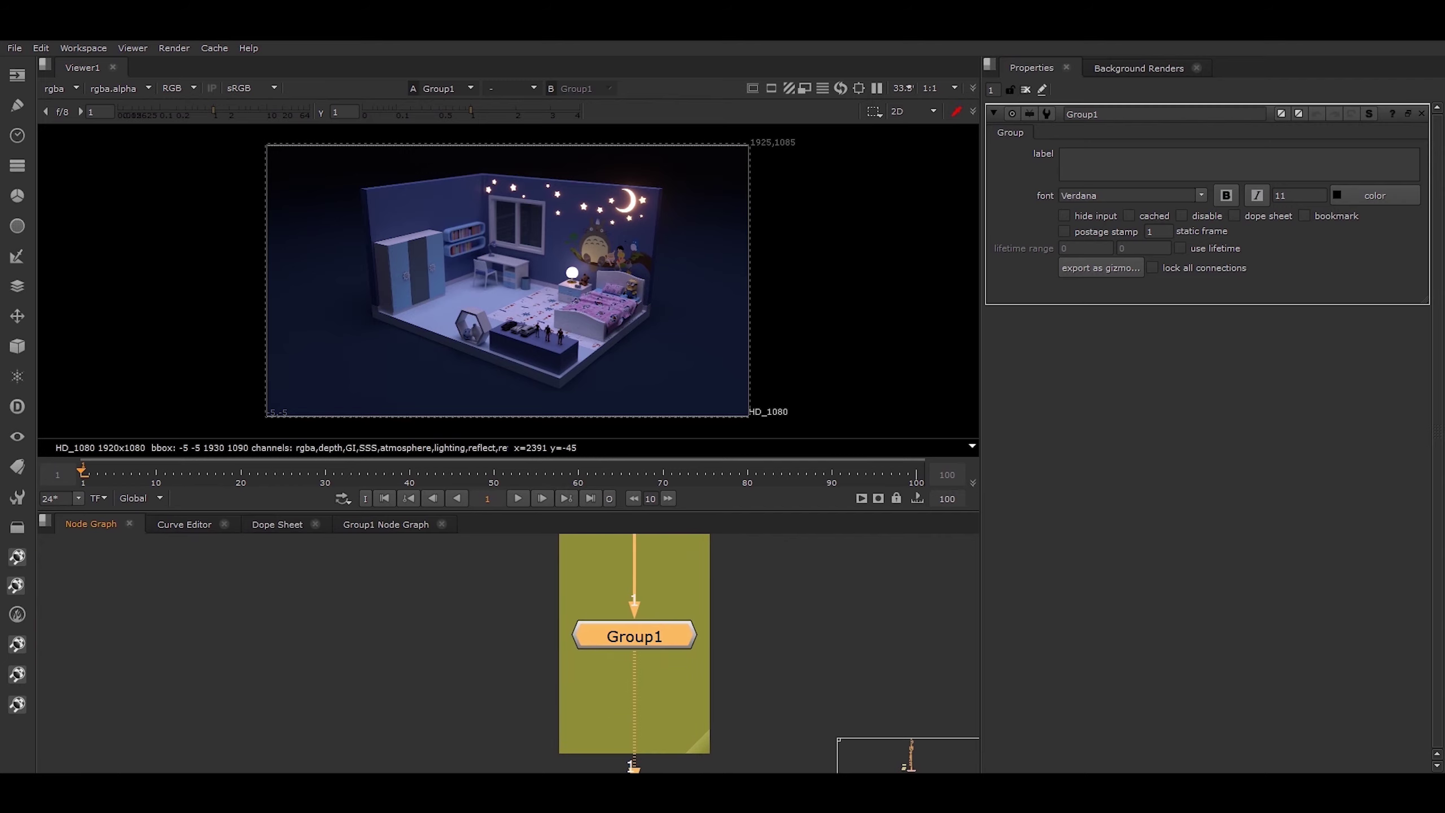
pyautogui.scroll(-1, 689, 639)
pyautogui.moveTo(732, 617); pyautogui.dragTo(773, 663, button='middle')
pyautogui.scroll(2, 741, 647)
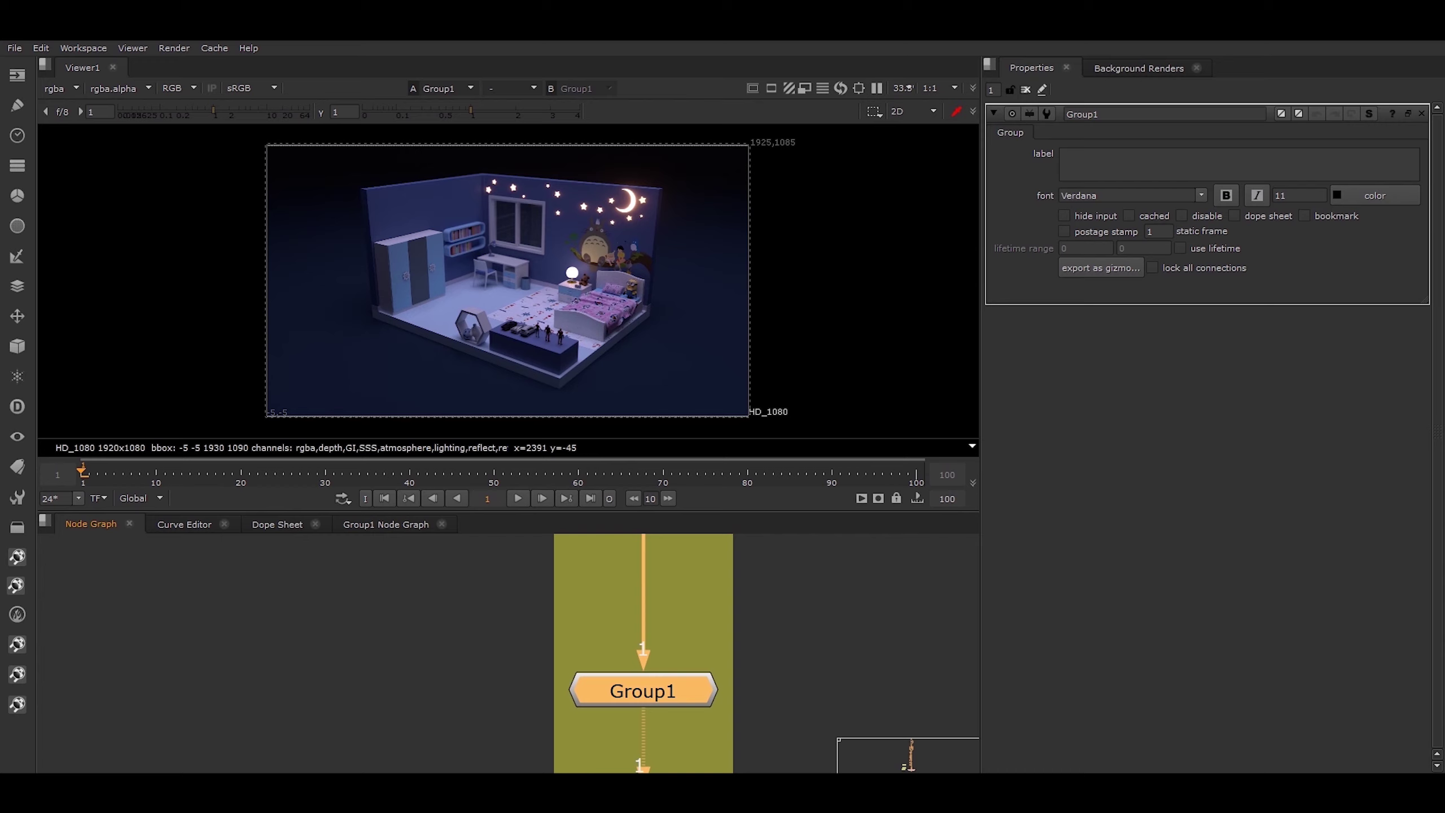
pyautogui.hotkey('ctrl', 'Return')
pyautogui.scroll(6, 518, 637)
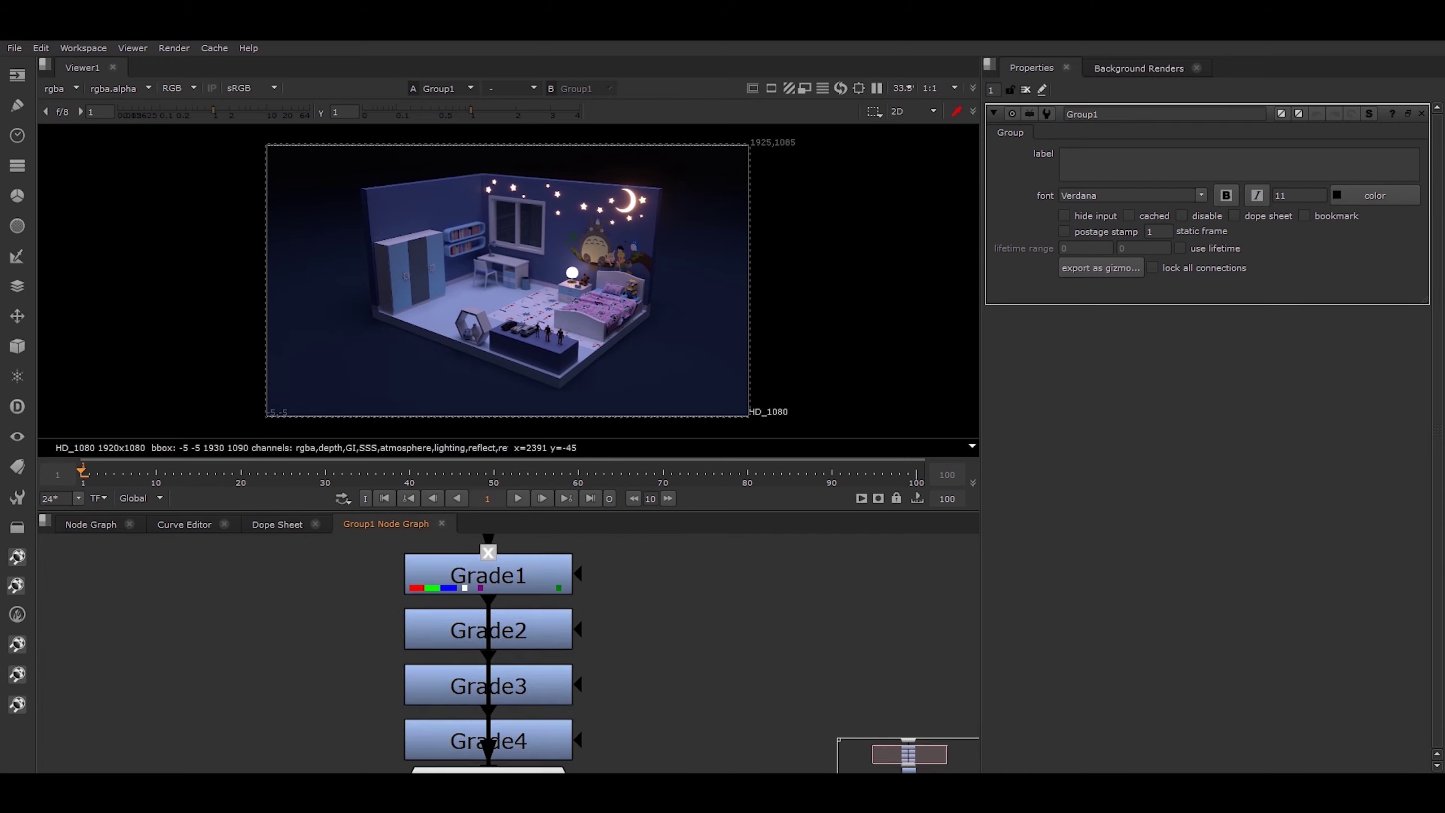
pyautogui.moveTo(517, 637); pyautogui.dragTo(575, 657, button='middle')
pyautogui.click(547, 594)
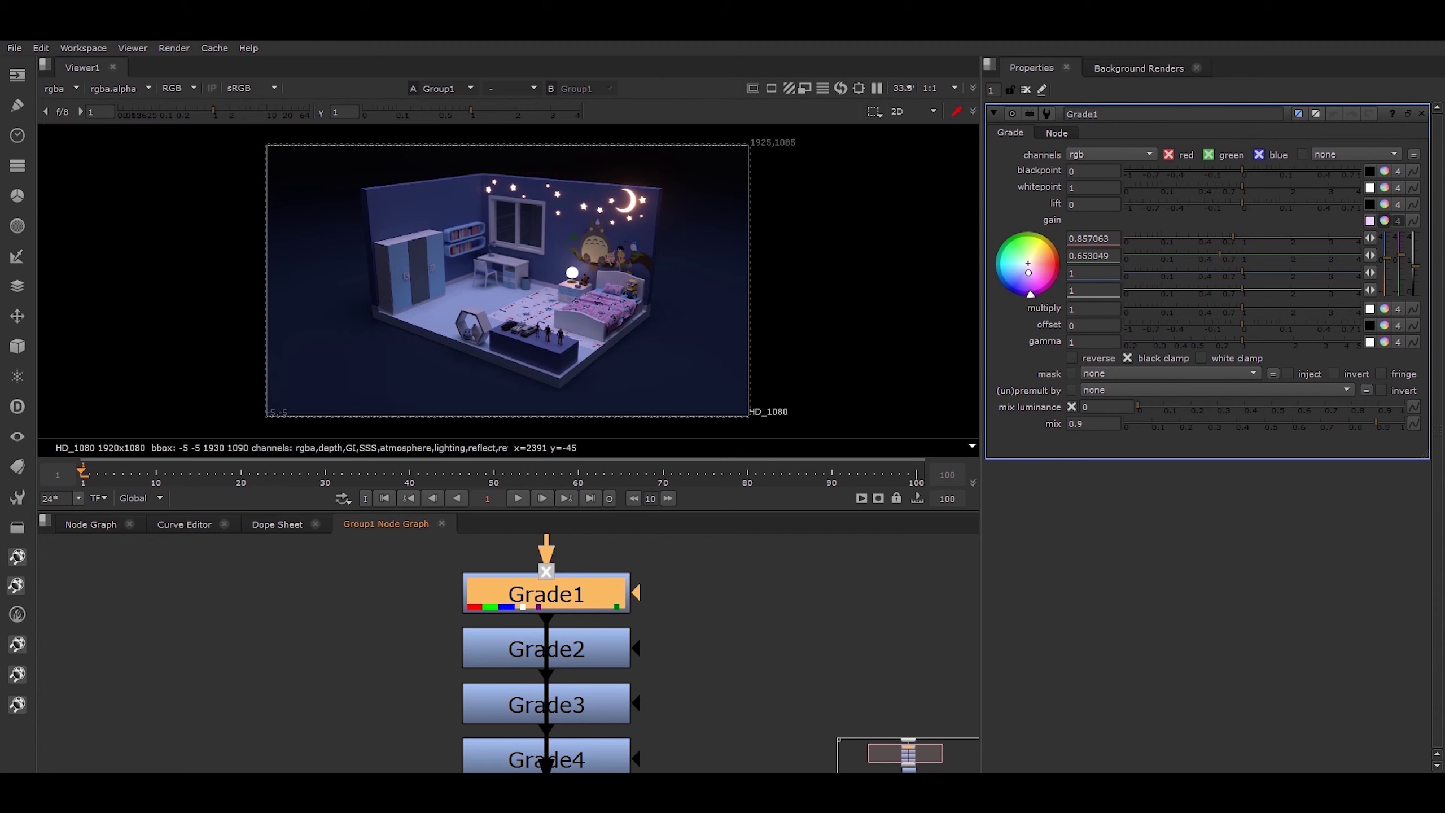
pyautogui.doubleClick(546, 649)
pyautogui.doubleClick(547, 704)
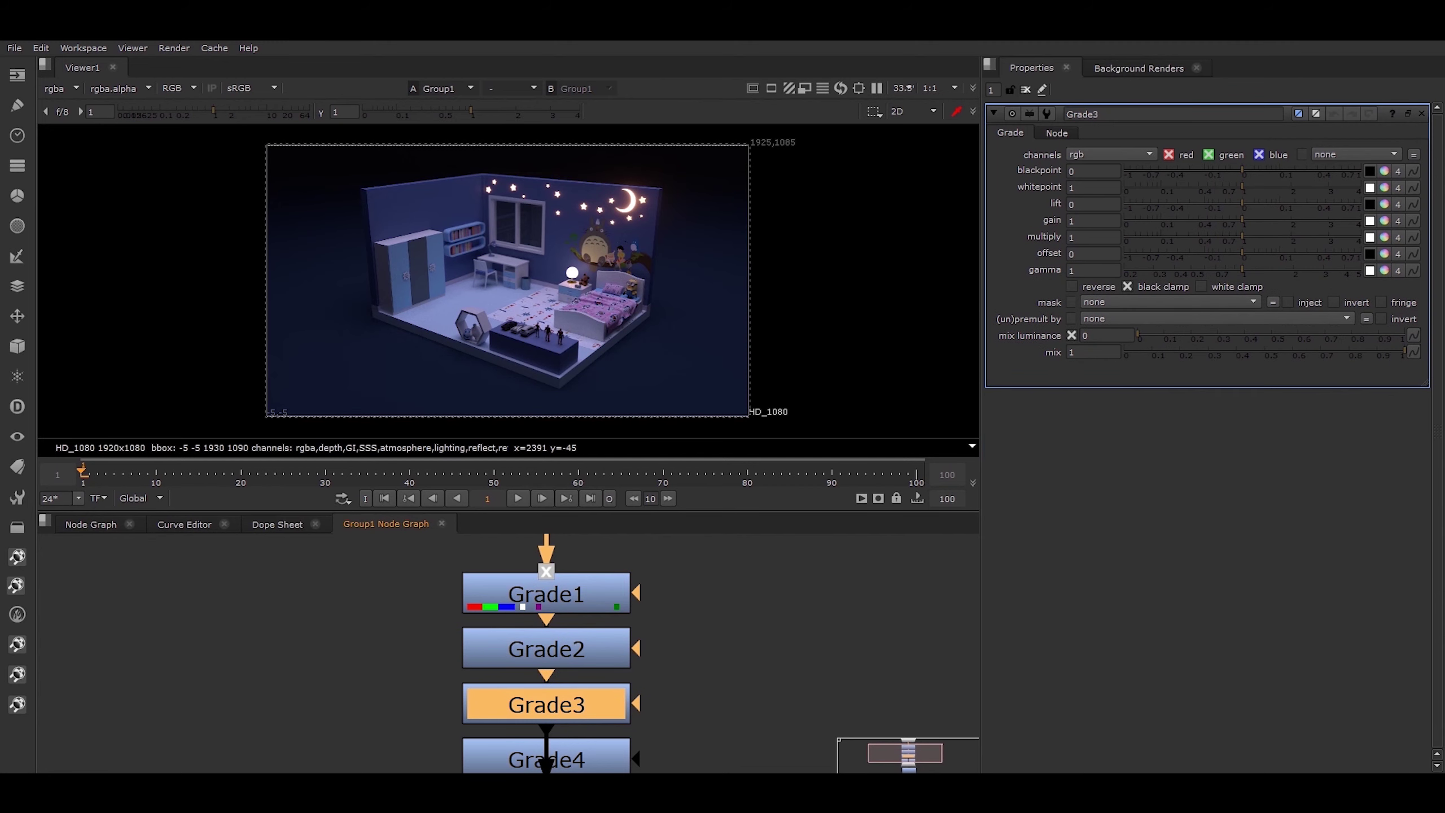
pyautogui.hotkey('ctrl', 't')
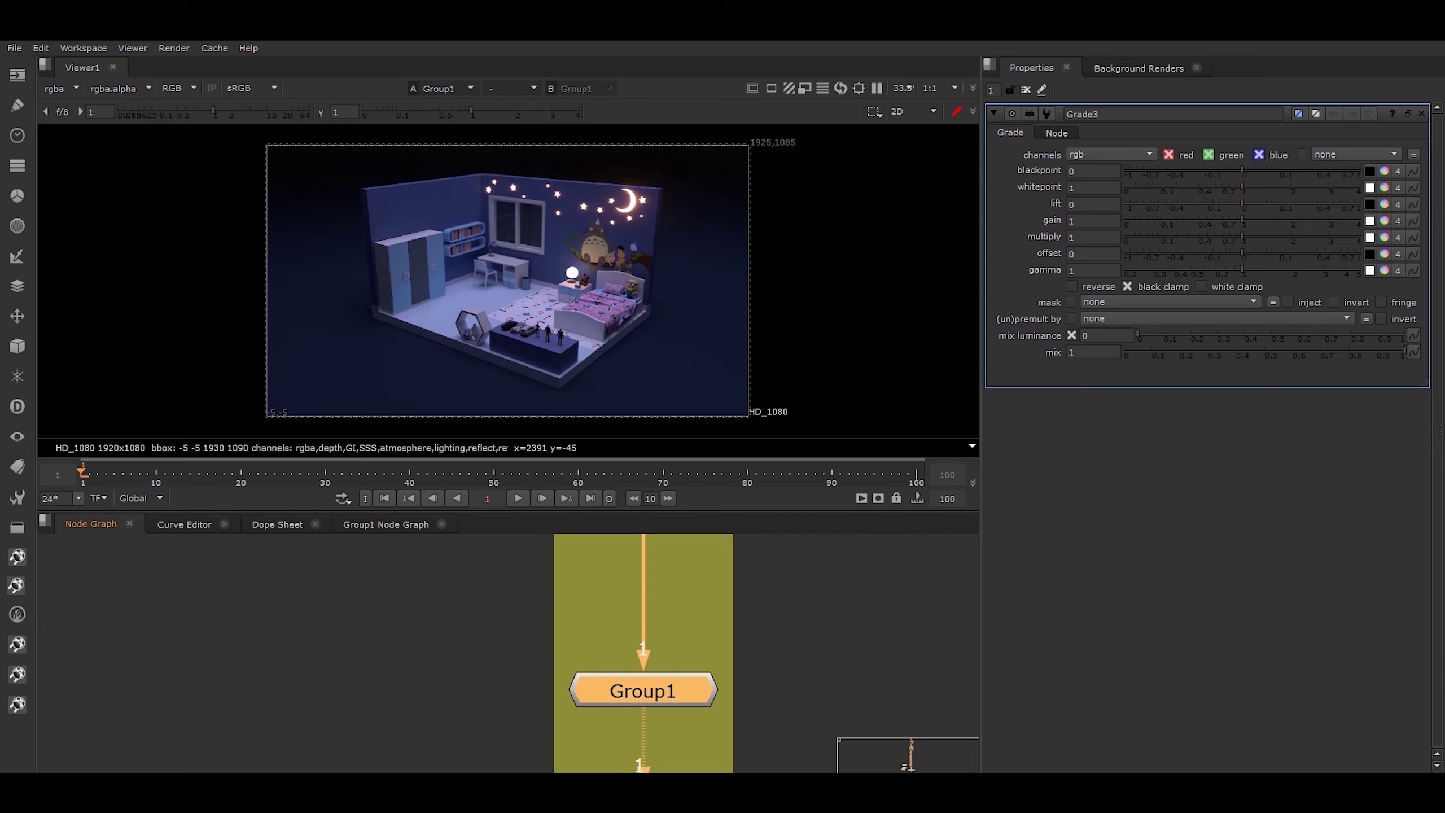
# Step: Open Group1's properties and bring up its user knob manager
pyautogui.scroll(-5, 739, 678)
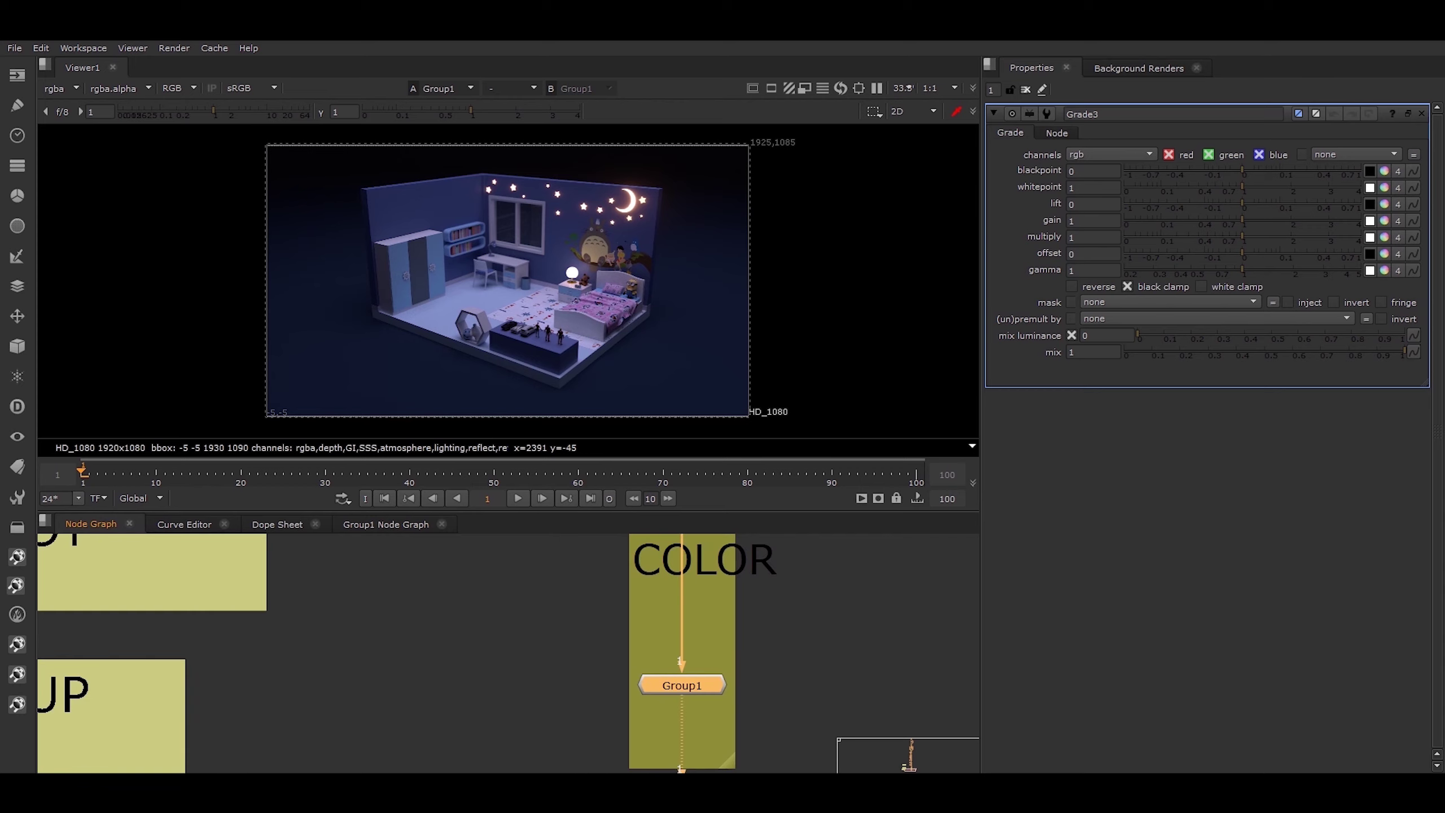
pyautogui.press('Return')
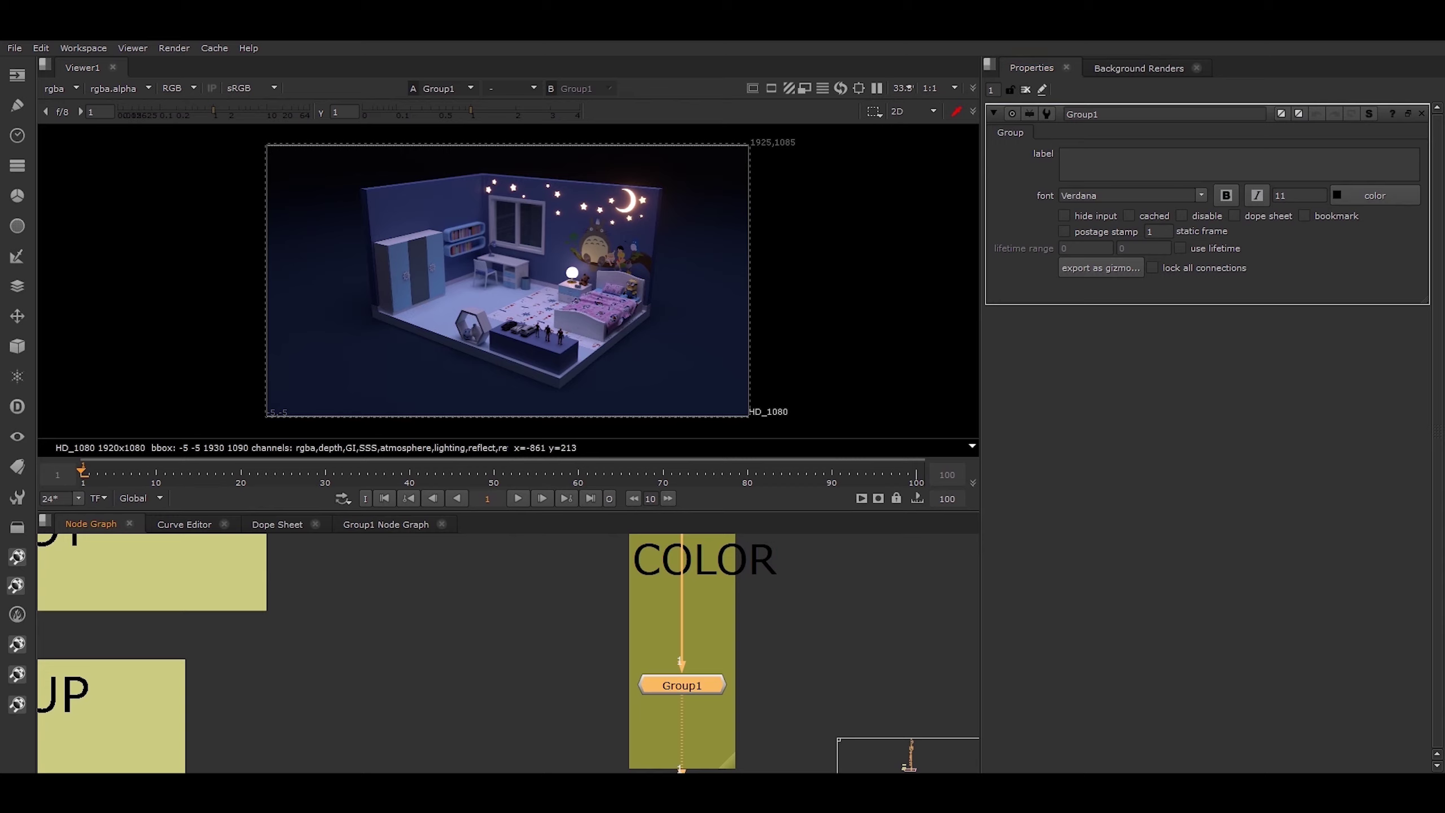
pyautogui.press('Escape')
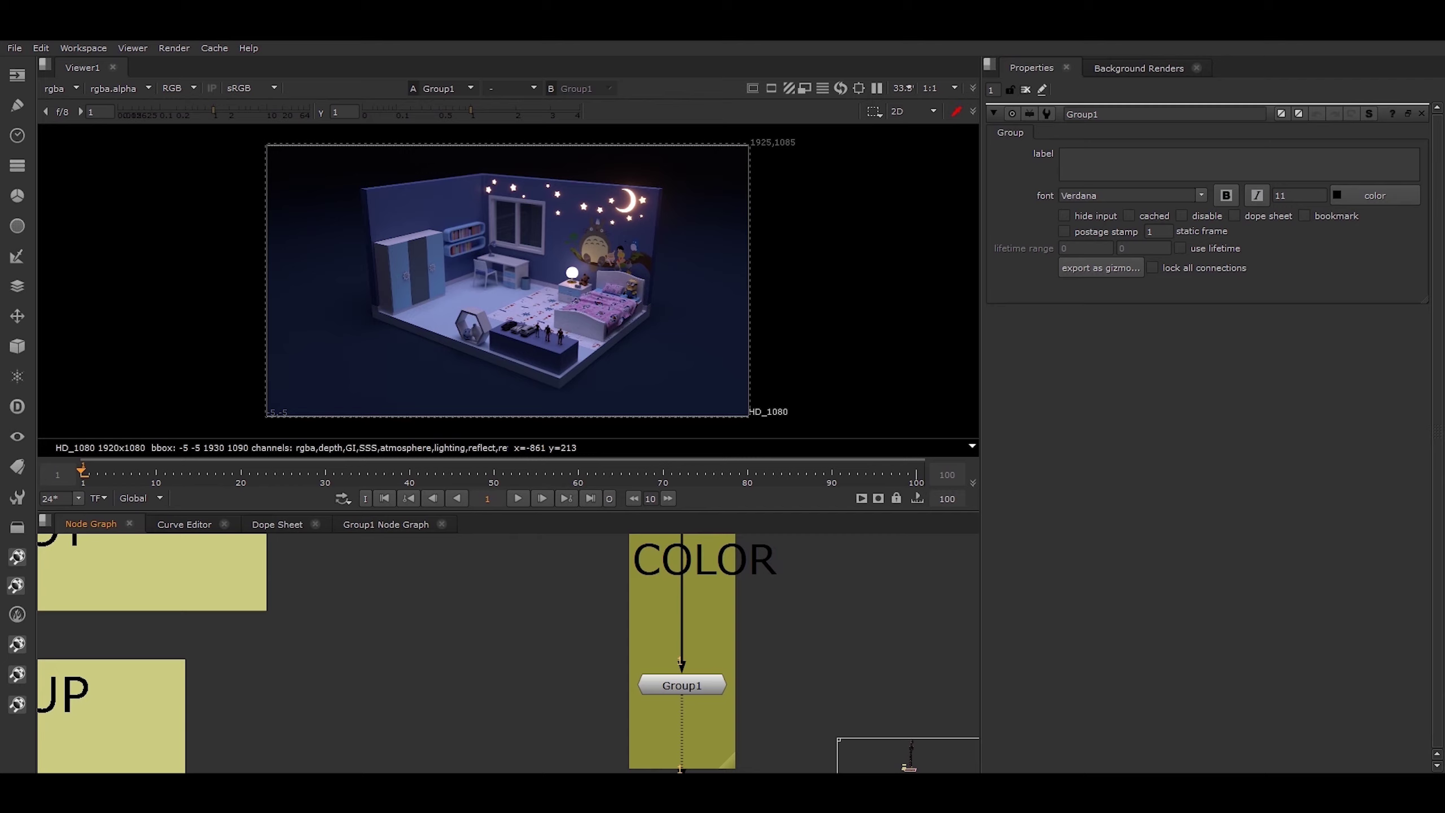
pyautogui.moveTo(507, 654)
pyautogui.mouseDown(button='middle')
pyautogui.moveTo(489, 661)
pyautogui.moveTo(507, 629)
pyautogui.mouseUp(button='middle')
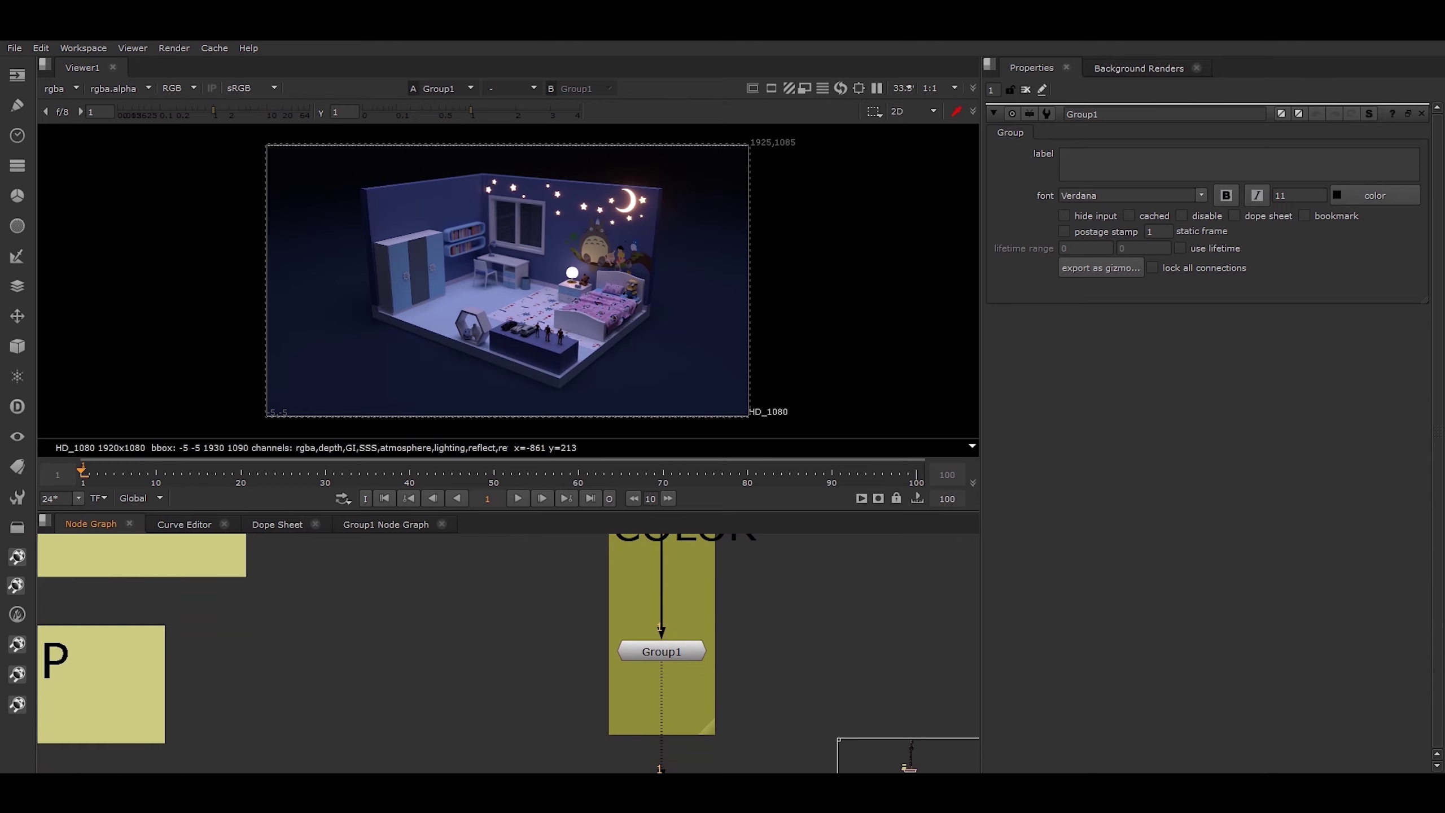
pyautogui.click(661, 651)
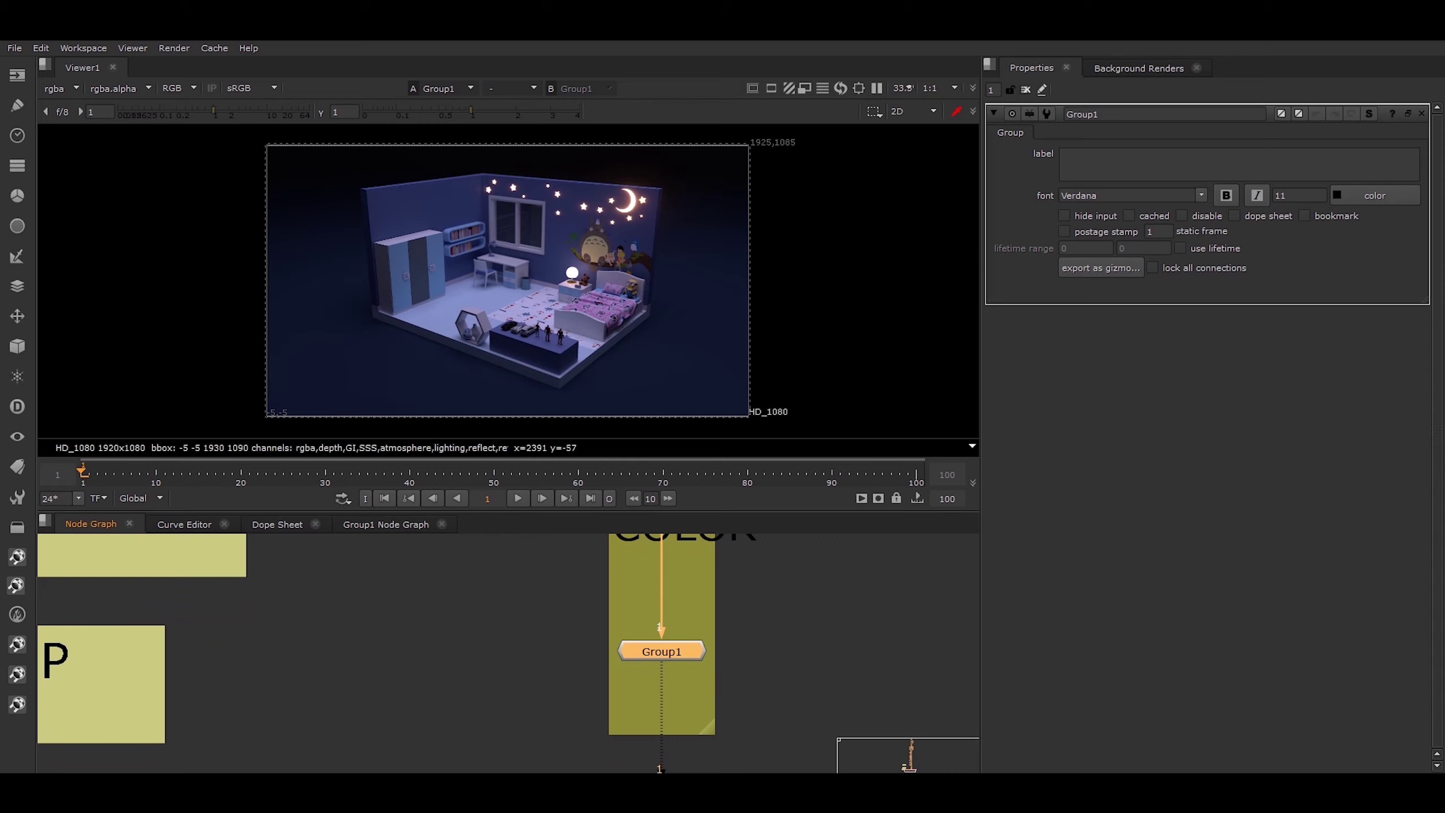
pyautogui.rightClick(1014, 172)
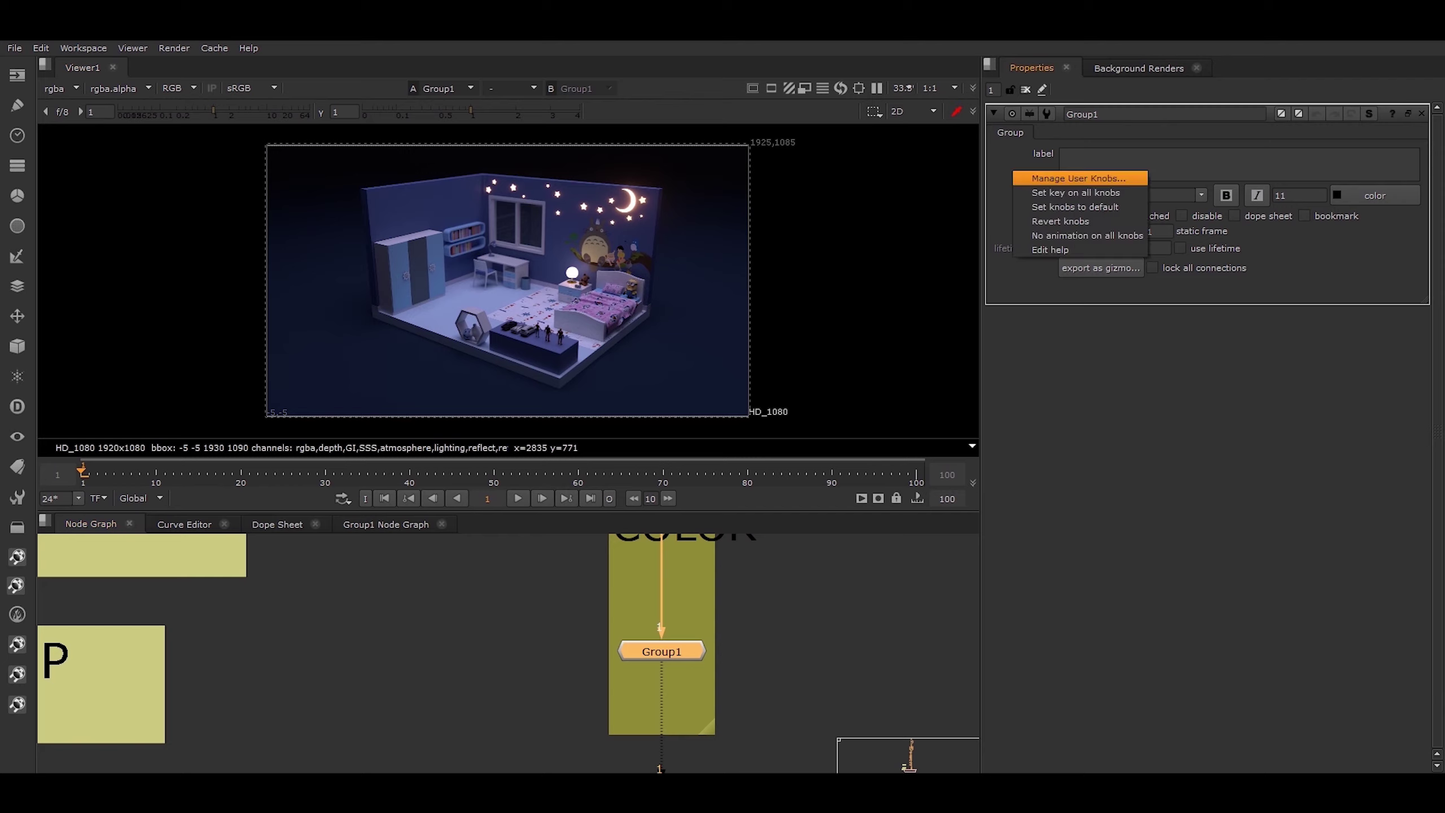
pyautogui.click(1003, 162)
pyautogui.rightClick(1004, 162)
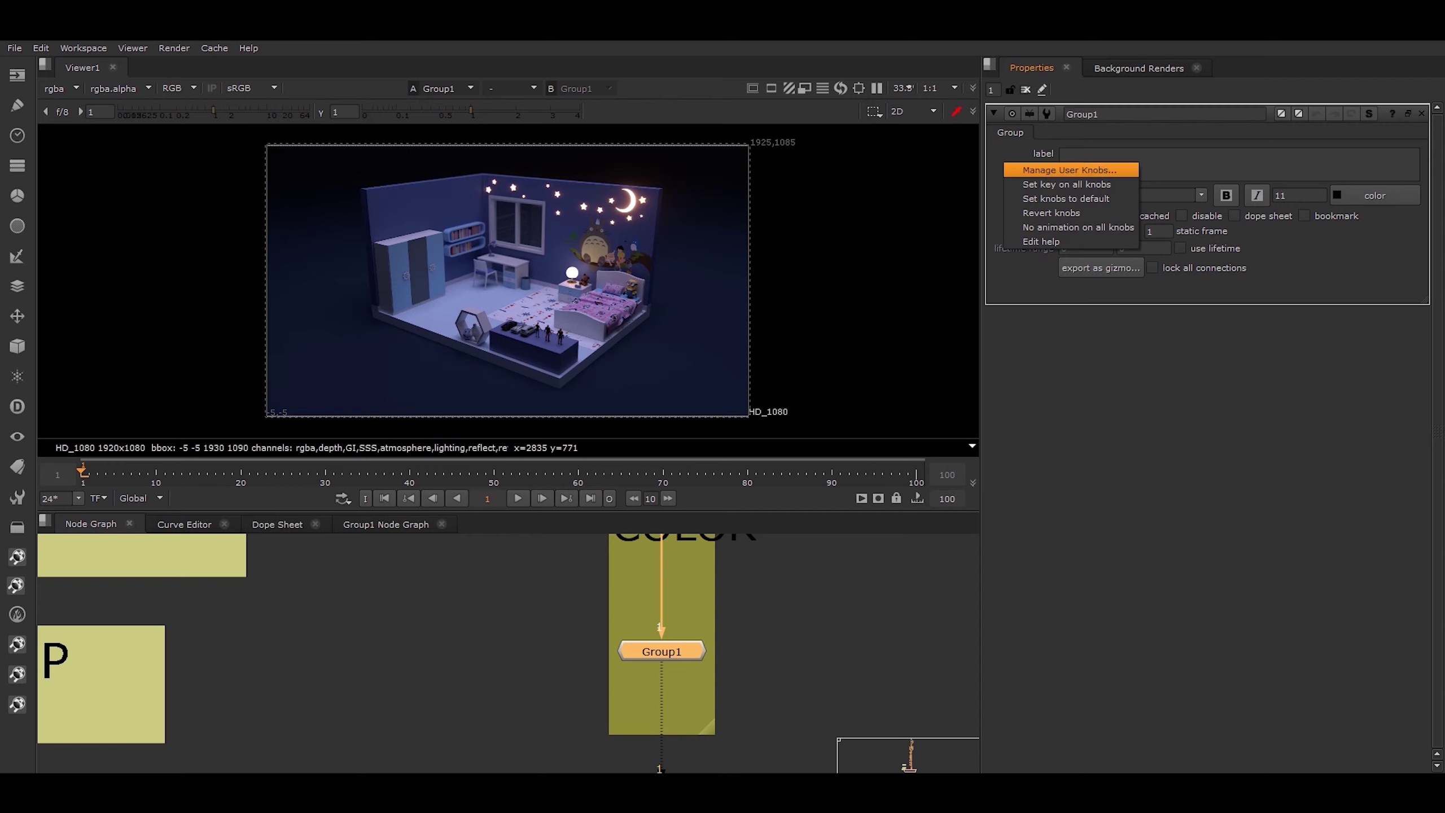
pyautogui.click(1070, 170)
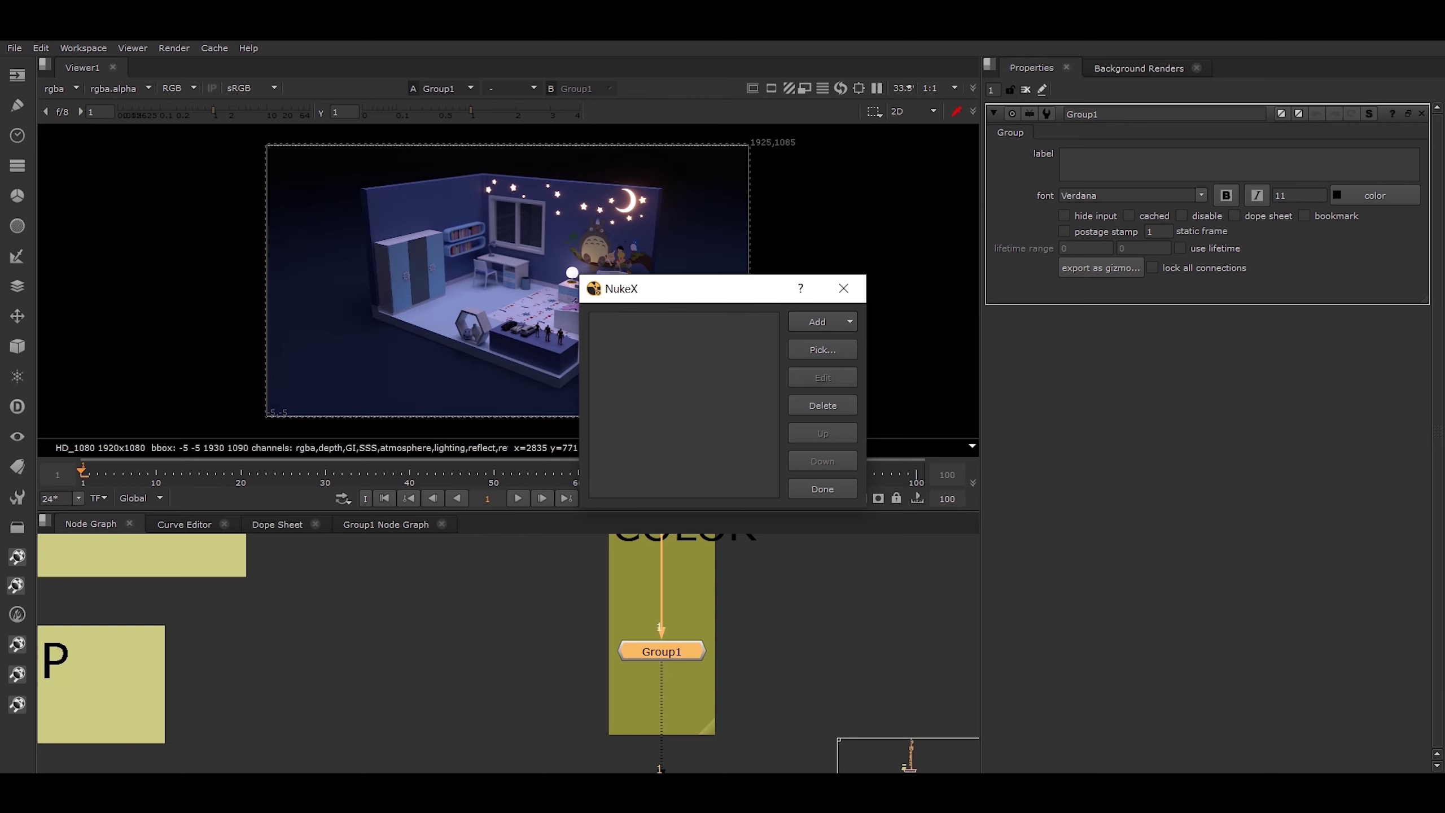
# Step: Add a Tab knob to Group1 with the name and label "color"
pyautogui.click(821, 322)
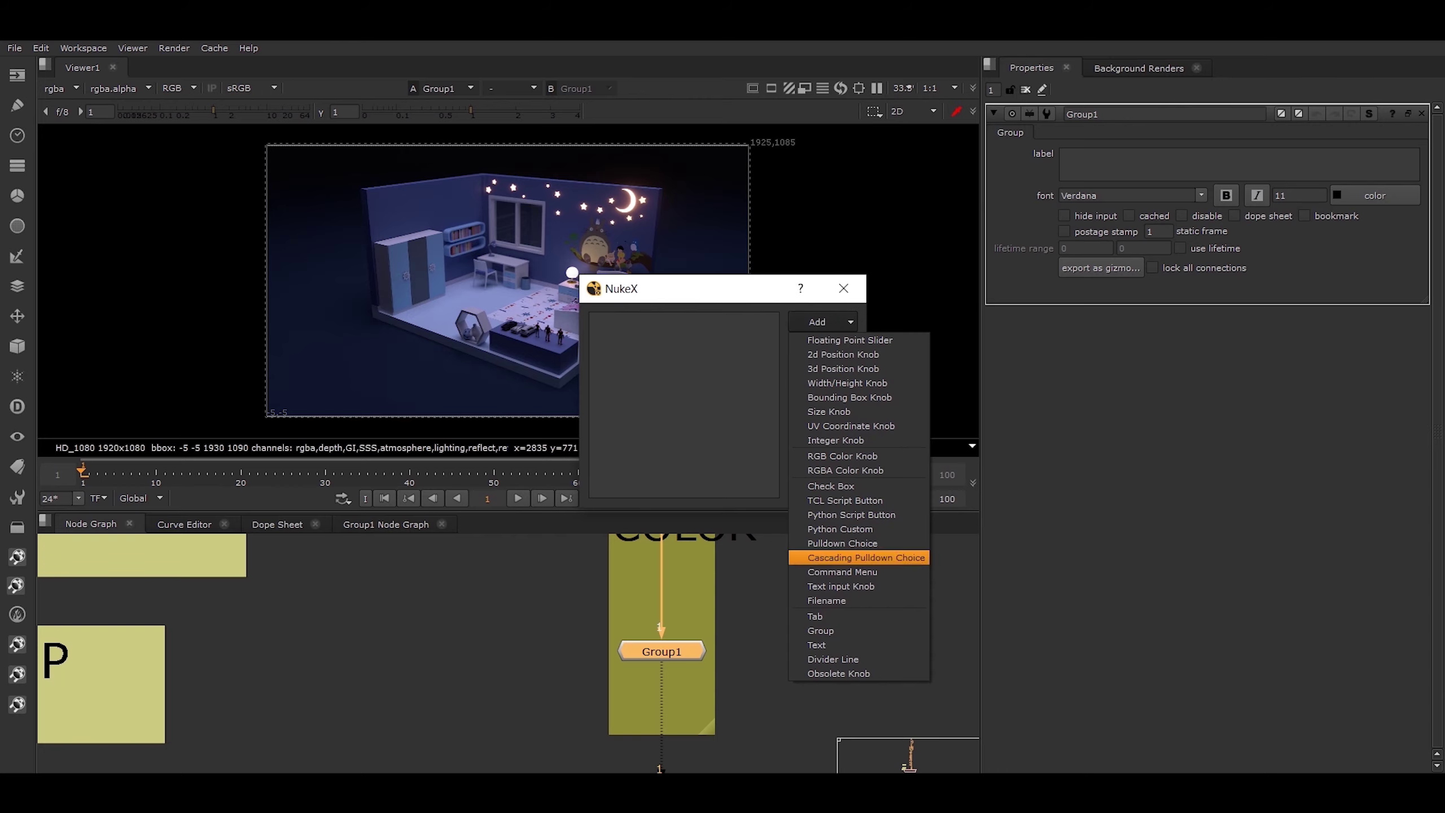
pyautogui.click(830, 616)
pyautogui.write('color')
pyautogui.click(630, 326)
pyautogui.write('color')
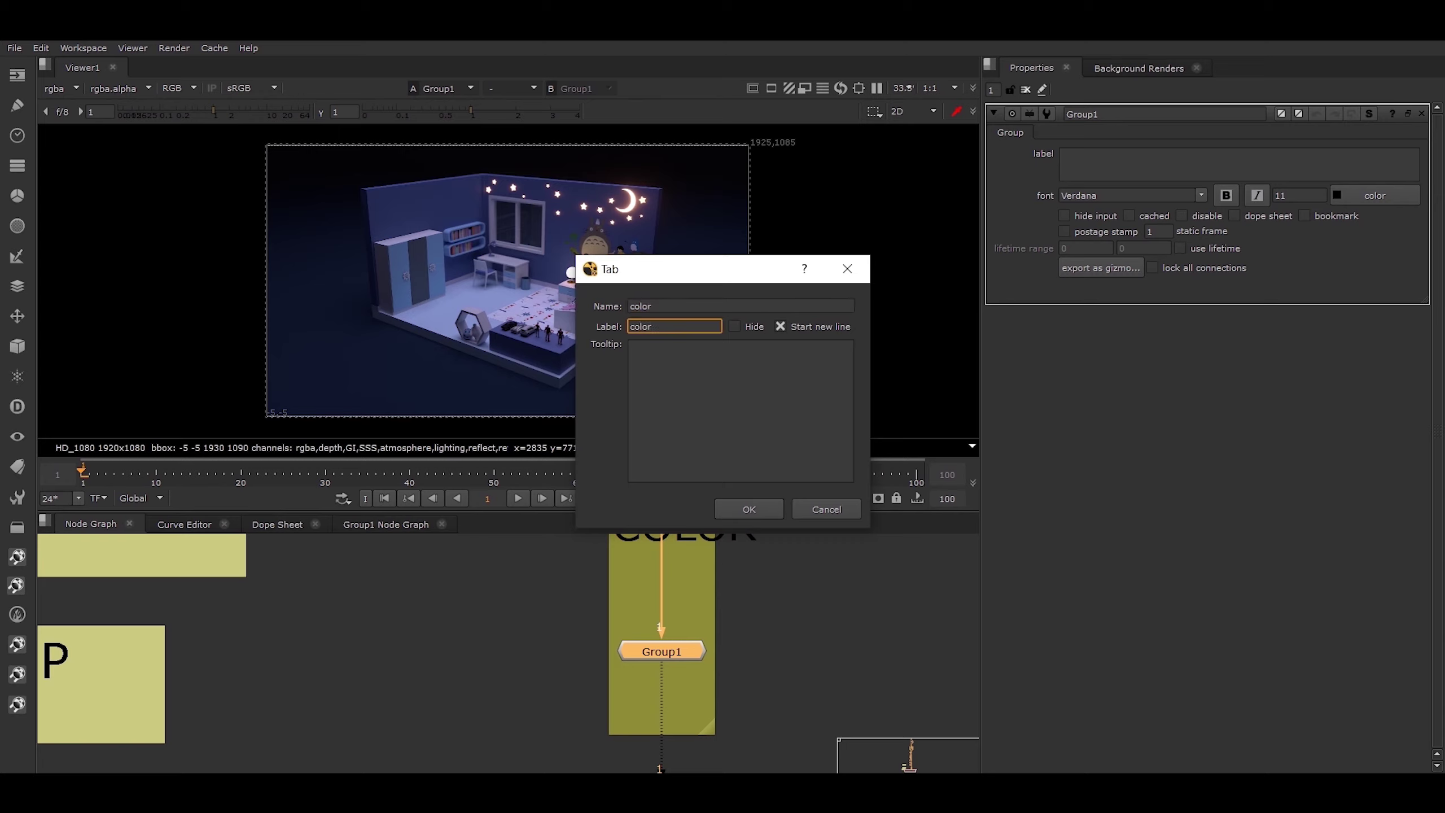
pyautogui.press('Return')
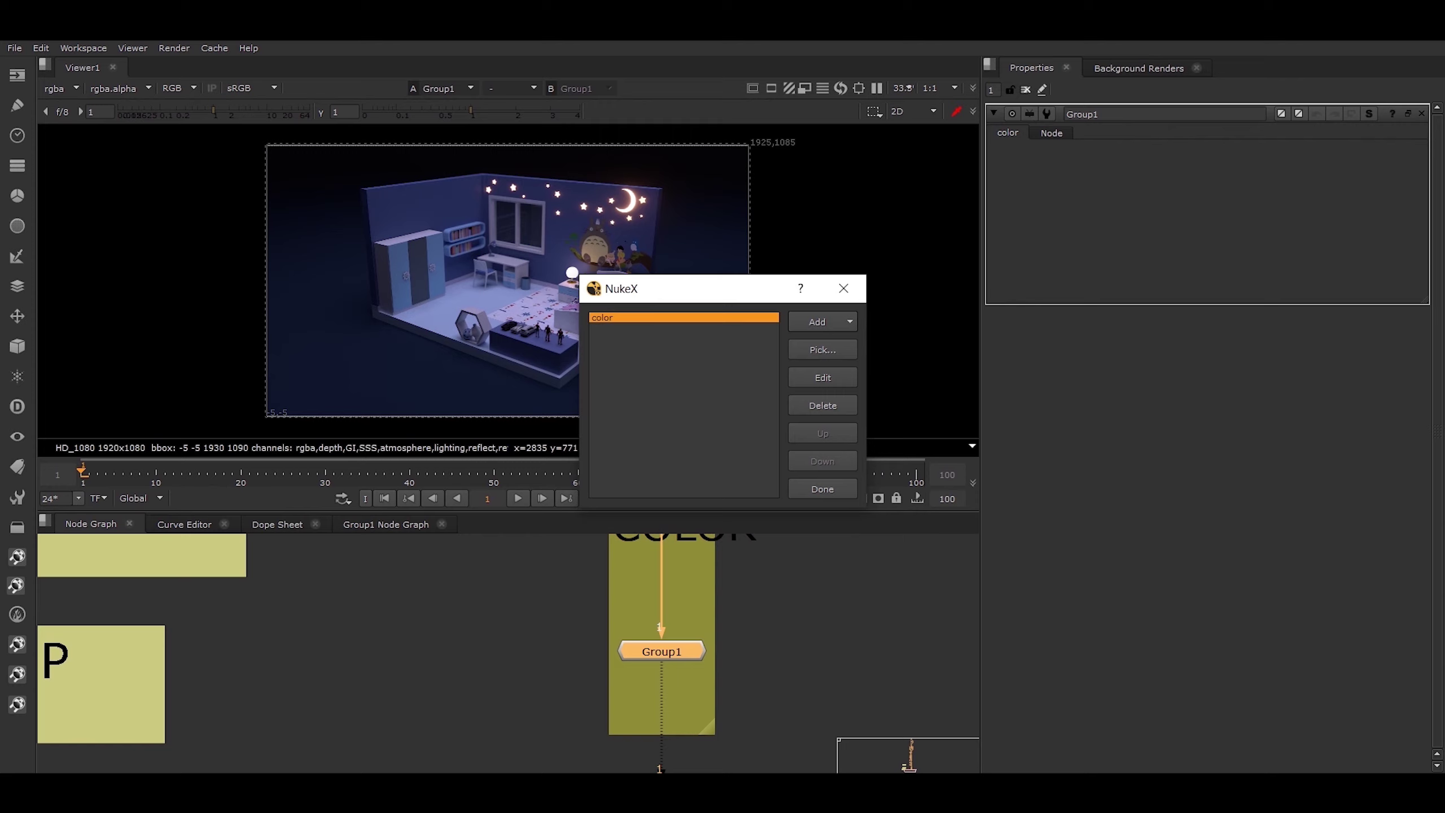
# Step: Pick Grade4's blackpoint and multiply knobs into Group1's color tab and close the knob manager
pyautogui.click(823, 349)
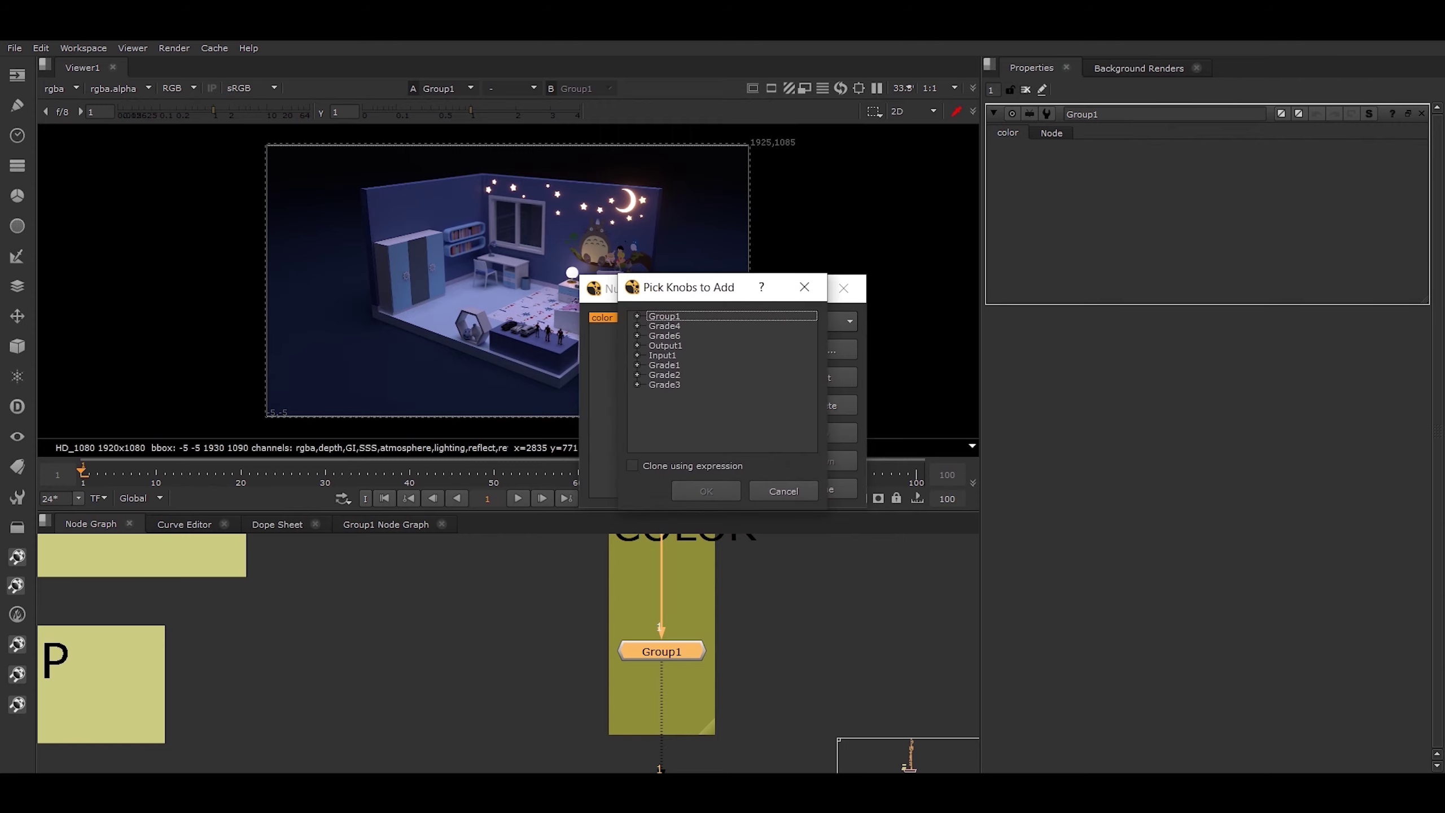
pyautogui.click(637, 326)
pyautogui.click(656, 335)
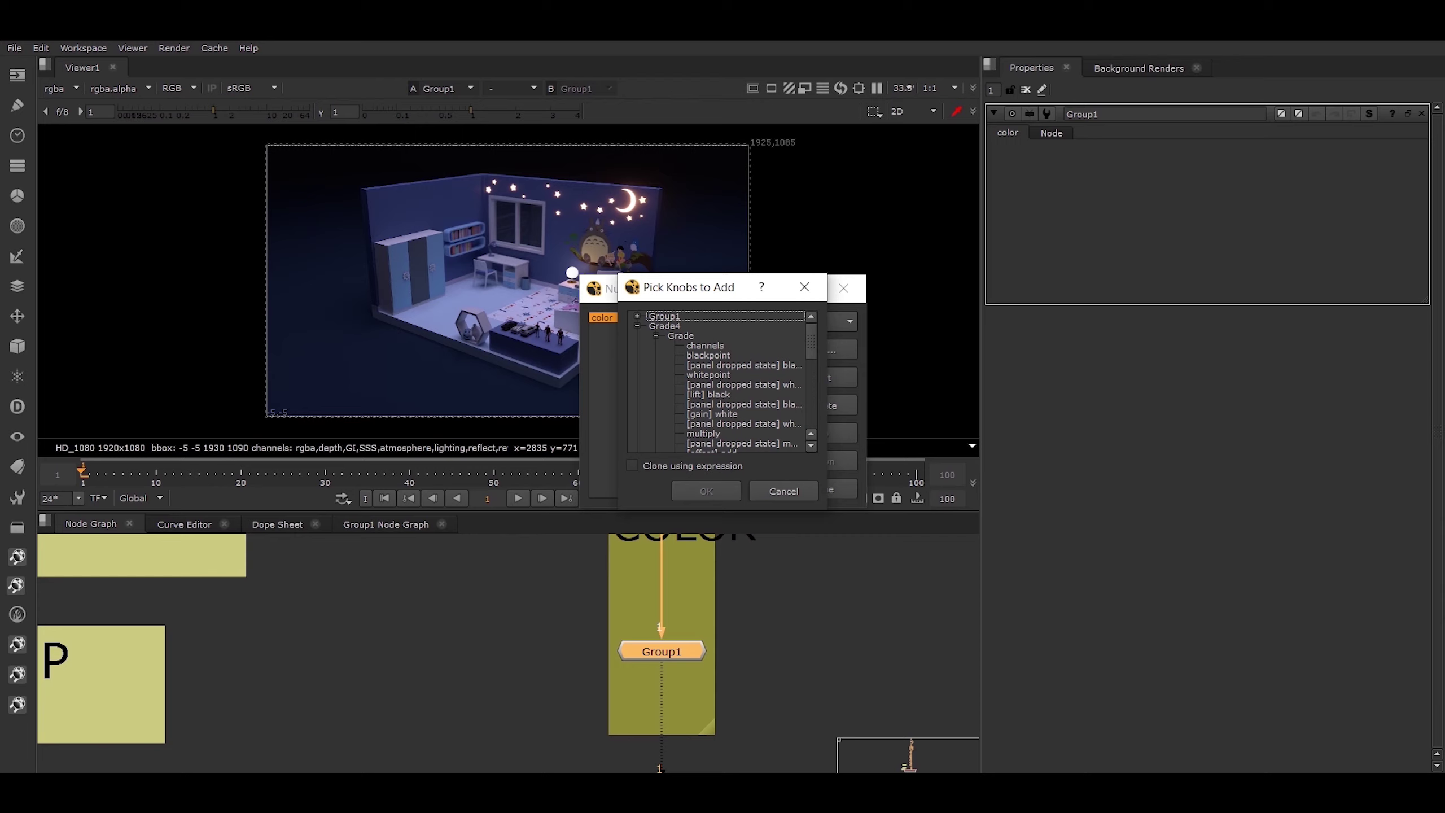
pyautogui.click(708, 355)
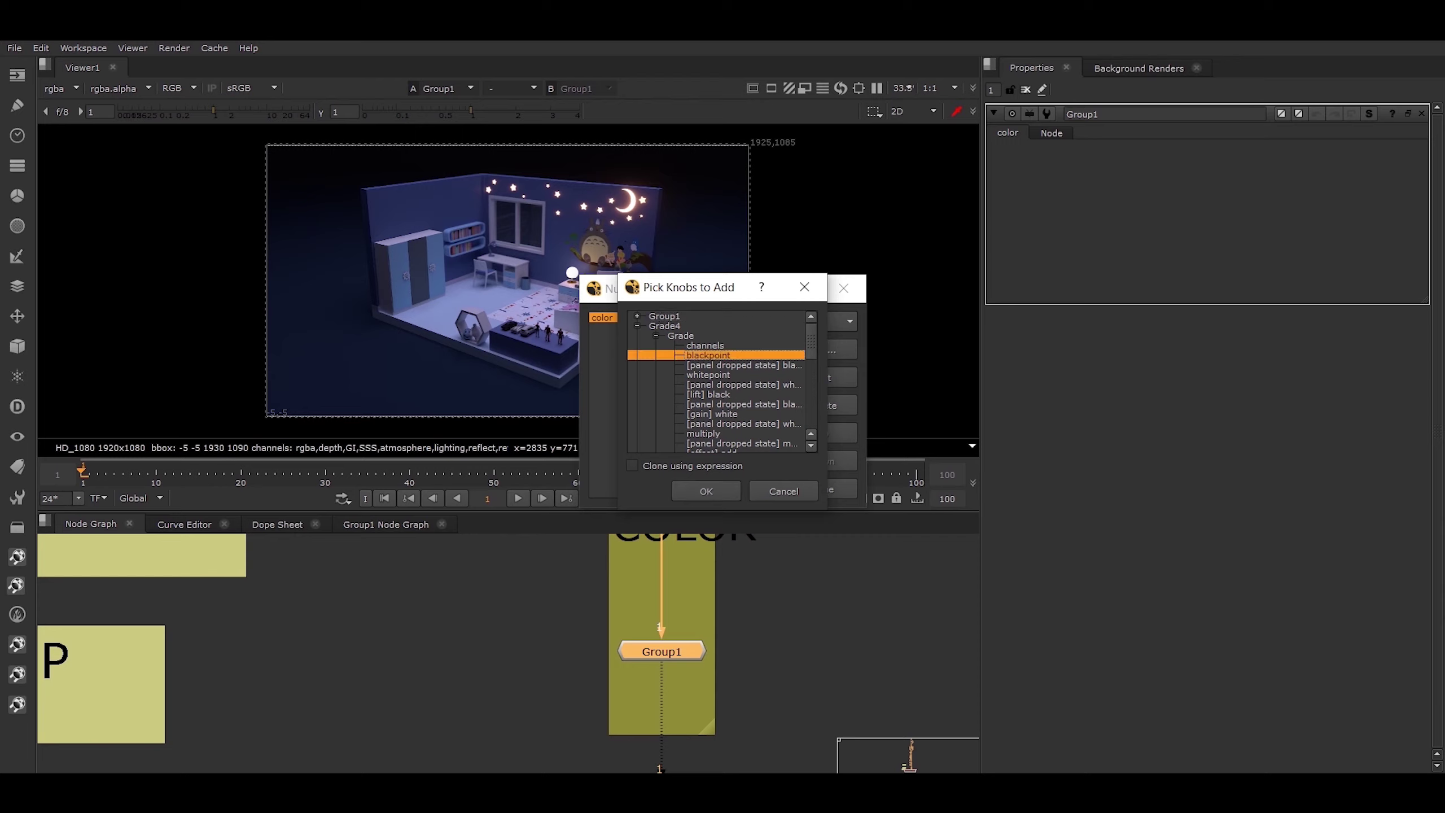
pyautogui.keyDown('ctrl'); pyautogui.click(704, 433); pyautogui.keyUp('ctrl')
pyautogui.click(706, 491)
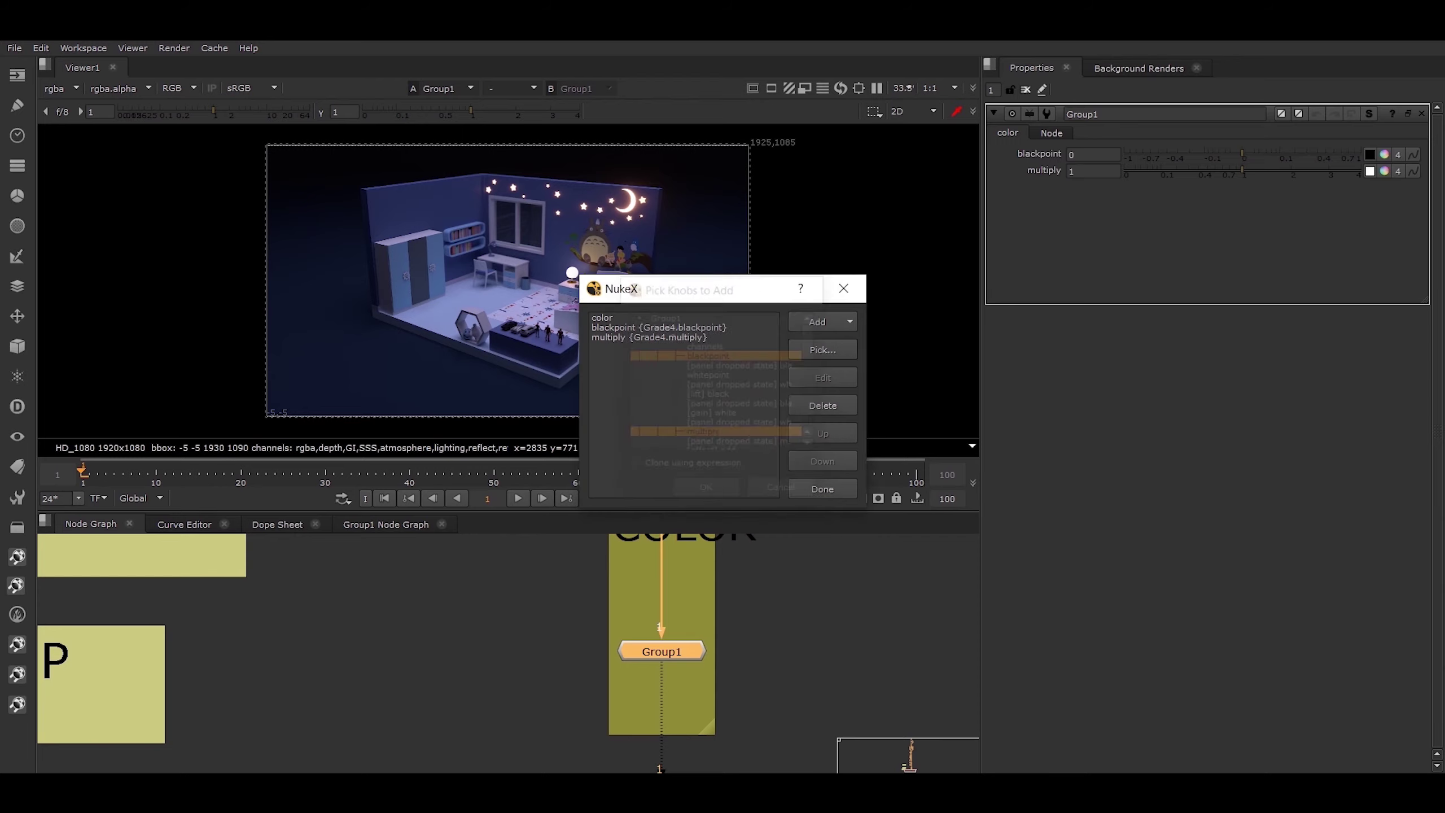
pyautogui.click(844, 288)
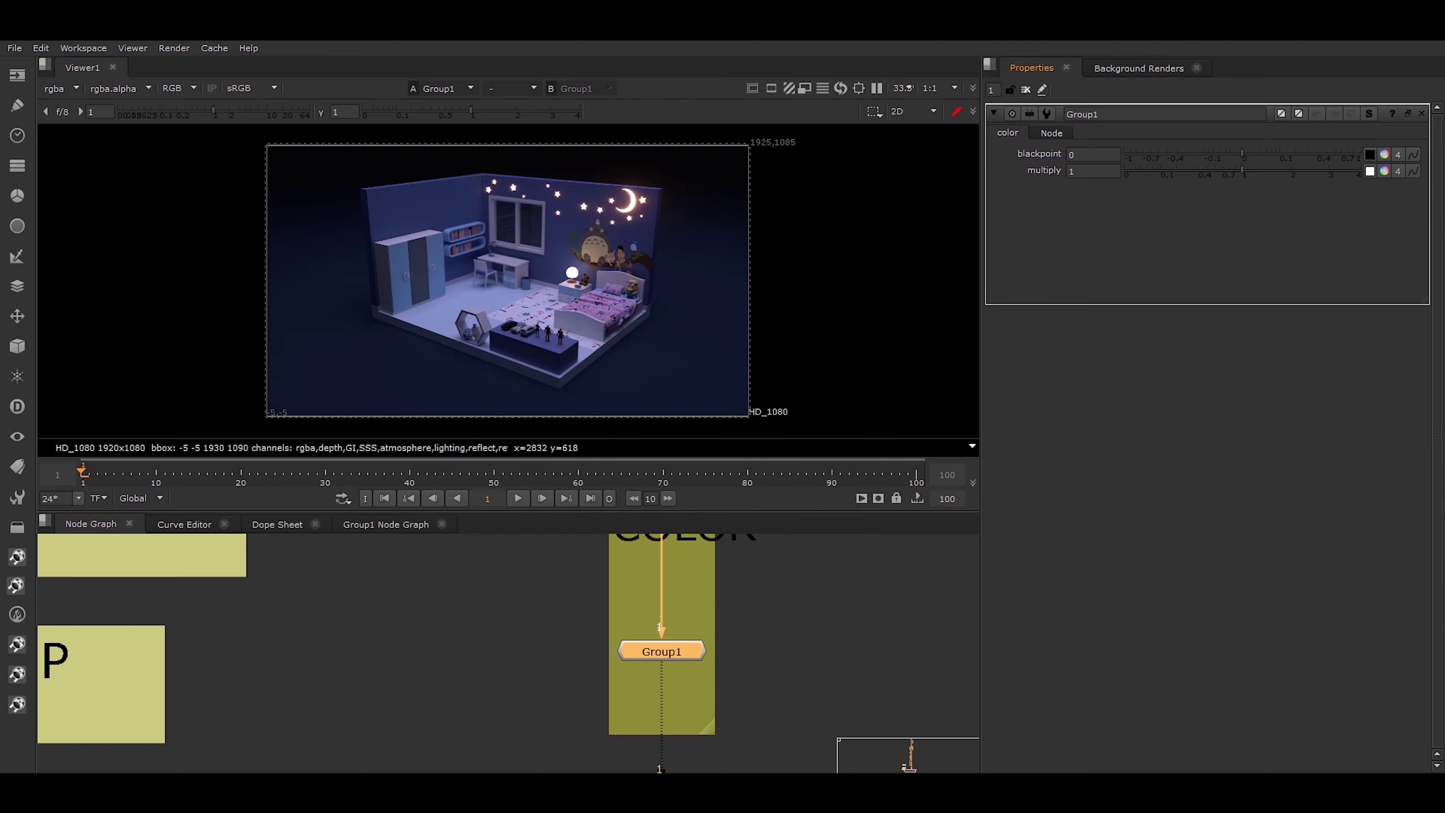
pyautogui.doubleClick(1082, 114)
pyautogui.press('Return')
pyautogui.doubleClick(1082, 114)
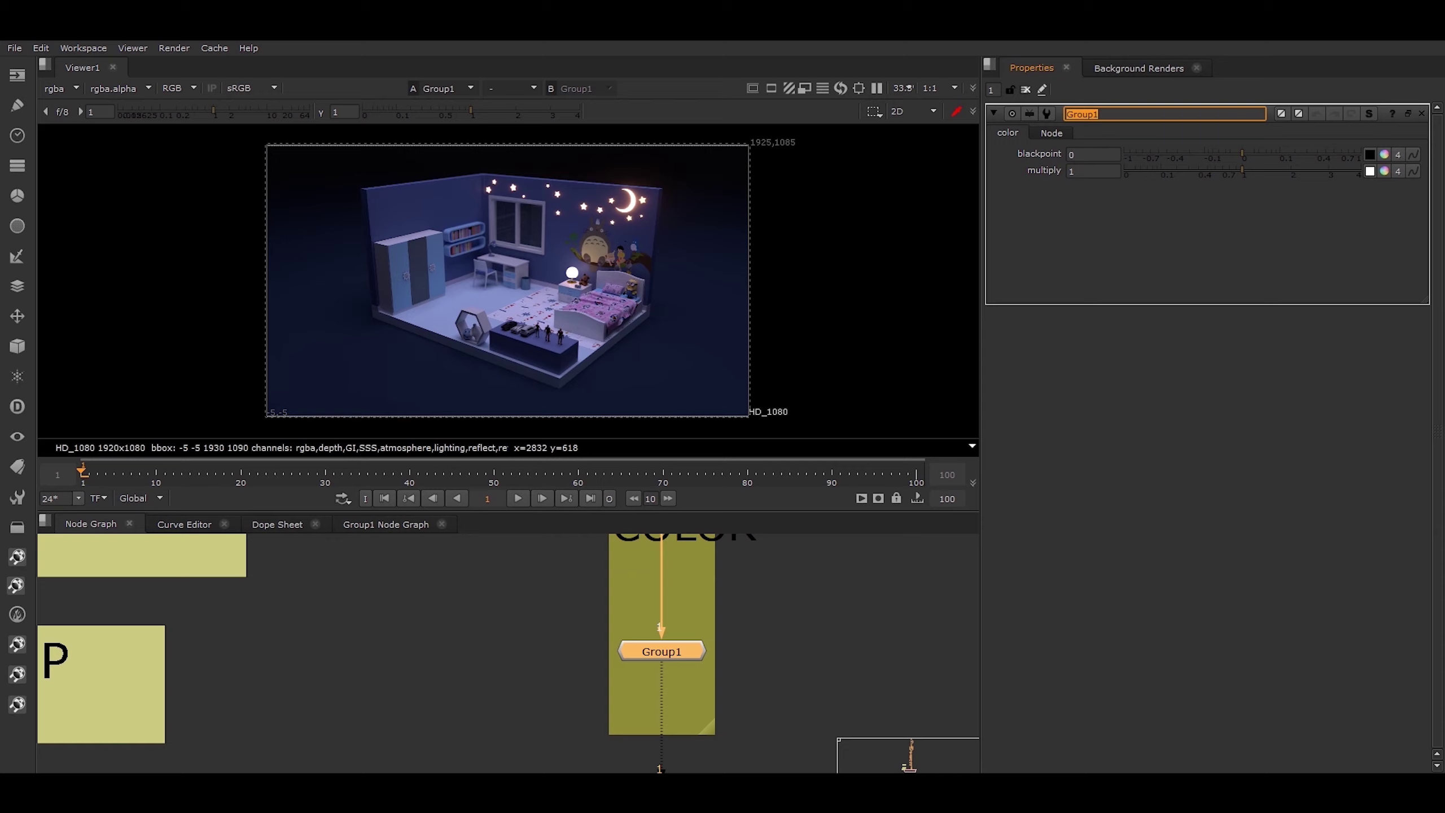
pyautogui.press('Return')
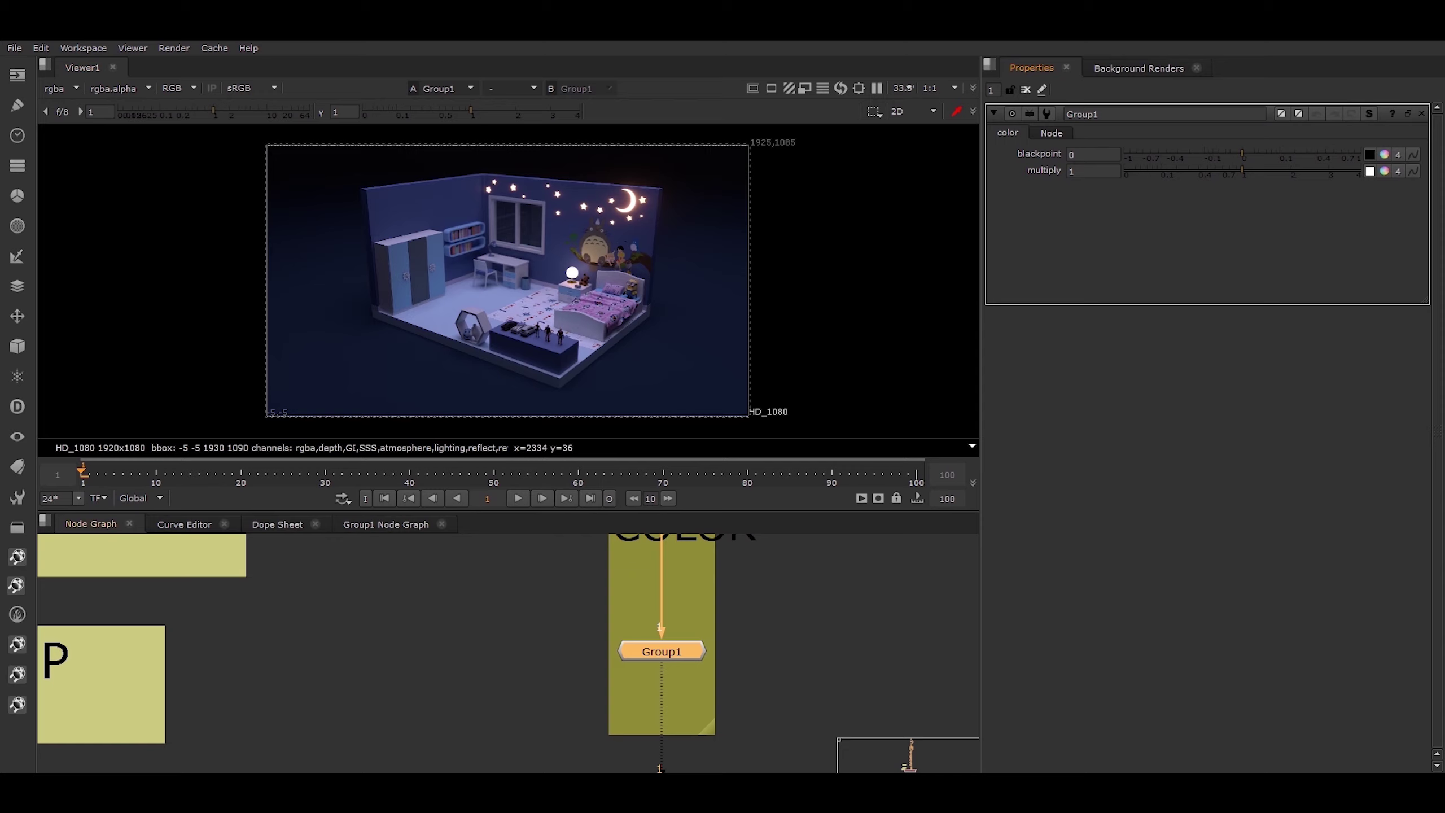
# Step: Enter Group1's internal graph, view Grade4's properties, and return to the main node graph
pyautogui.hotkey('ctrl', 'Return')
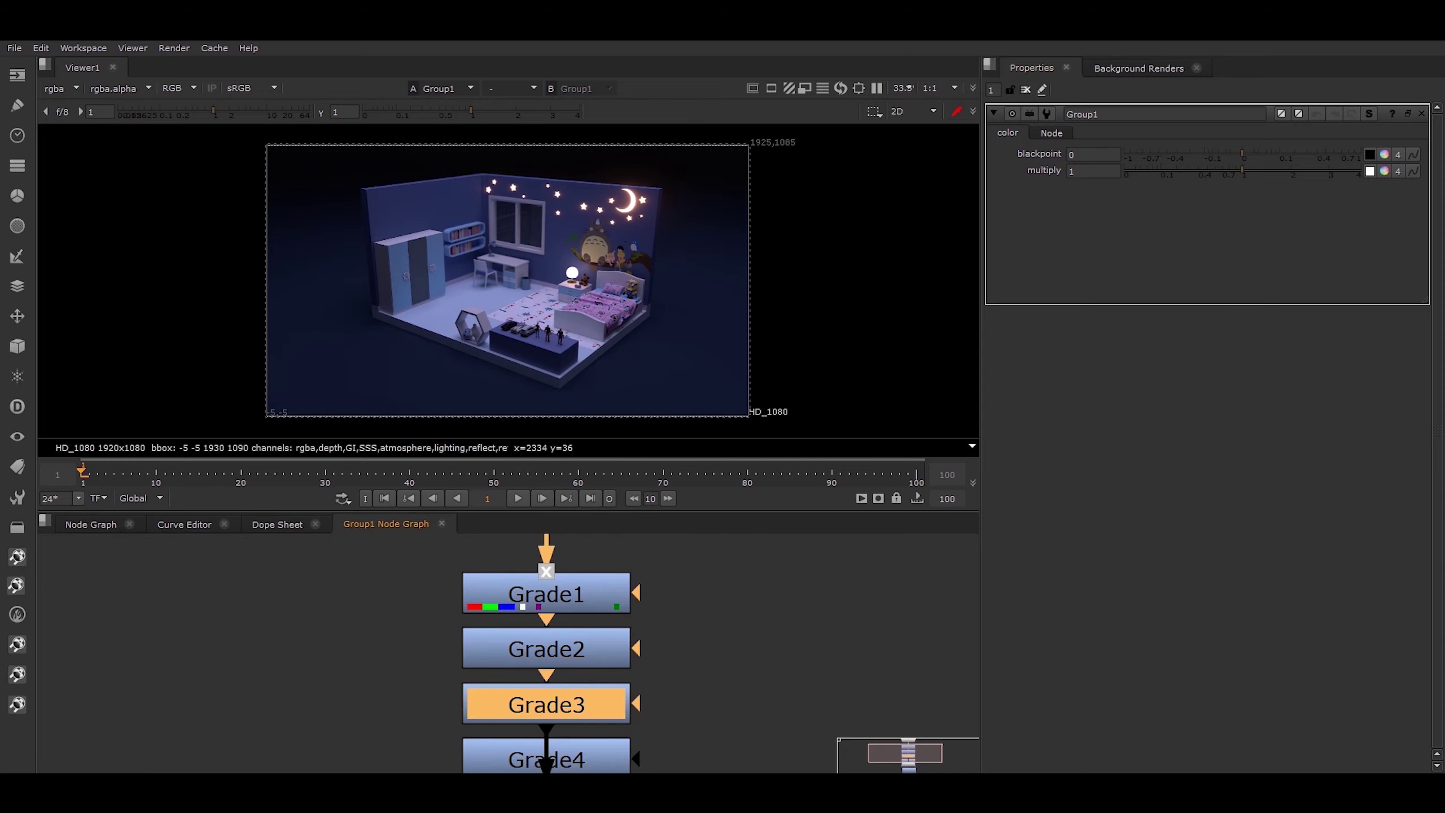
pyautogui.moveTo(546, 760); pyautogui.dragTo(551, 680, button='middle')
pyautogui.doubleClick(551, 681)
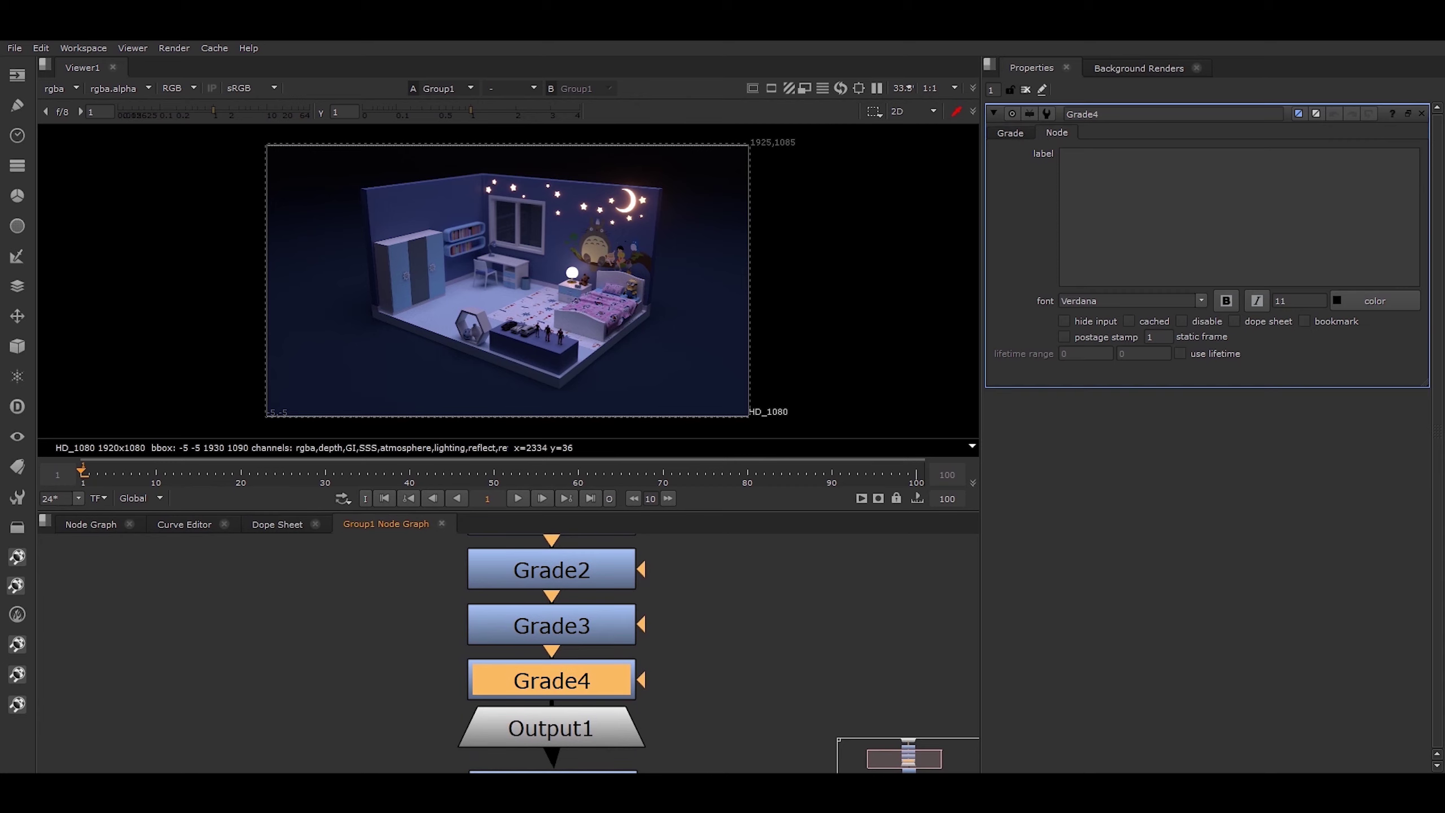
pyautogui.click(90, 524)
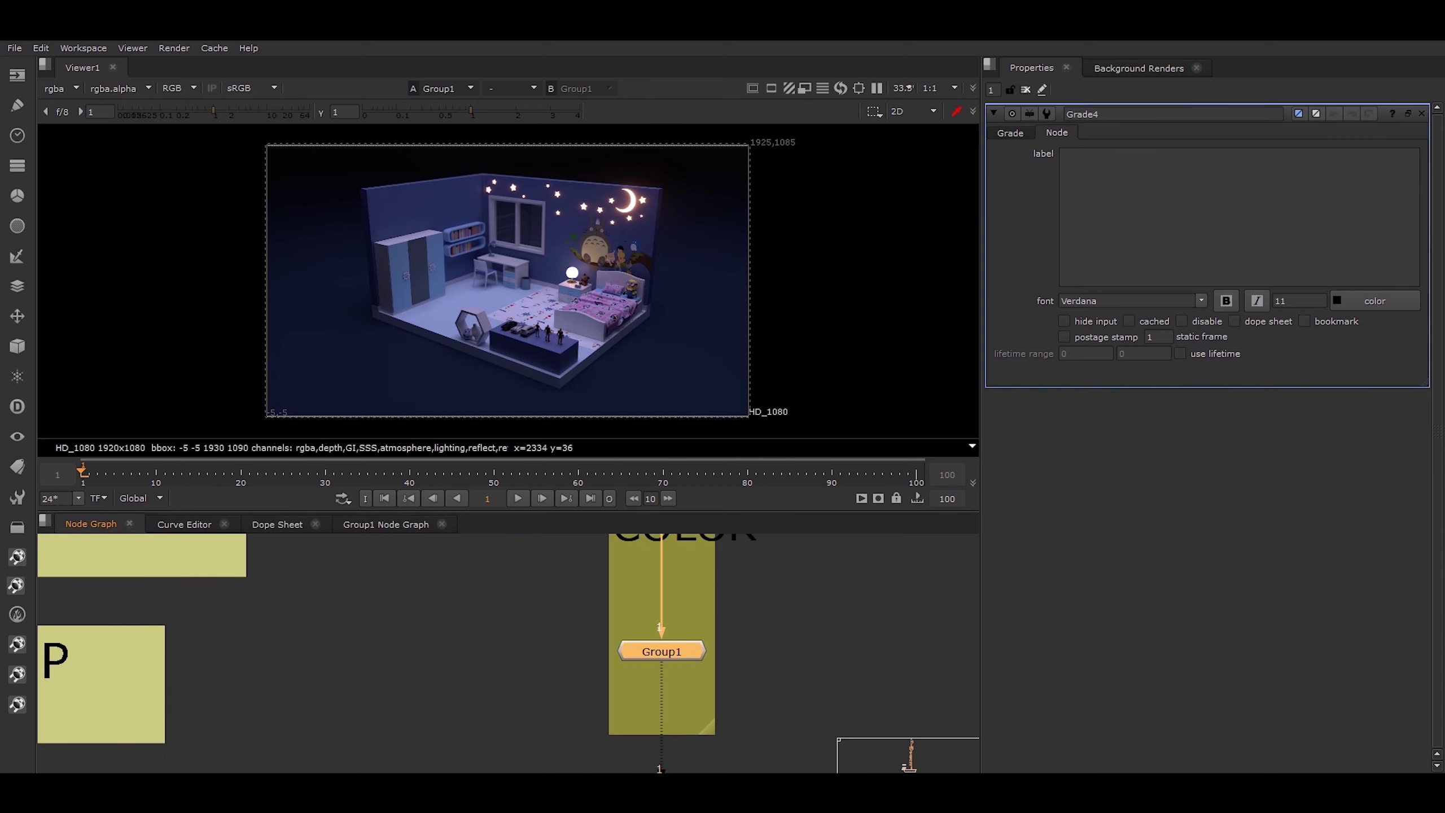
# Step: Set Group1's exposed blackpoint to 0.4 and multiply to 0.105
pyautogui.press('Return')
pyautogui.moveTo(1242, 154); pyautogui.dragTo(1162, 171)
pyautogui.click(1093, 154)
pyautogui.click(1092, 171)
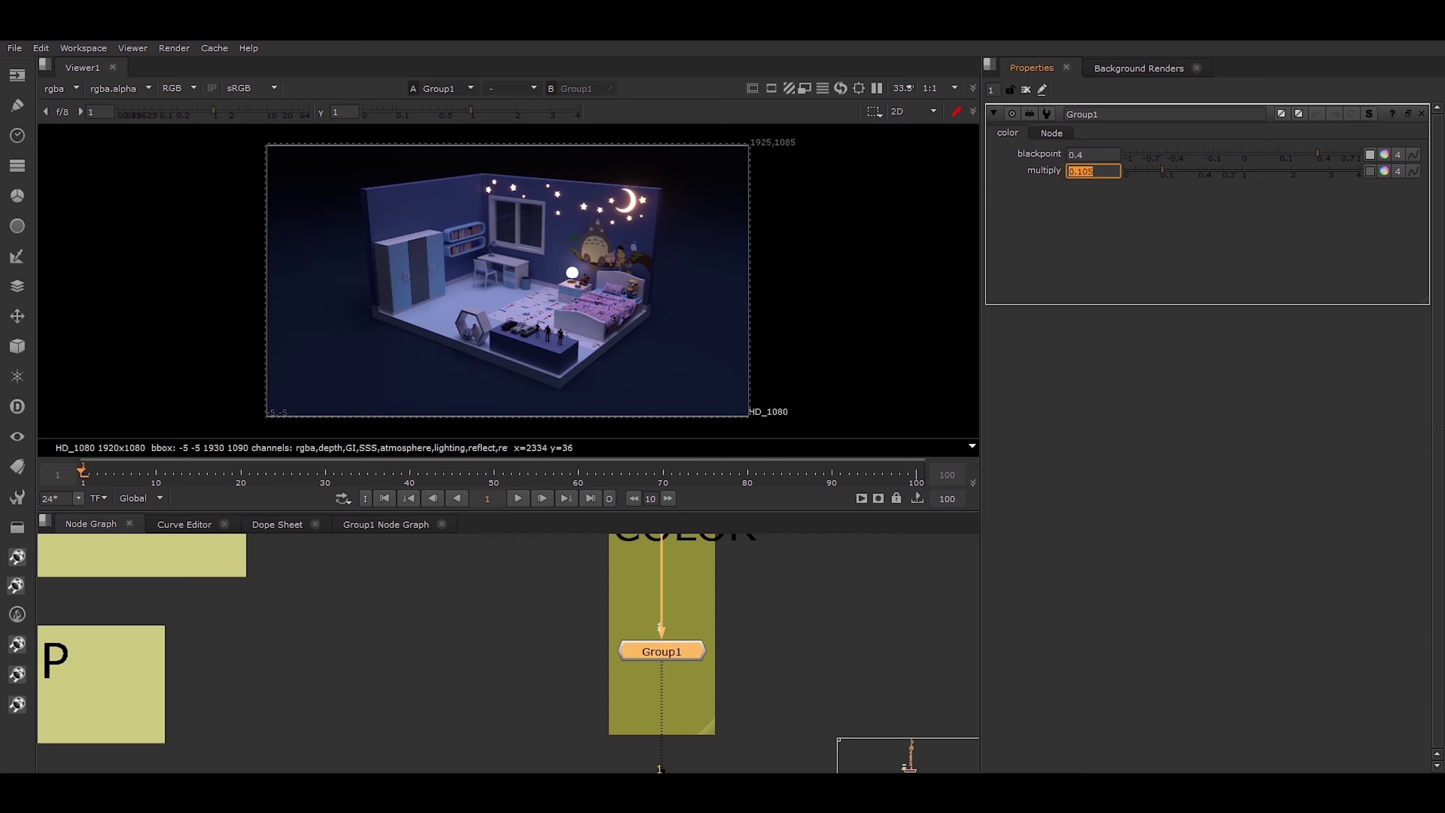
# Step: Check the blackpoint and multiply values of Grade4 inside Group1, and return to the main node graph
pyautogui.hotkey('ctrl', 'Return')
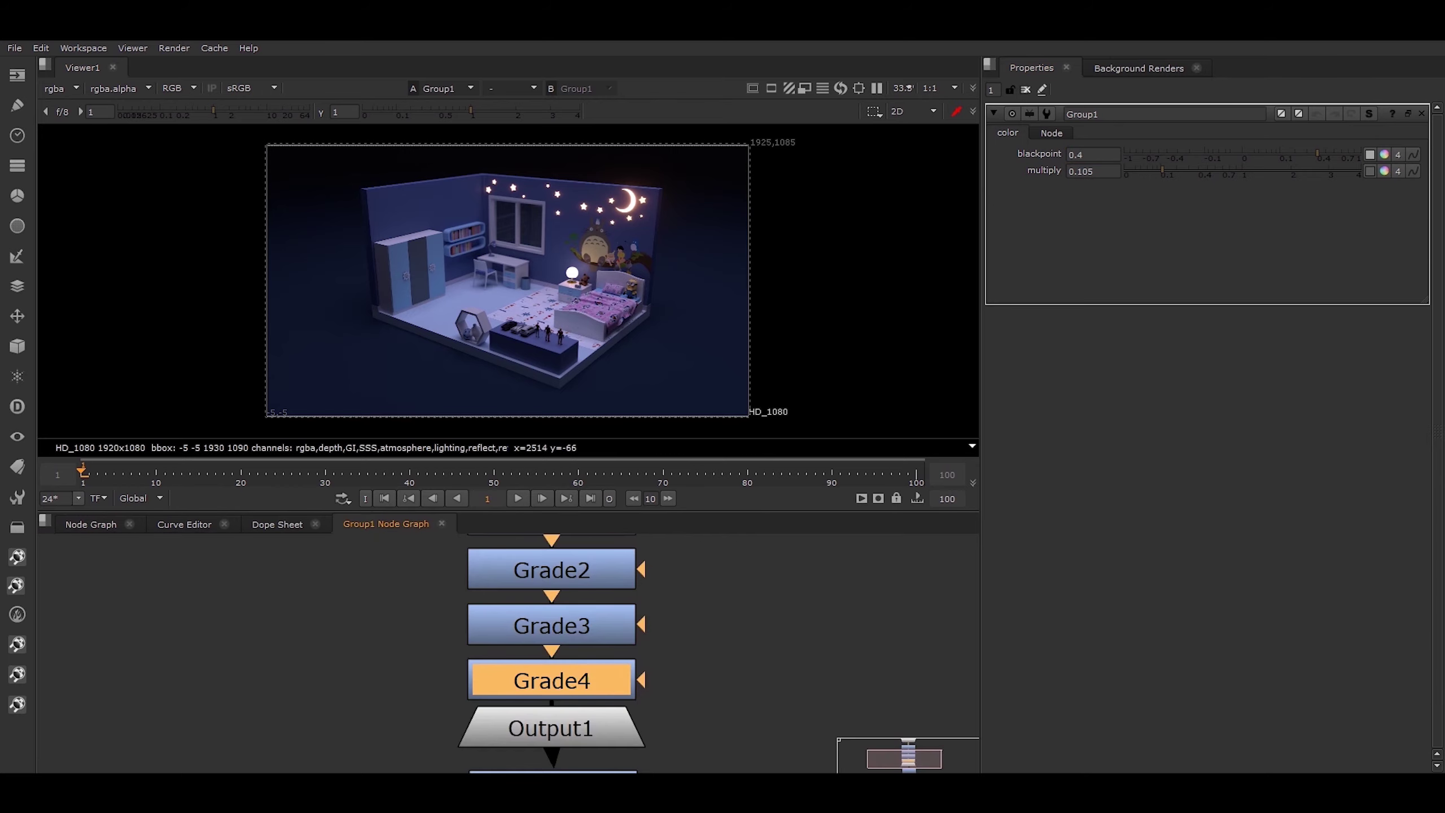
pyautogui.press('Return')
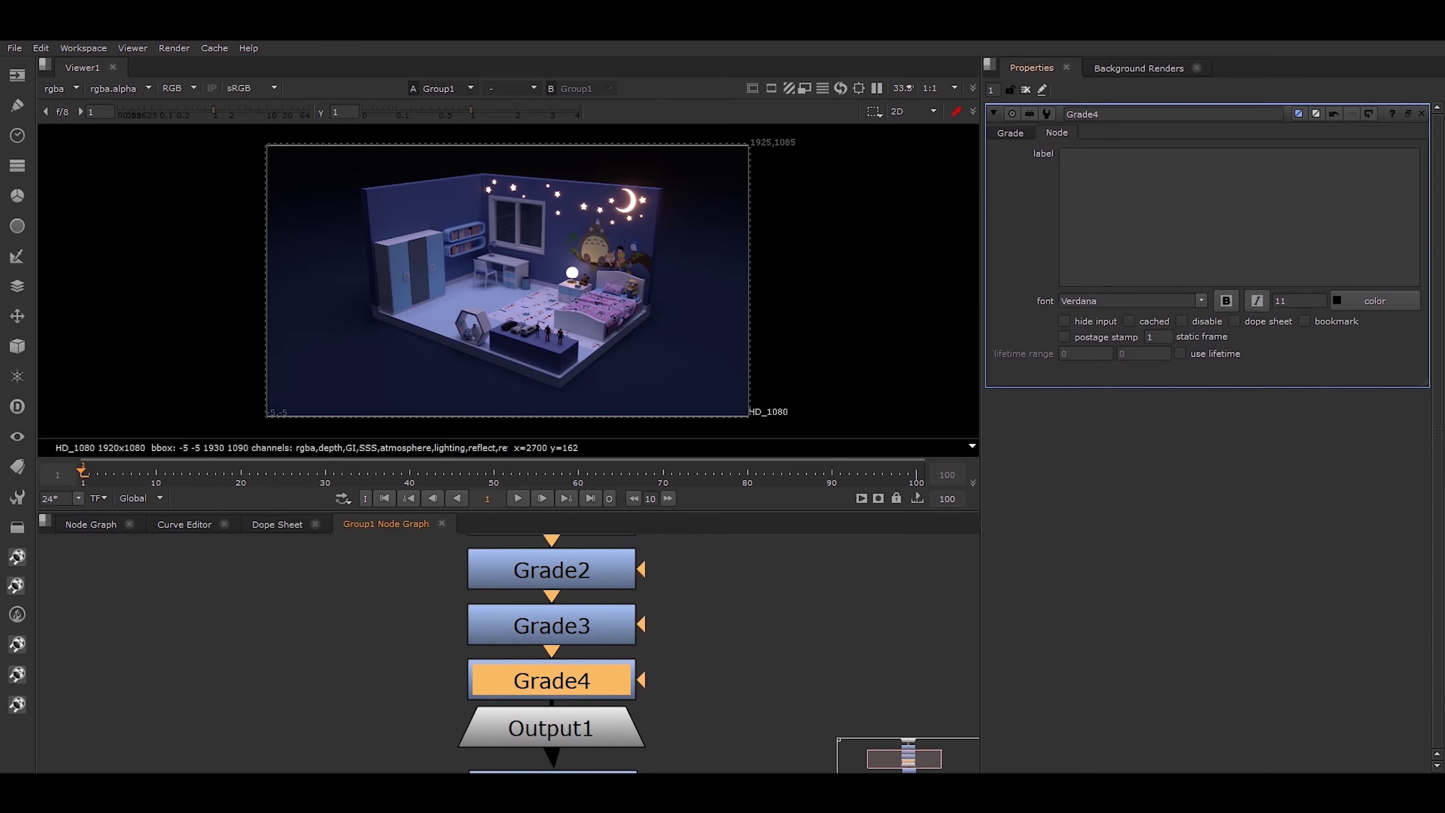
pyautogui.click(1009, 133)
pyautogui.doubleClick(1076, 171)
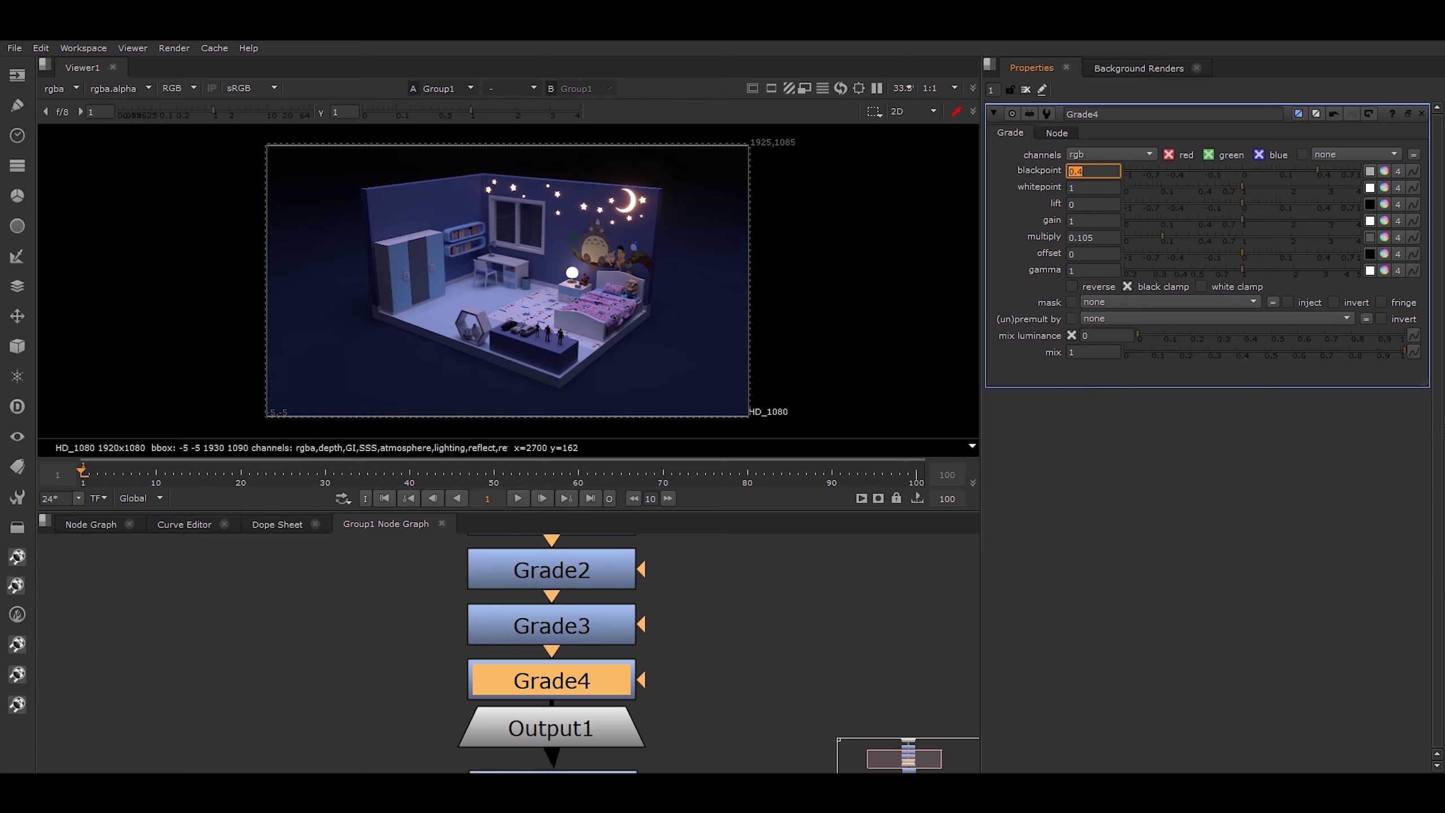
pyautogui.doubleClick(1080, 237)
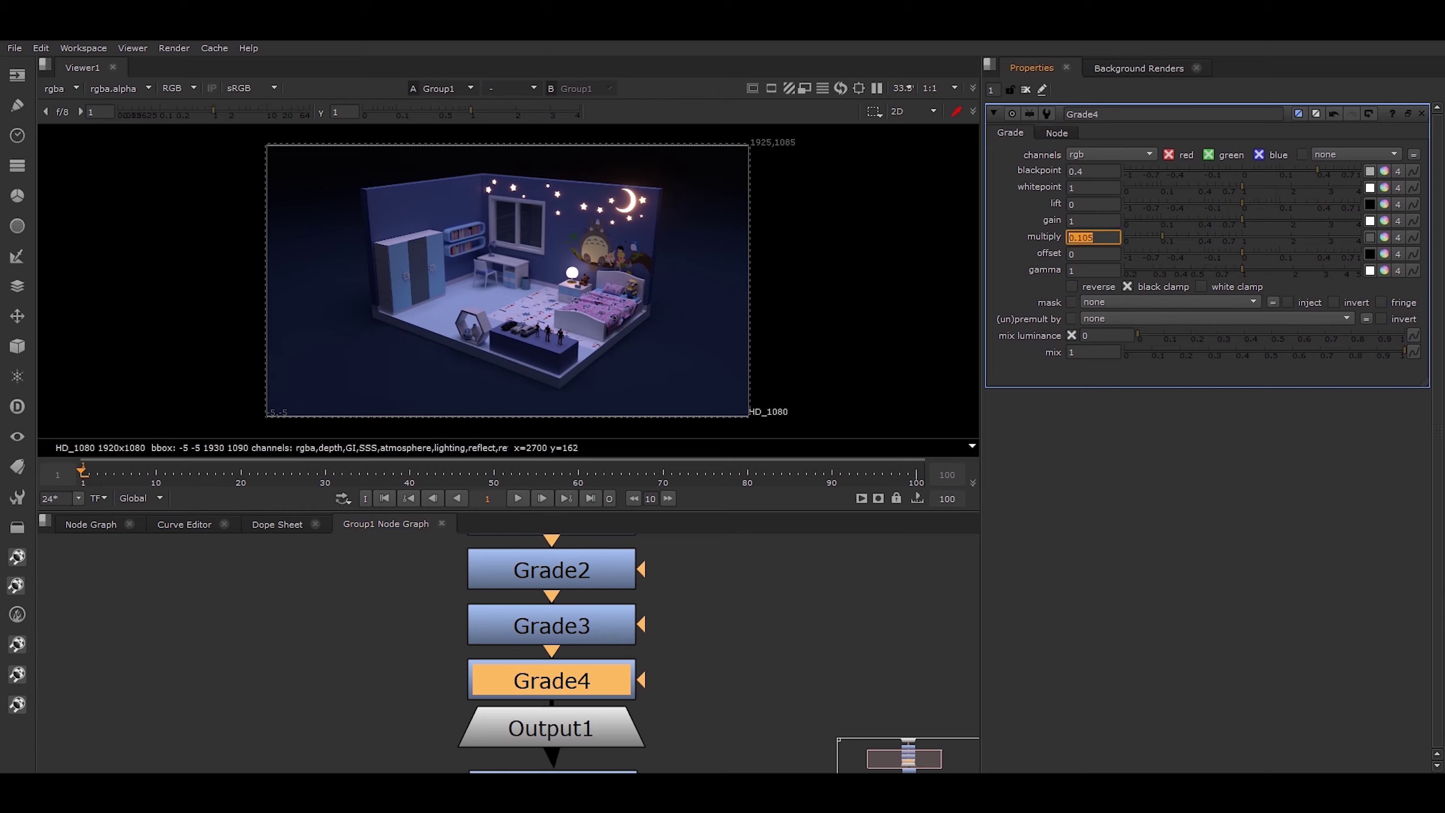
pyautogui.press('Return')
pyautogui.hotkey('ctrl', 't')
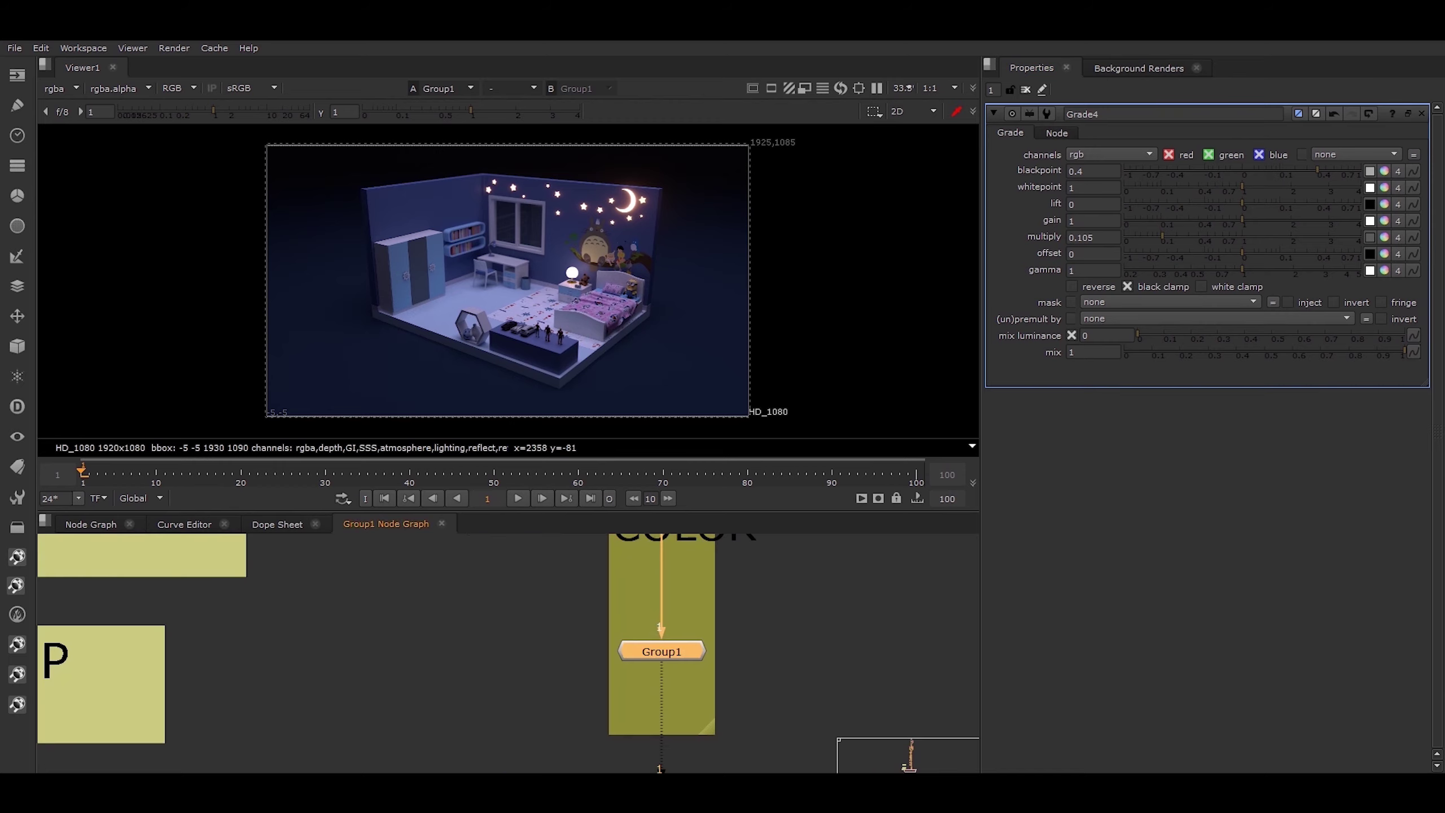